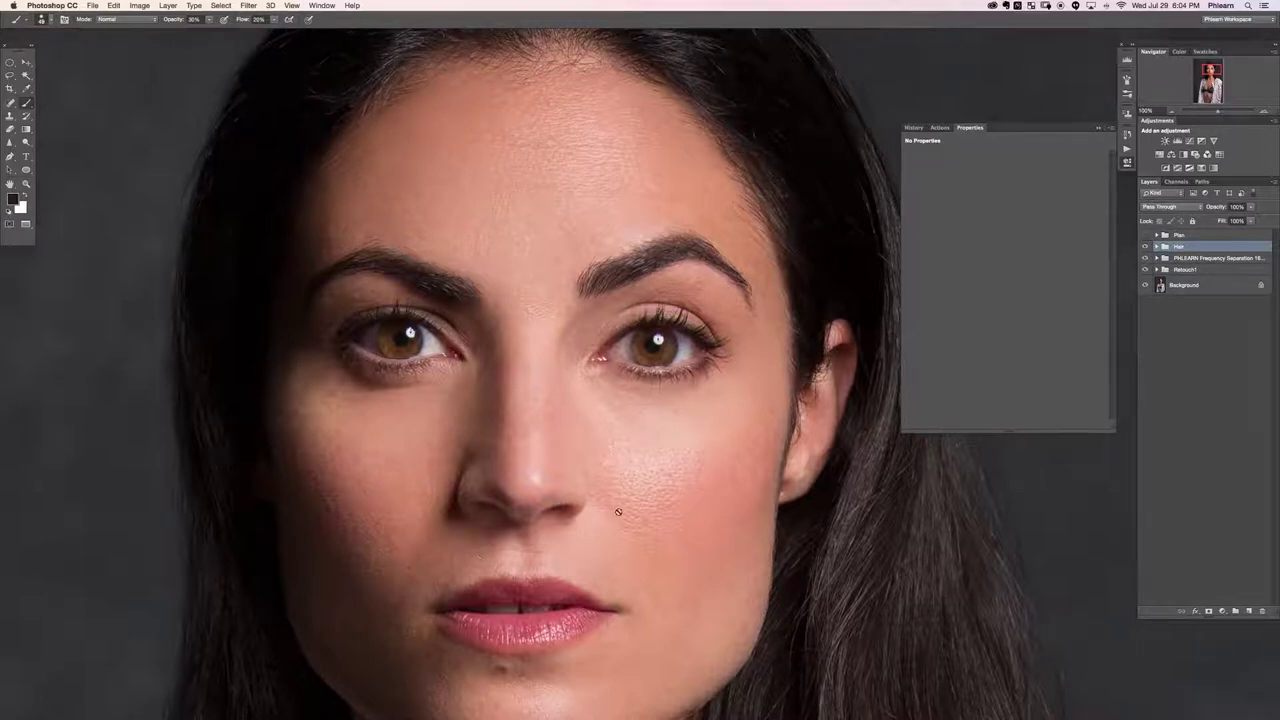
# Create a new empty layer above the Hair group and place it inside a new layer group.
pyautogui.press('super+alt+shift+n')
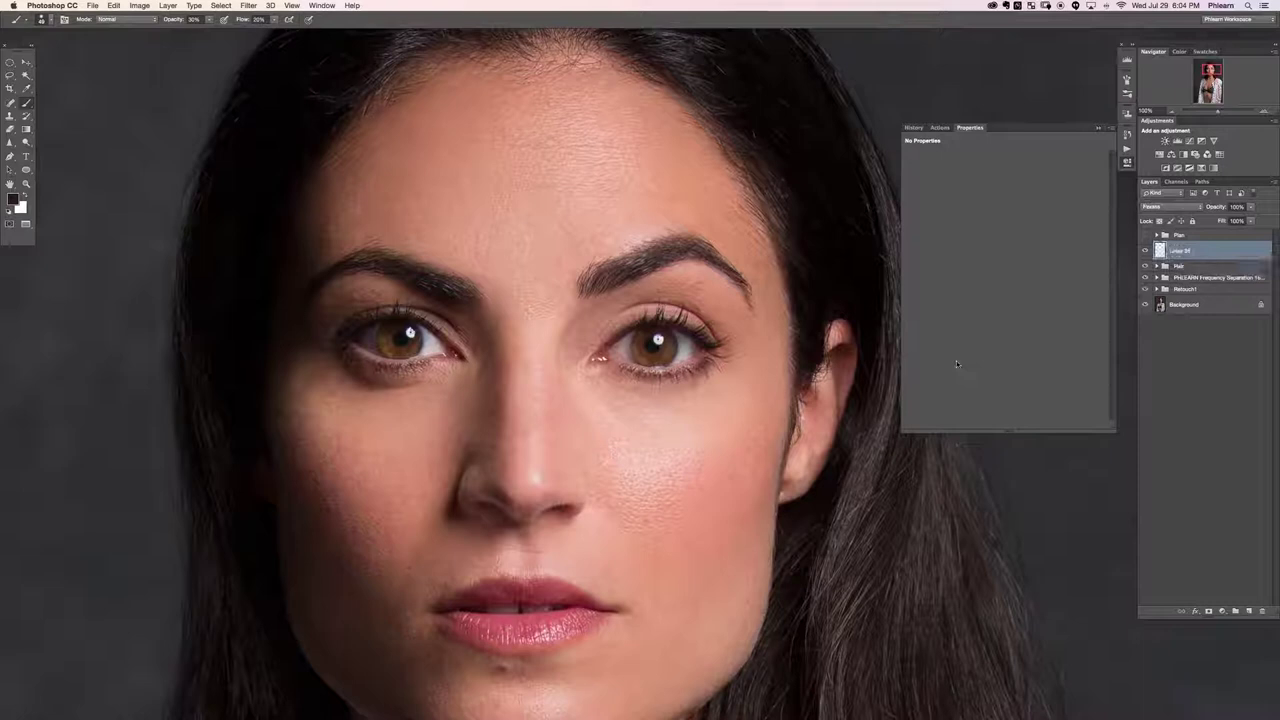
pyautogui.press('super+g')
pyautogui.click(1196, 264)
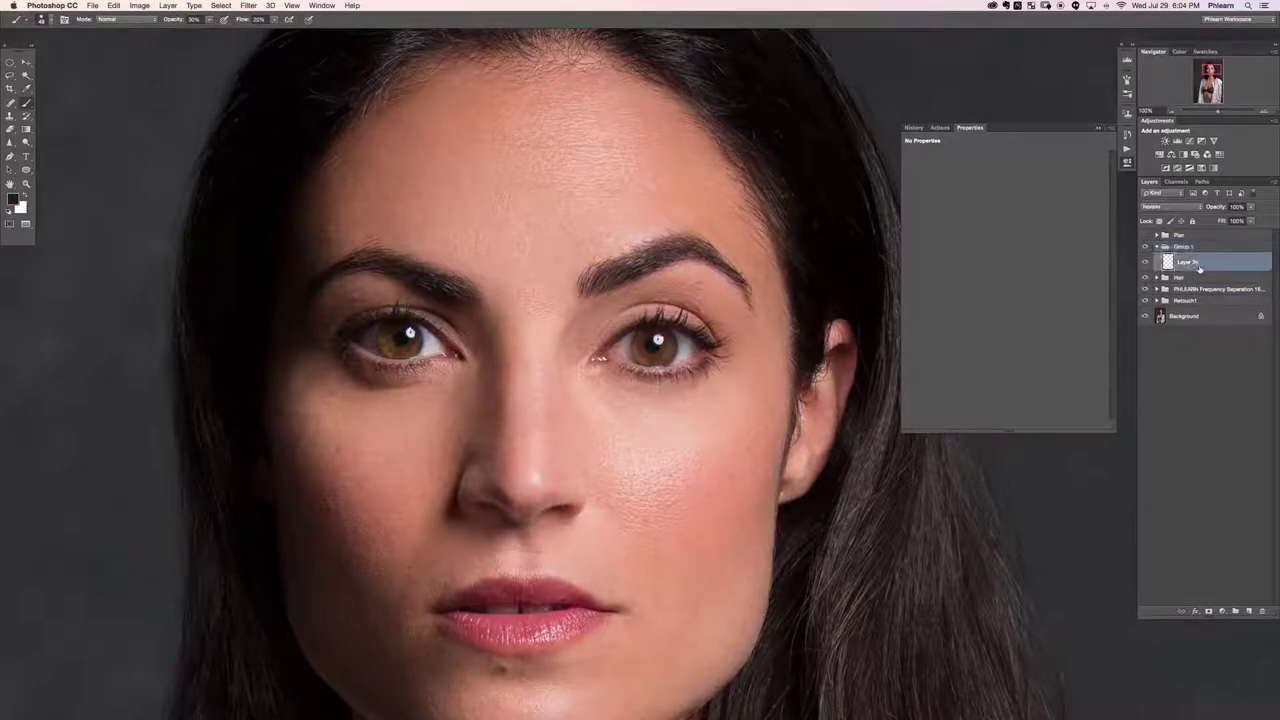
# Heal the small blemishes in the skin between the nose and upper lip with the Spot Healing Brush, sampling all layers.
pyautogui.press('super+plus')
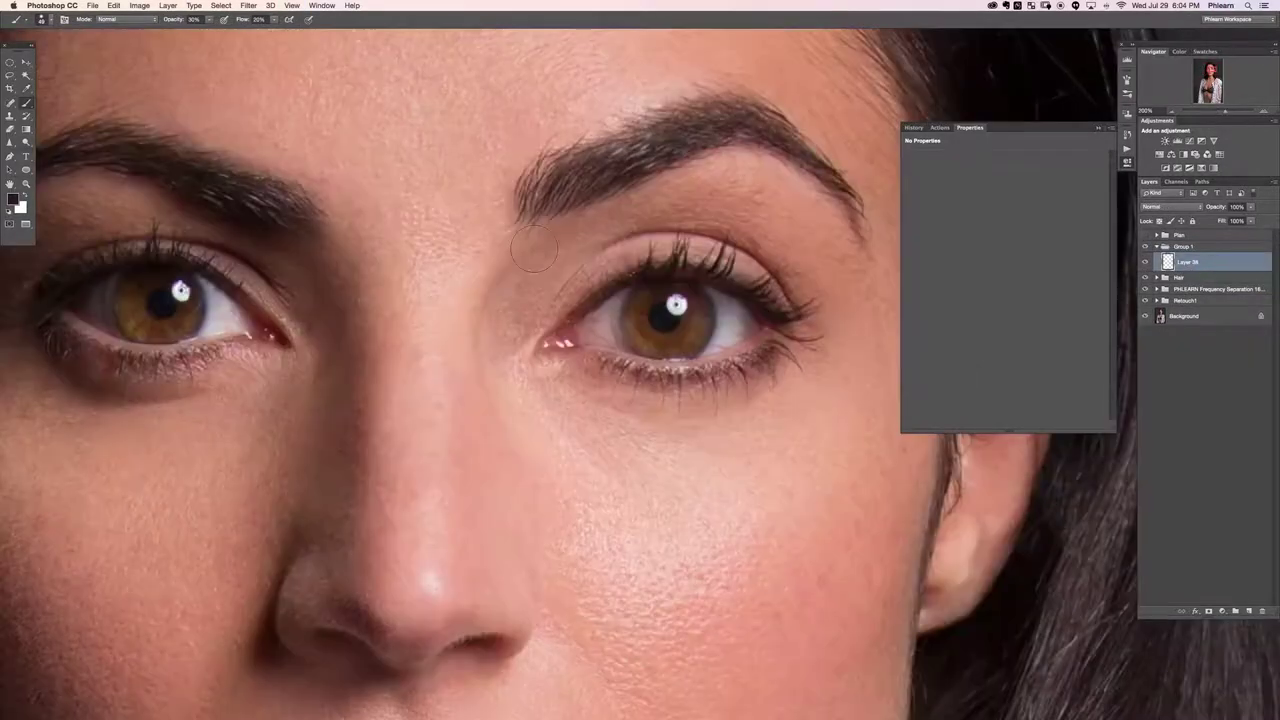
pyautogui.scroll(-5, 534, 251)
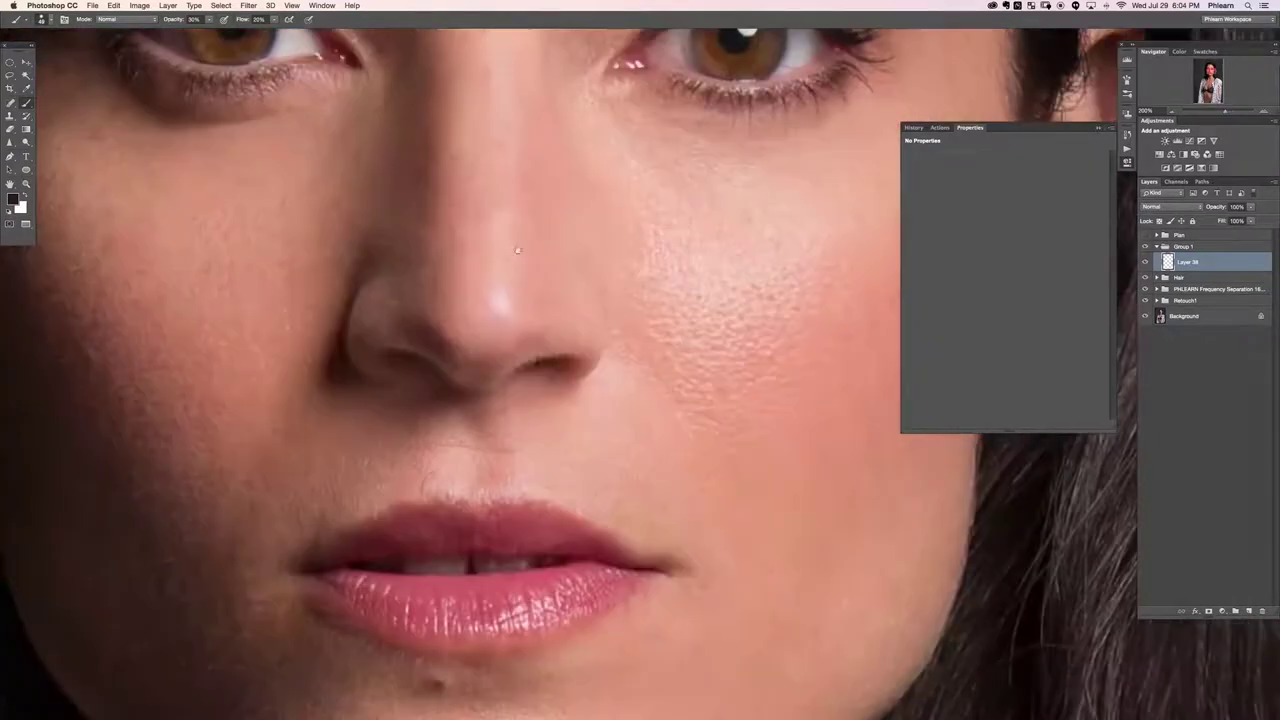
pyautogui.press('j')
pyautogui.keyDown('alt'); pyautogui.click(516, 452); pyautogui.keyUp('alt')
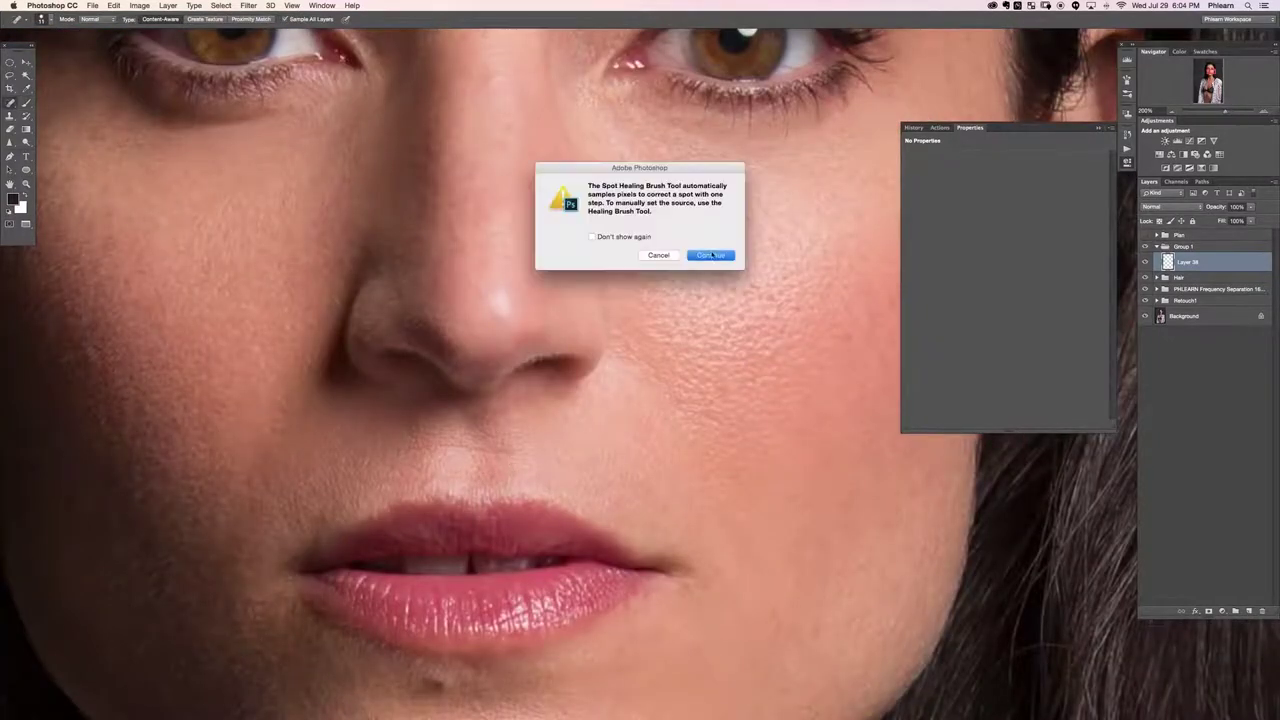
pyautogui.press('Return')
pyautogui.moveTo(518, 453); pyautogui.dragTo(402, 443)
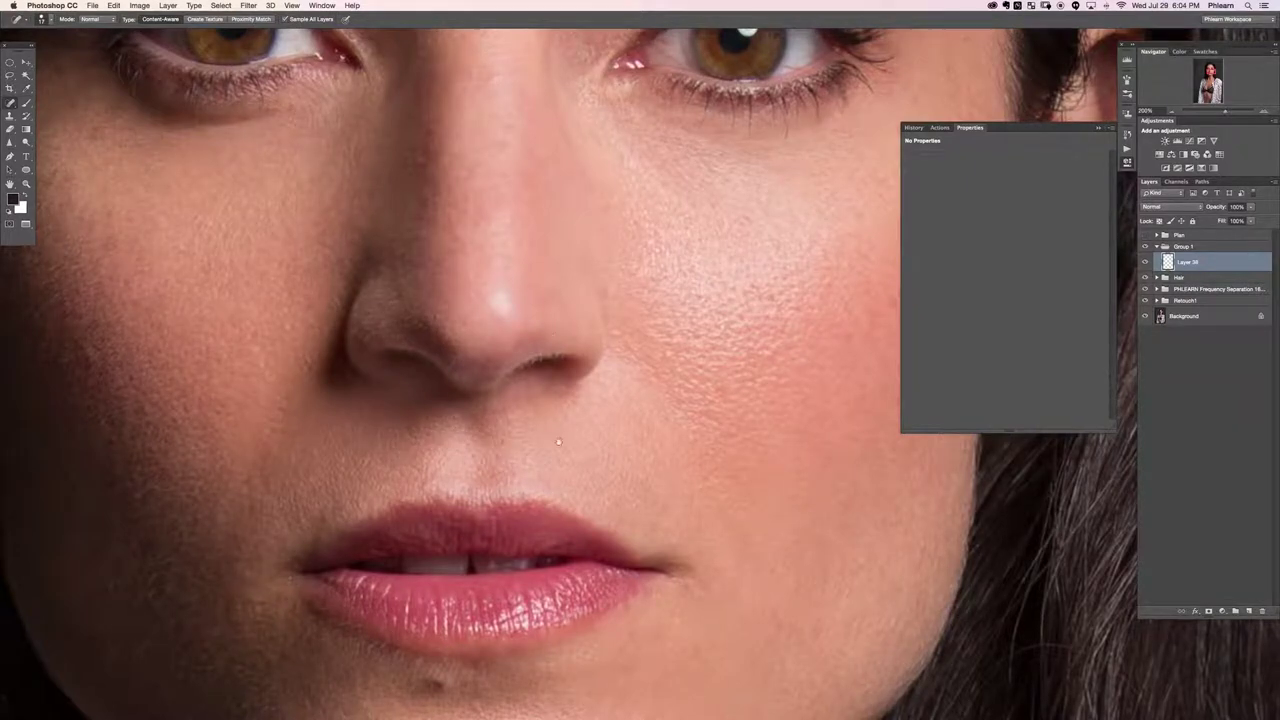
# Remove the red veins from the inner white of the portrait's right-hand eye with the Spot Healing Brush.
pyautogui.scroll(10, 558, 441)
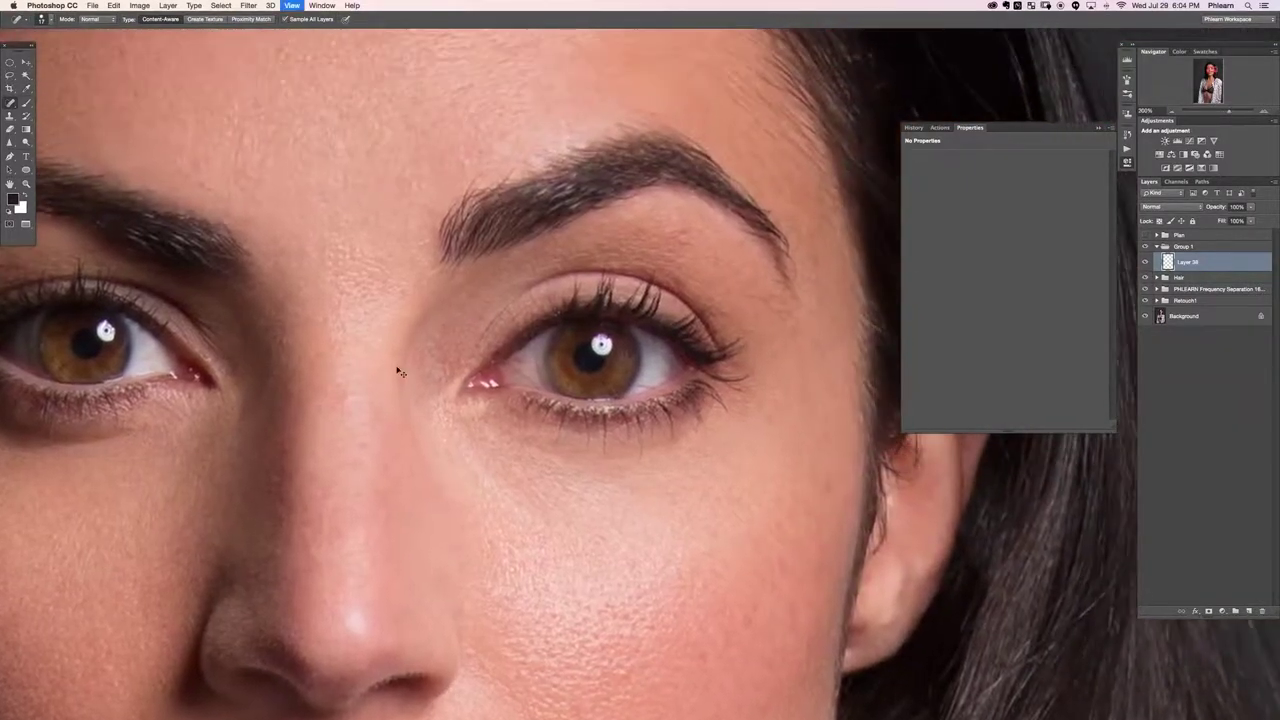
pyautogui.press('super+plus')
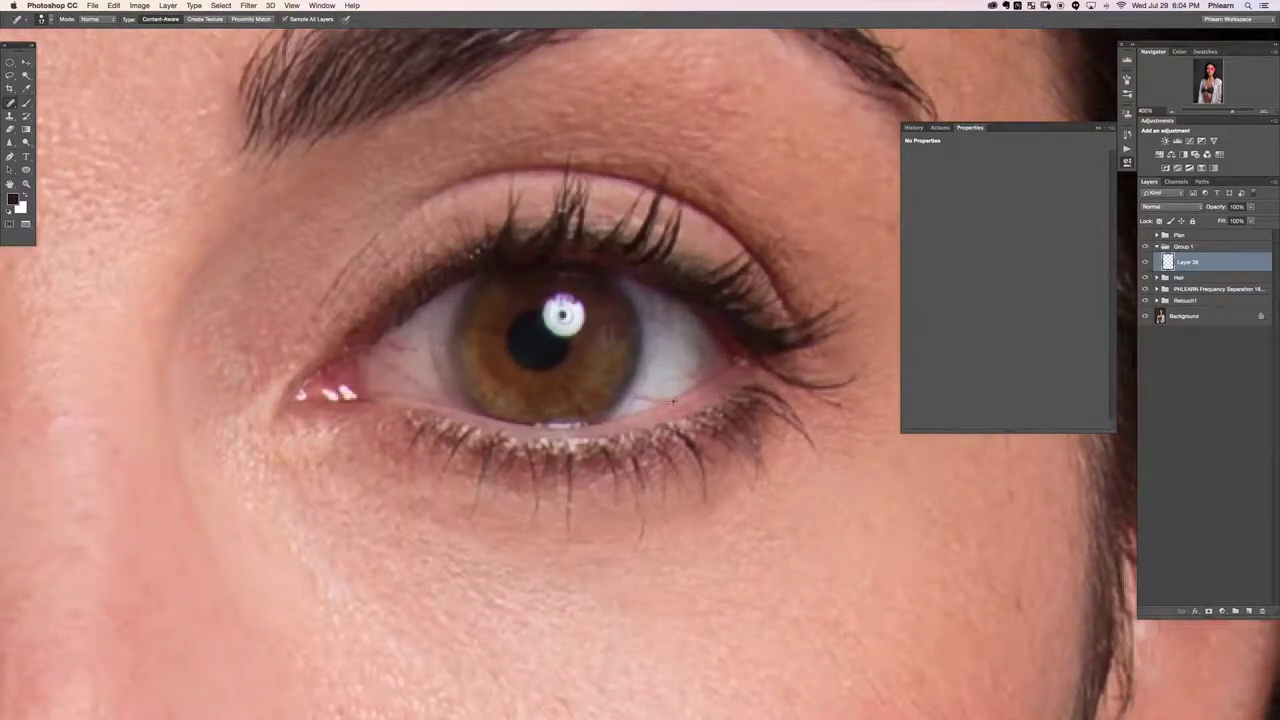
pyautogui.moveTo(468, 361); pyautogui.dragTo(467, 363)
pyautogui.rightClick(11, 104)
pyautogui.click(58, 101)
pyautogui.moveTo(432, 314)
pyautogui.mouseDown()
pyautogui.moveTo(444, 387)
pyautogui.moveTo(384, 363)
pyautogui.mouseUp()
pyautogui.moveTo(404, 352)
pyautogui.mouseDown()
pyautogui.moveTo(385, 344)
pyautogui.moveTo(398, 374)
pyautogui.moveTo(384, 340)
pyautogui.mouseUp()
pyautogui.moveTo(408, 352); pyautogui.dragTo(425, 325)
pyautogui.moveTo(420, 328); pyautogui.dragTo(400, 340)
# Heal the veins in the outer white of the right-hand eye, undoing a bad healing stroke along the way.
pyautogui.moveTo(649, 391)
pyautogui.mouseDown()
pyautogui.moveTo(630, 398)
pyautogui.moveTo(686, 374)
pyautogui.moveTo(646, 391)
pyautogui.mouseUp()
pyautogui.moveTo(660, 374)
pyautogui.mouseDown()
pyautogui.moveTo(658, 328)
pyautogui.moveTo(648, 378)
pyautogui.mouseUp()
pyautogui.press('super+z')
pyautogui.moveTo(660, 321)
pyautogui.mouseDown()
pyautogui.moveTo(639, 378)
pyautogui.moveTo(666, 386)
pyautogui.mouseUp()
# Heal the veins in the whites of the portrait's left-hand eye.
pyautogui.moveTo(52, 415)
pyautogui.mouseDown()
pyautogui.moveTo(625, 434)
pyautogui.moveTo(965, 464)
pyautogui.mouseUp()
pyautogui.moveTo(553, 394)
pyautogui.mouseDown()
pyautogui.moveTo(577, 374)
pyautogui.moveTo(583, 418)
pyautogui.mouseUp()
pyautogui.moveTo(323, 338)
pyautogui.mouseDown()
pyautogui.moveTo(330, 381)
pyautogui.moveTo(329, 335)
pyautogui.mouseUp()
pyautogui.moveTo(336, 402); pyautogui.dragTo(329, 345)
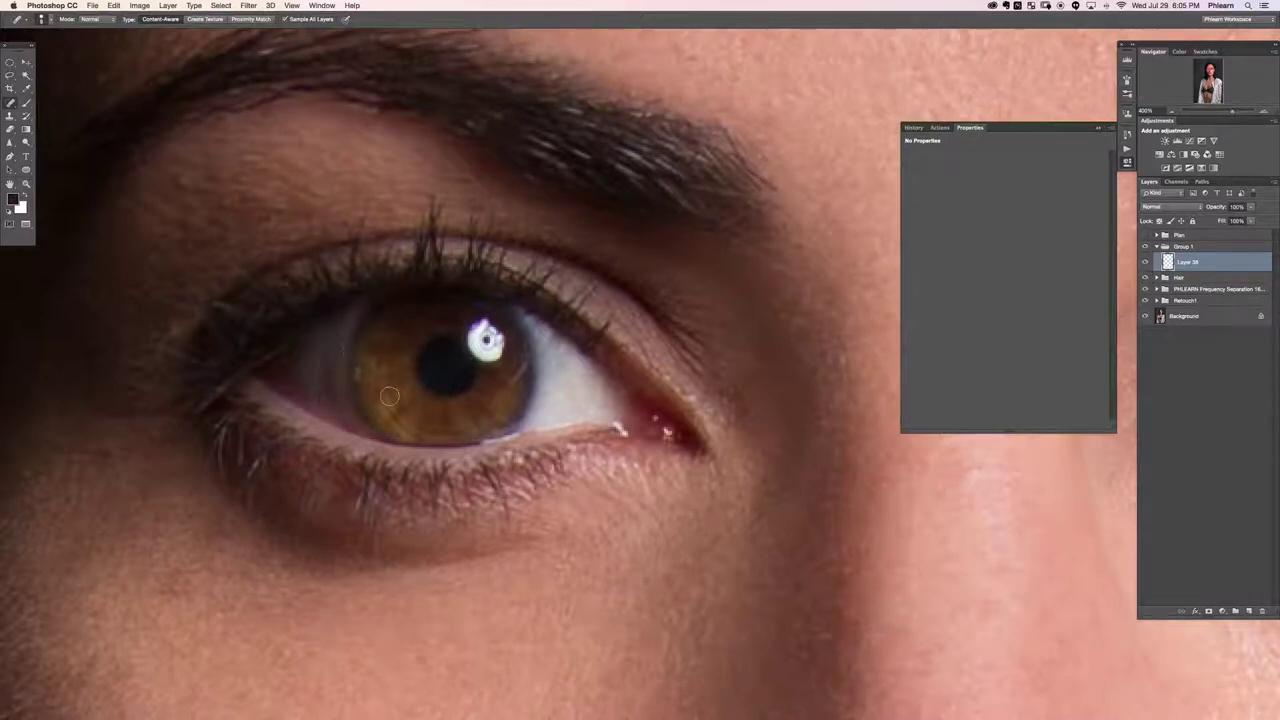
pyautogui.moveTo(338, 410); pyautogui.dragTo(329, 345)
# Erase part of the healing in the outer white of the left-hand eye using a larger brush.
pyautogui.press('super+minus')
pyautogui.press(']')
pyautogui.press(']')
pyautogui.press(']')
pyautogui.press(']')
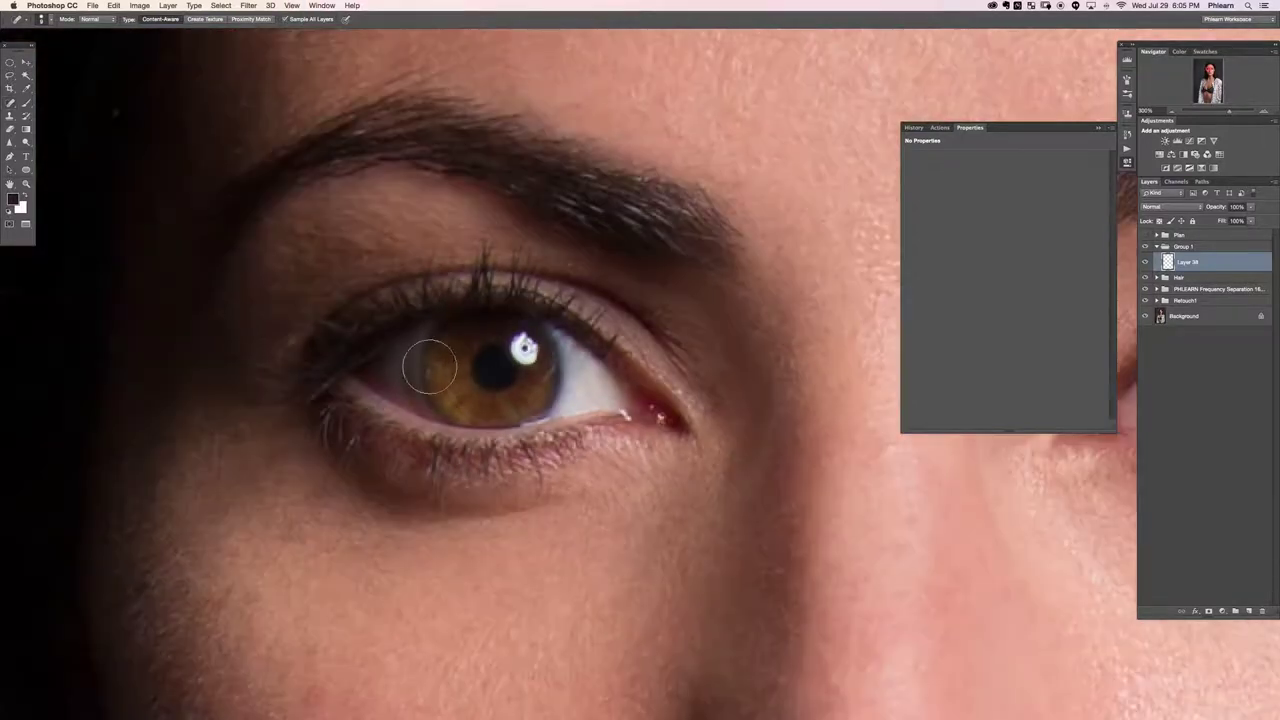
pyautogui.press('e')
pyautogui.moveTo(412, 384); pyautogui.dragTo(412, 376)
pyautogui.press('b')
pyautogui.press('j')
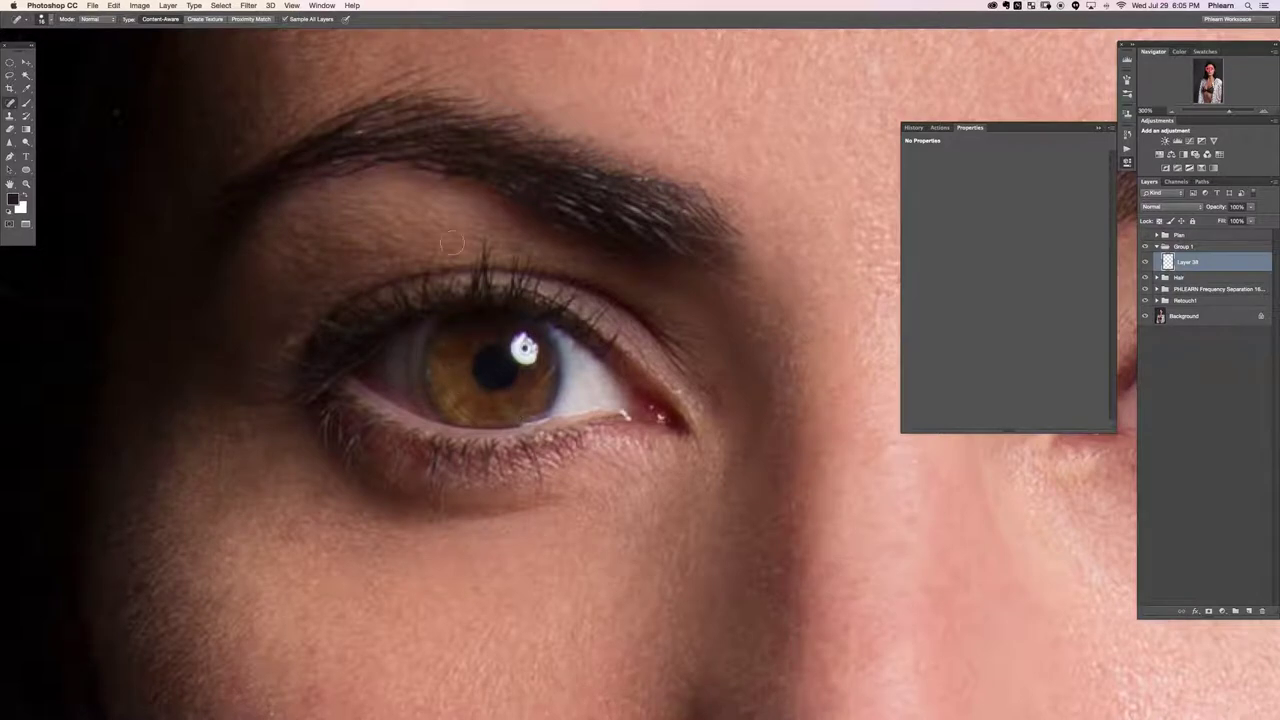
# Clone clean eye white over the outer white of the left-hand eye with the Clone Stamp, undoing the last stroke.
pyautogui.press('s')
pyautogui.keyDown('alt'); pyautogui.click(396, 379); pyautogui.keyUp('alt')
pyautogui.moveTo(405, 371)
pyautogui.mouseDown()
pyautogui.moveTo(411, 349)
pyautogui.moveTo(421, 400)
pyautogui.mouseUp()
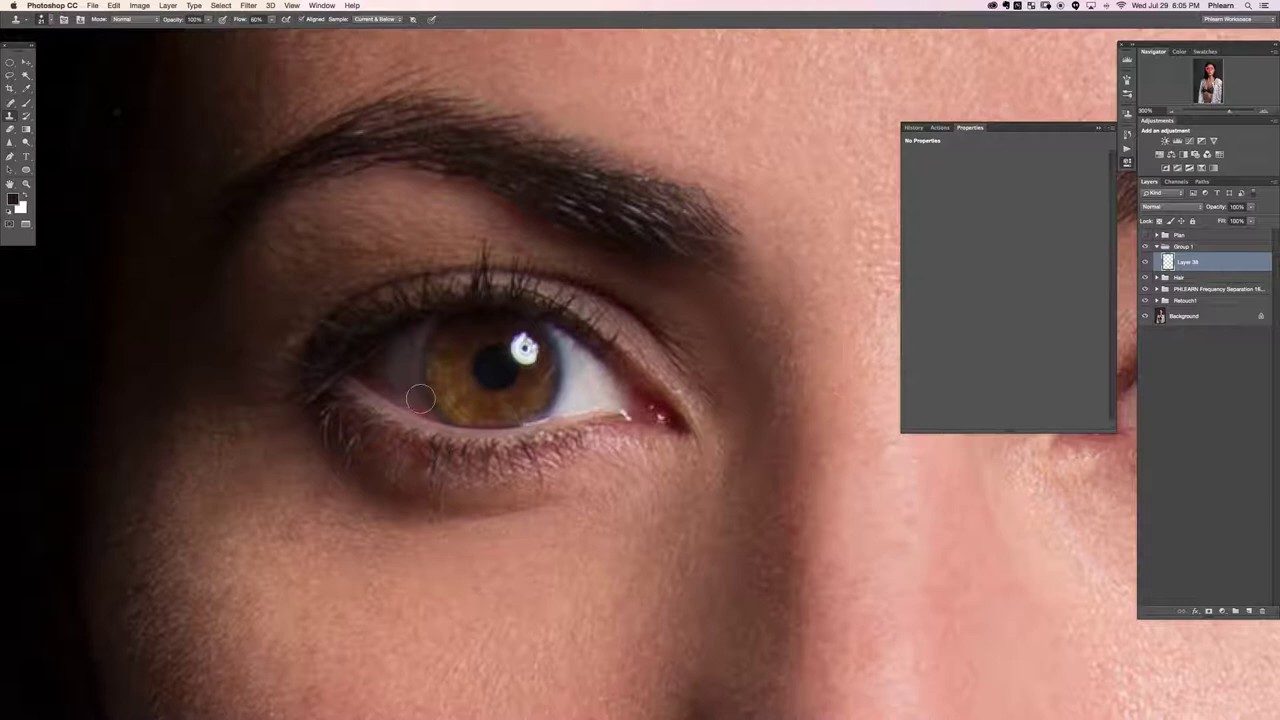
pyautogui.keyDown('alt'); pyautogui.click(398, 379); pyautogui.keyUp('alt')
pyautogui.keyDown('alt'); pyautogui.click(413, 376); pyautogui.keyUp('alt')
pyautogui.moveTo(407, 354); pyautogui.dragTo(404, 368)
pyautogui.press('super+z')
pyautogui.press('super+0')
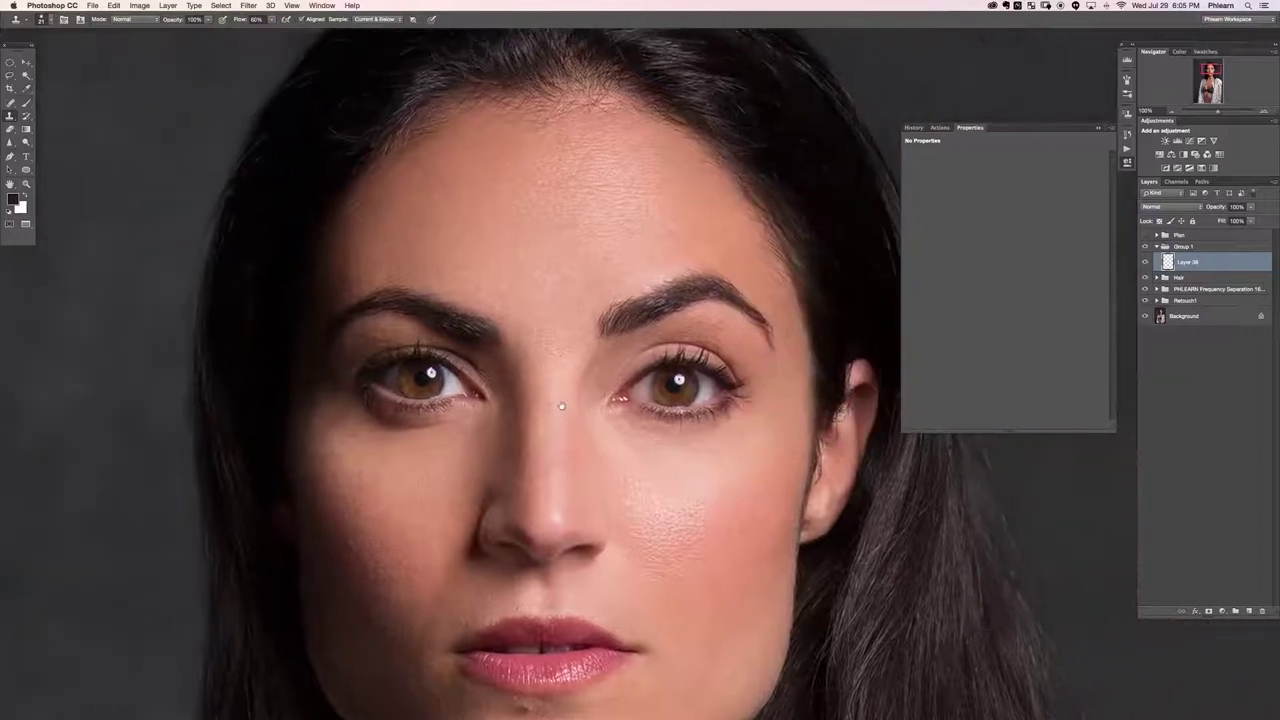
# Add another new layer and sample eye-white tones with the Brush for covering the redness in the right-hand eye's outer corner.
pyautogui.press('super+equal')
pyautogui.press('super+alt+shift+n')
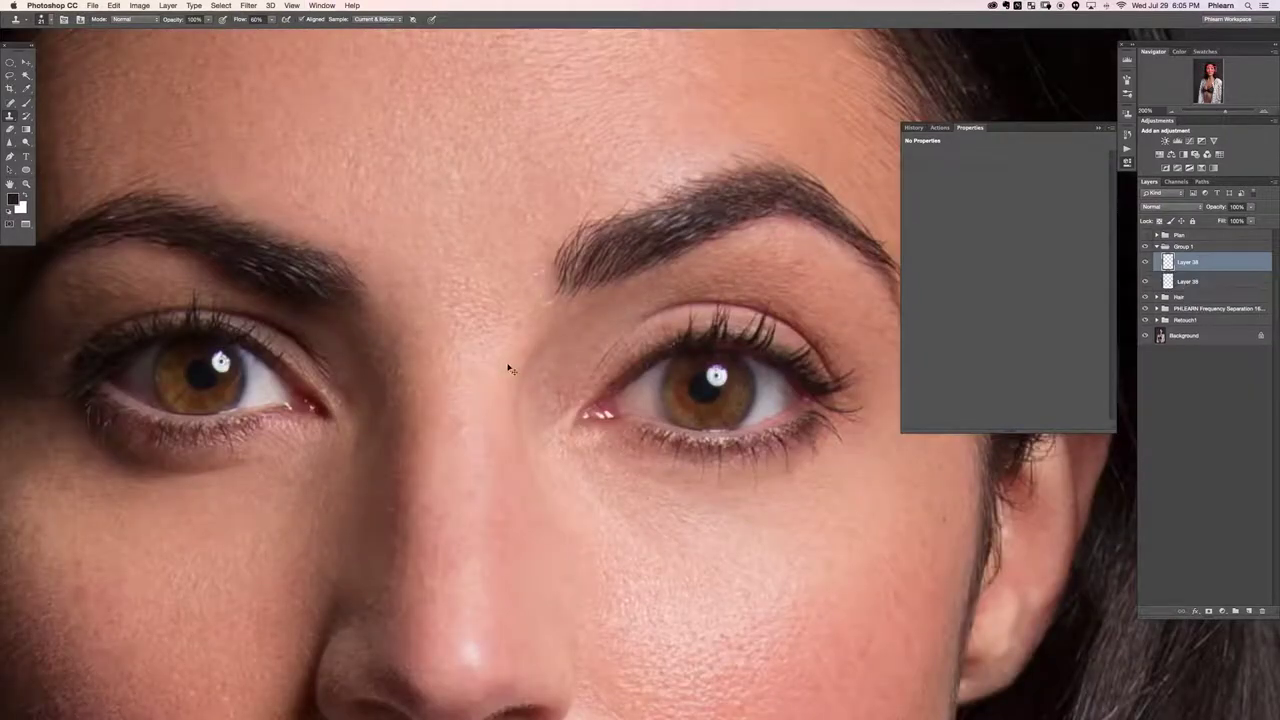
pyautogui.press('b')
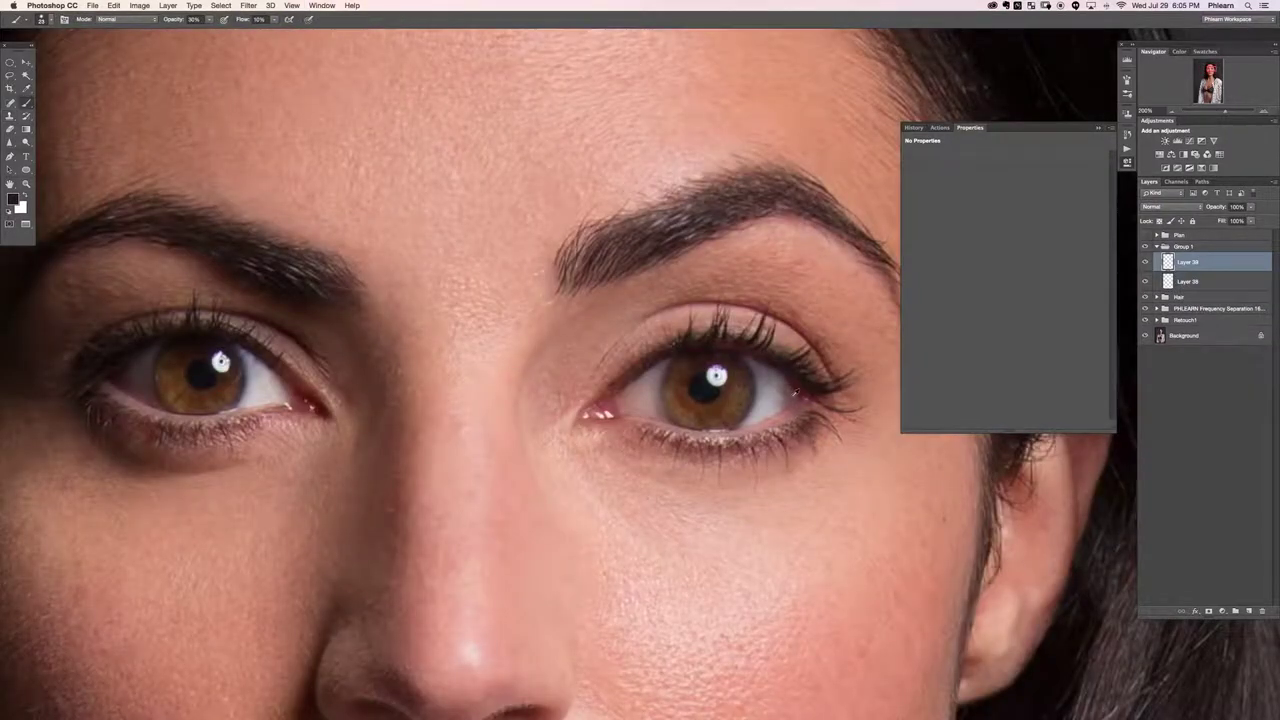
pyautogui.moveTo(795, 394); pyautogui.dragTo(640, 417)
pyautogui.keyDown('alt'); pyautogui.click(650, 421); pyautogui.keyUp('alt')
pyautogui.keyDown('alt'); pyautogui.click(645, 422); pyautogui.keyUp('alt')
pyautogui.keyDown('alt'); pyautogui.click(638, 417); pyautogui.keyUp('alt')
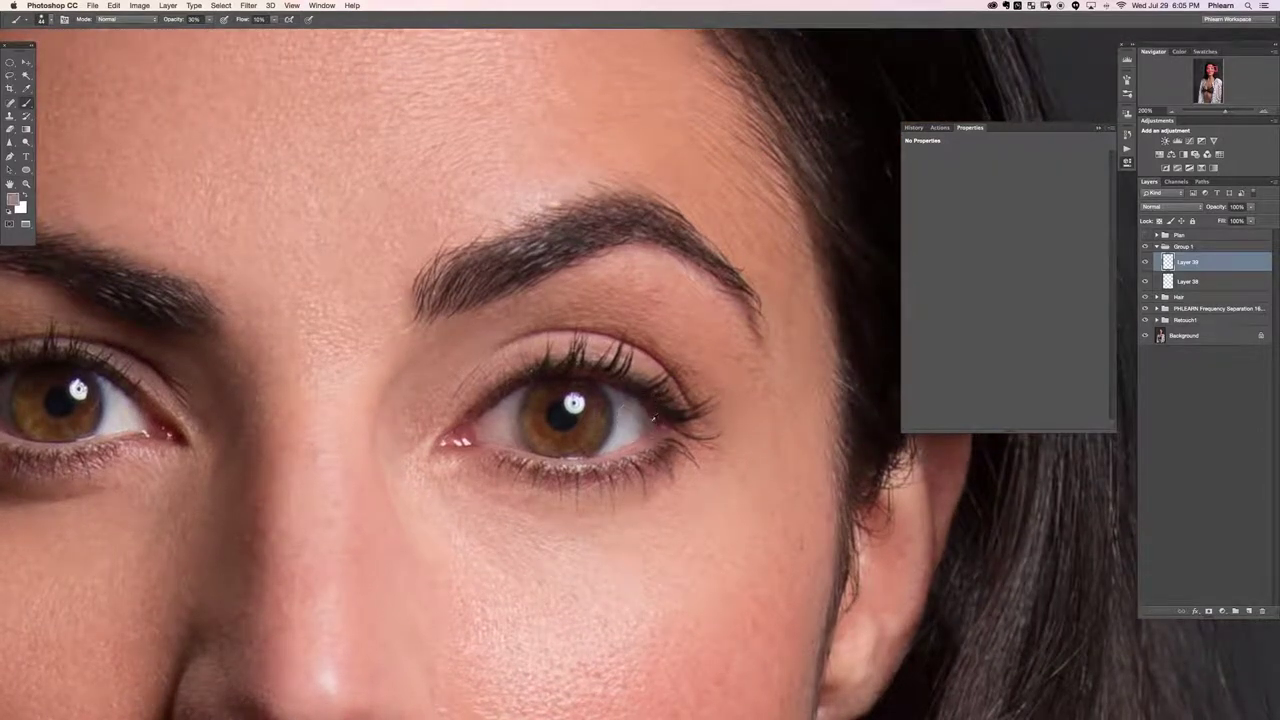
# Paint sampled eye-white tones over the red outer corner of the right-hand eye, raising the brush opacity to 100%.
pyautogui.keyDown('alt'); pyautogui.click(644, 418); pyautogui.keyUp('alt')
pyautogui.click(642, 418)
pyautogui.keyDown('alt'); pyautogui.click(642, 420); pyautogui.keyUp('alt')
pyautogui.click(627, 426)
pyautogui.press('v')
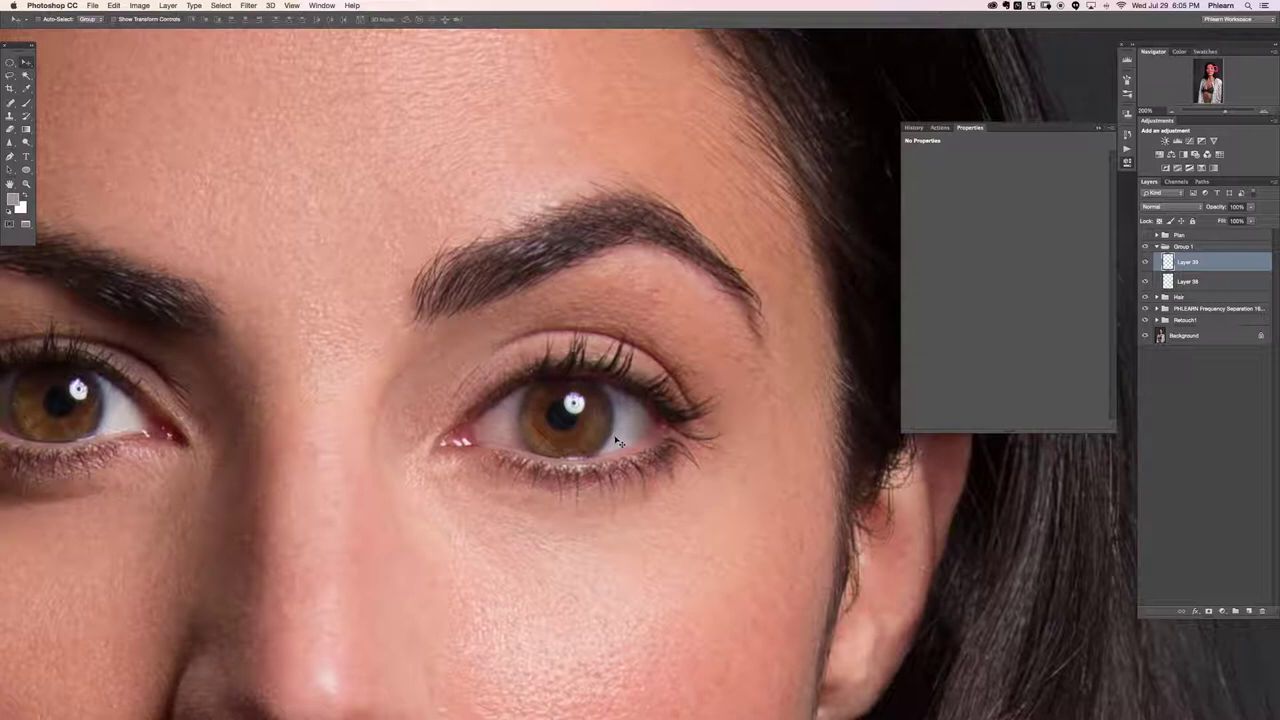
pyautogui.press('b')
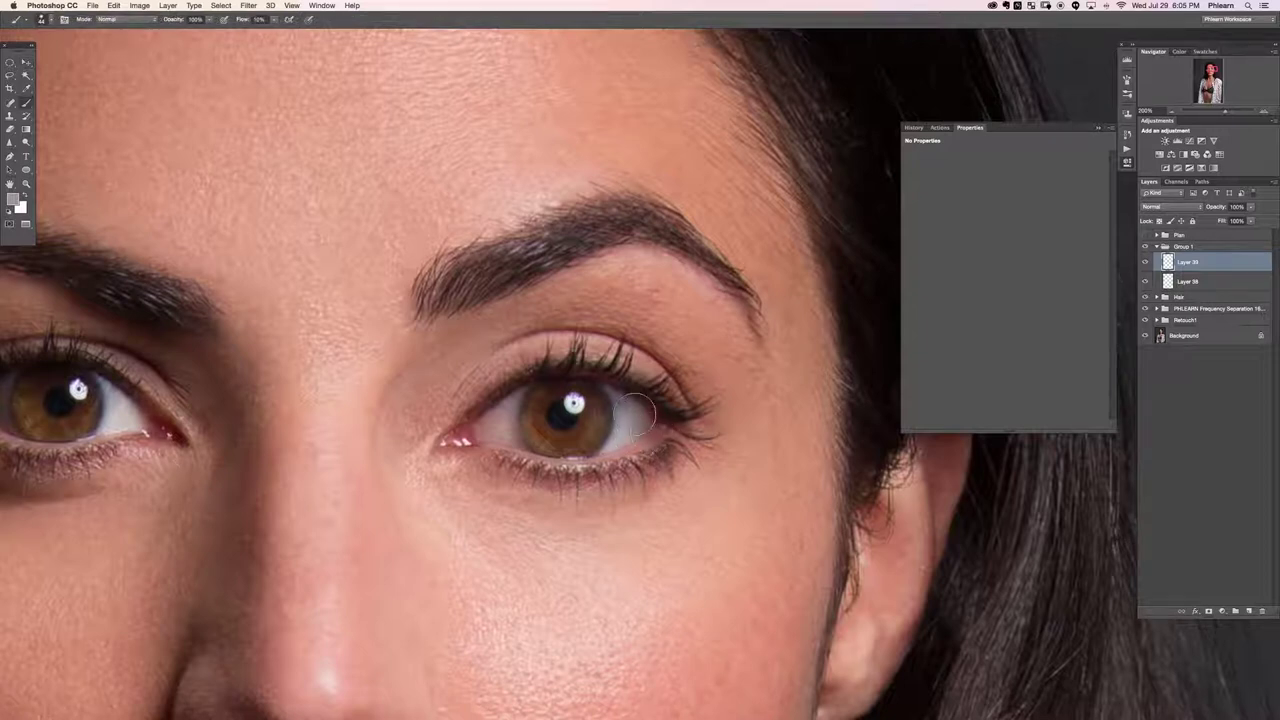
pyautogui.click(648, 420)
# Toggle the painted layer's visibility and view the whole face to judge the redness correction.
pyautogui.click(1145, 261)
pyautogui.click(763, 241)
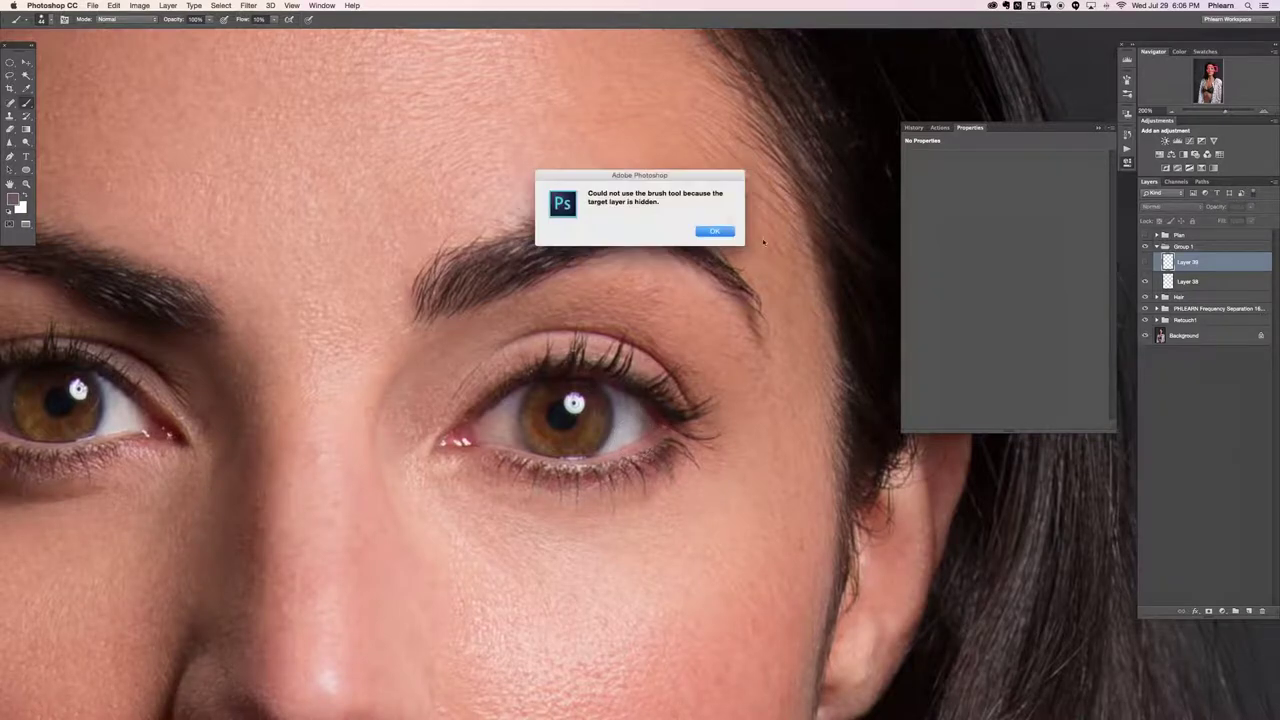
pyautogui.press('Return')
pyautogui.click(1145, 261)
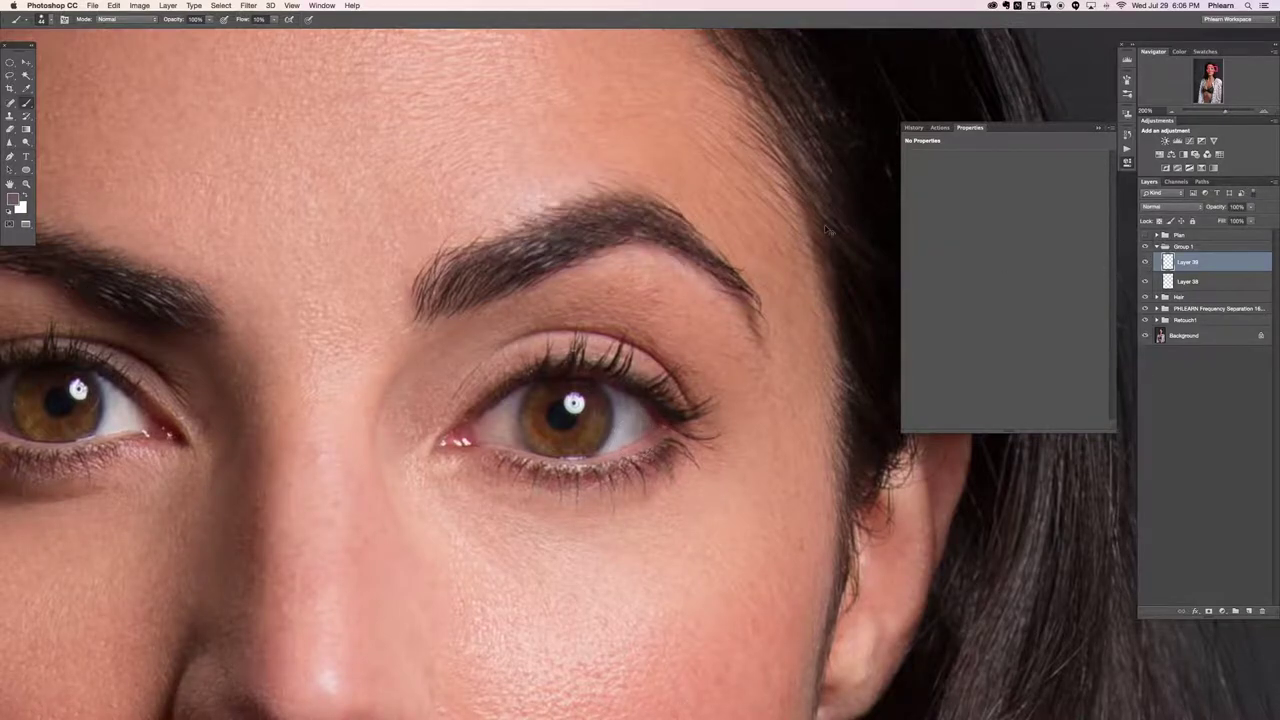
pyautogui.press('super+0')
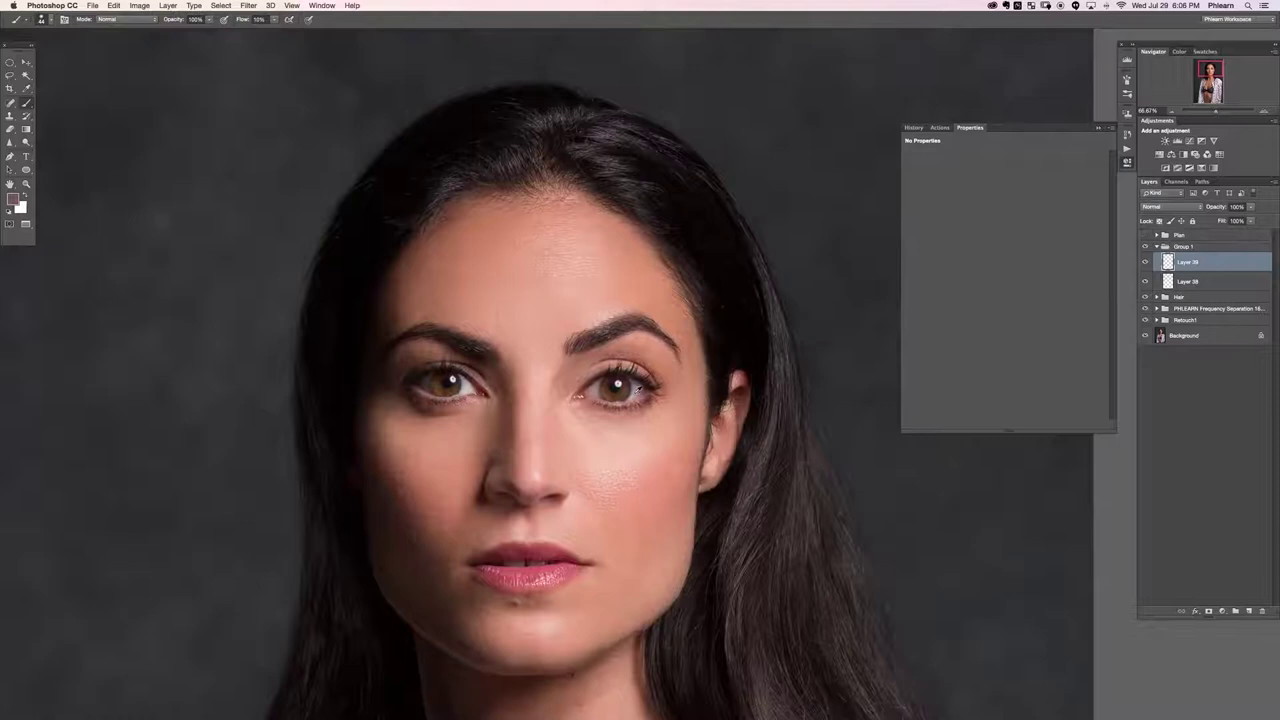
pyautogui.press('x')
pyautogui.keyDown('alt'); pyautogui.click(645, 389); pyautogui.keyUp('alt')
# Add a Curves adjustment layer, raise the upper part of the curve to brighten the image, and invert its mask to black.
pyautogui.scroll(2, 680, 423)
pyautogui.press('super+plus')
pyautogui.press('super+plus')
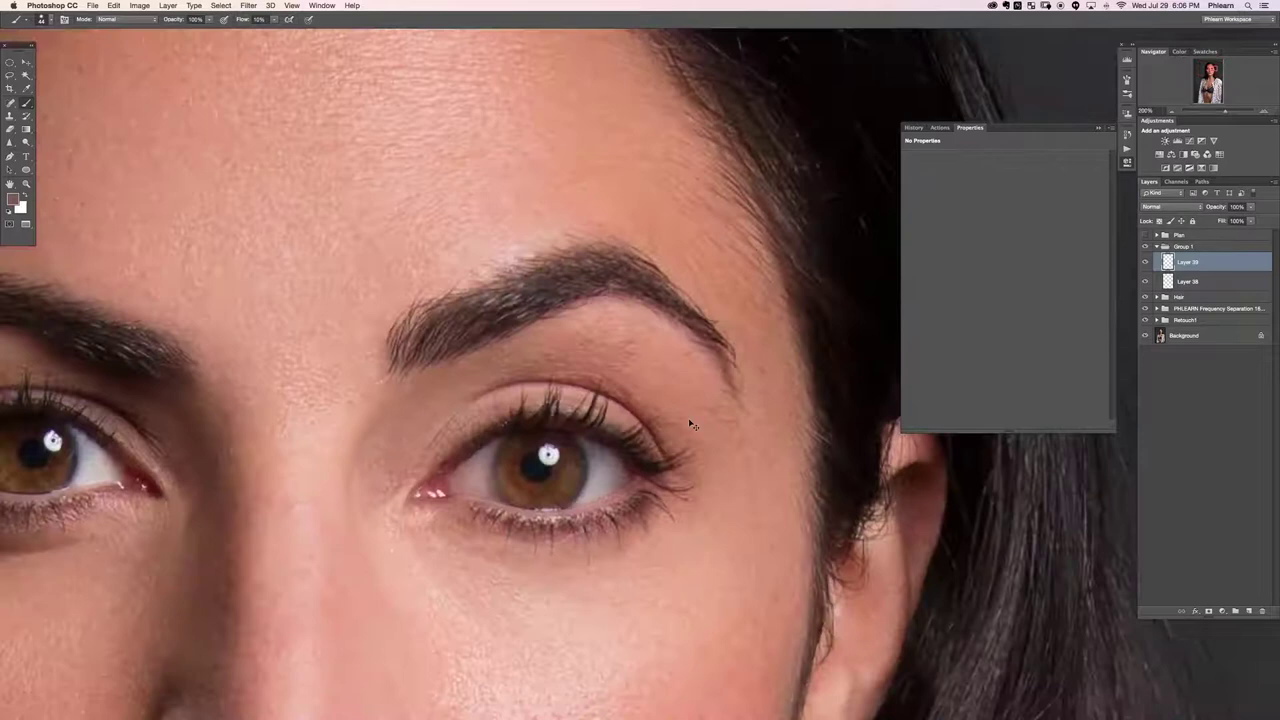
pyautogui.press('super+equal')
pyautogui.moveTo(512, 598); pyautogui.dragTo(561, 504)
pyautogui.click(1221, 609)
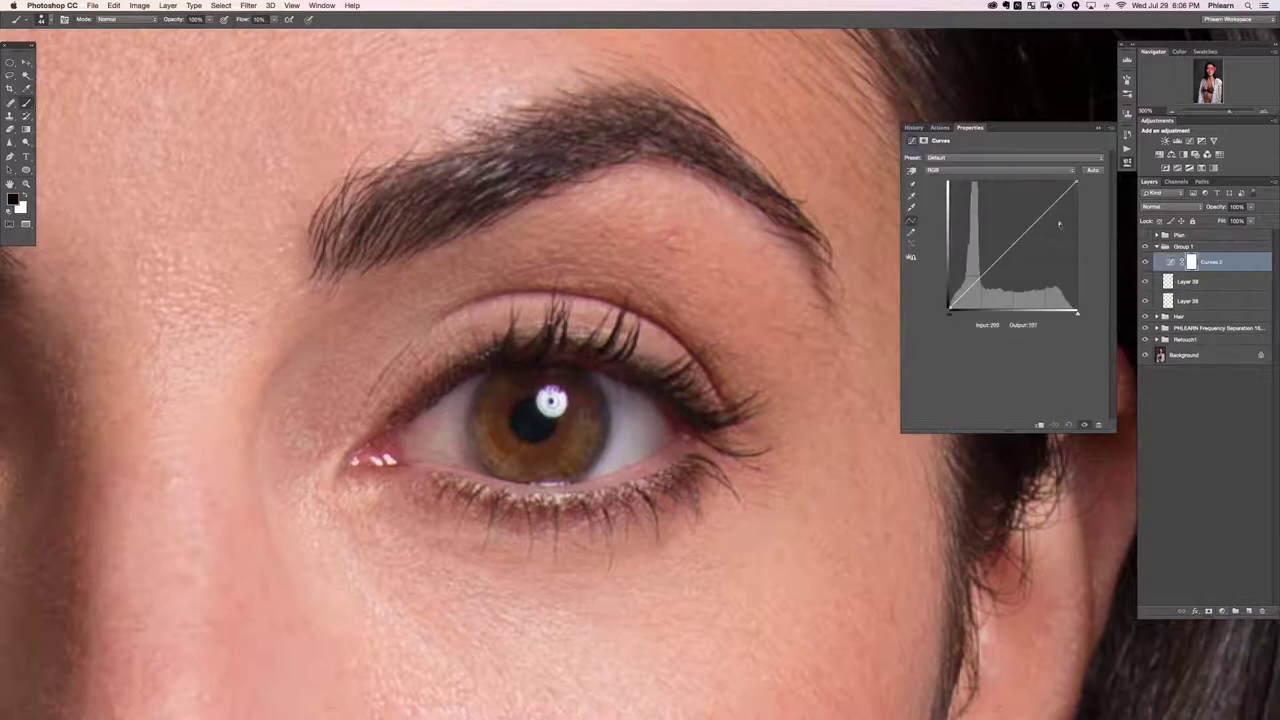
pyautogui.moveTo(1049, 210); pyautogui.dragTo(1038, 191)
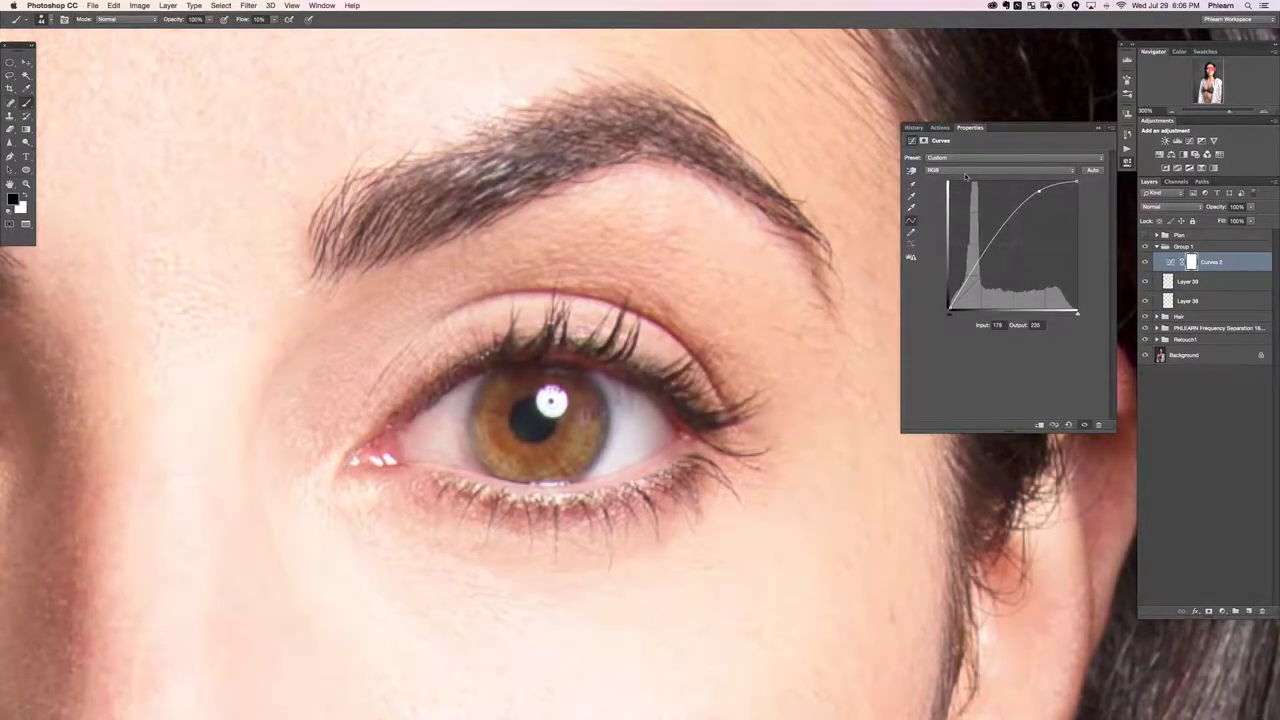
pyautogui.press('super+i')
pyautogui.press('super+equal')
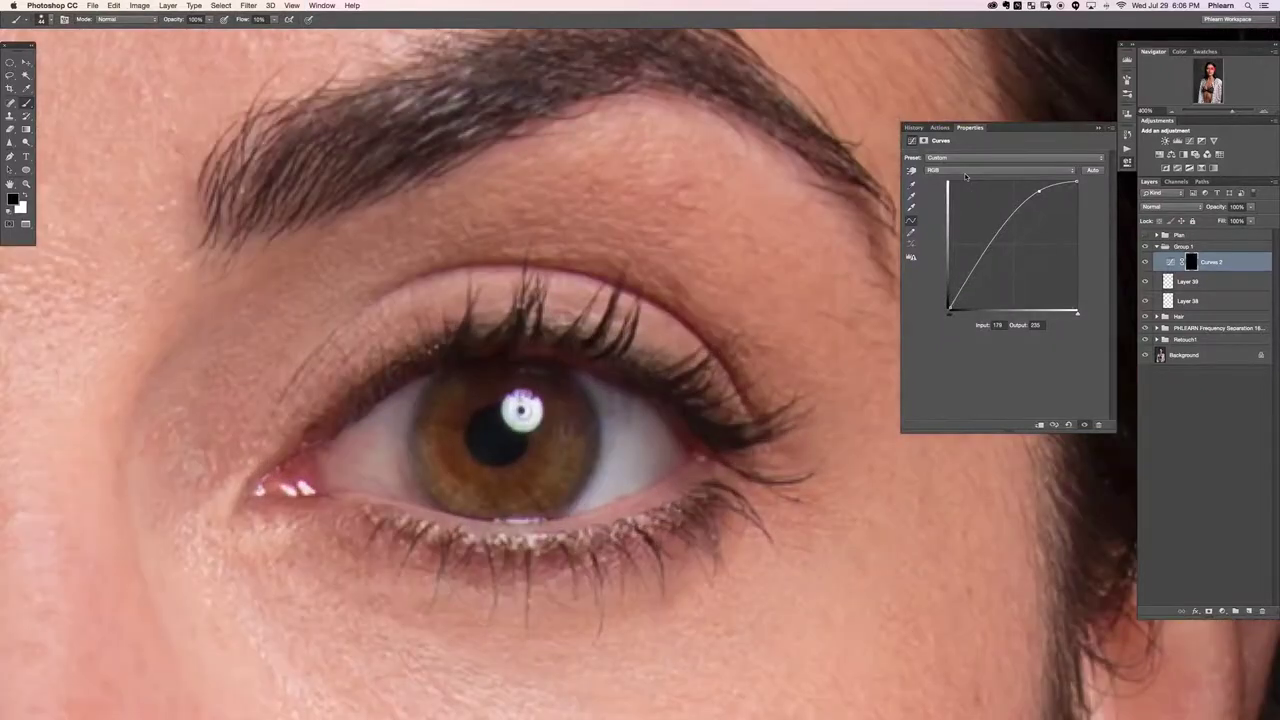
# Paint white on the Curves mask over the lower iris of the right-hand eye with a small brush at 78% flow.
pyautogui.moveTo(520, 455)
pyautogui.mouseDown()
pyautogui.moveTo(471, 441)
pyautogui.moveTo(443, 450)
pyautogui.moveTo(439, 416)
pyautogui.mouseUp()
pyautogui.press('x')
pyautogui.hotkey('shift', '7')
pyautogui.moveTo(469, 477)
pyautogui.mouseDown()
pyautogui.moveTo(461, 497)
pyautogui.moveTo(510, 503)
pyautogui.moveTo(565, 442)
pyautogui.moveTo(560, 470)
pyautogui.moveTo(496, 475)
pyautogui.moveTo(1088, 453)
pyautogui.mouseUp()
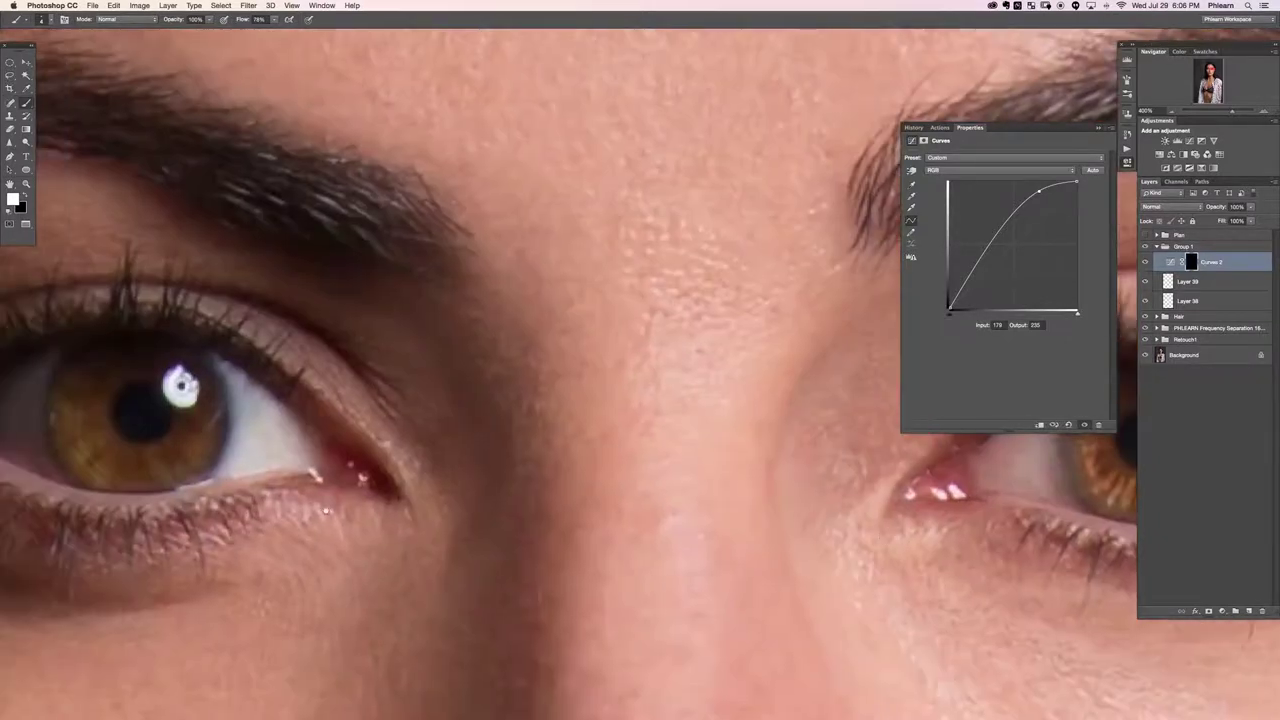
# Paint white on the Curves mask over the lower iris of the left-hand eye to brighten its detail.
pyautogui.moveTo(81, 458); pyautogui.dragTo(392, 478)
pyautogui.moveTo(382, 421)
pyautogui.mouseDown()
pyautogui.moveTo(374, 458)
pyautogui.moveTo(419, 487)
pyautogui.moveTo(492, 472)
pyautogui.moveTo(504, 442)
pyautogui.moveTo(490, 484)
pyautogui.moveTo(421, 497)
pyautogui.mouseUp()
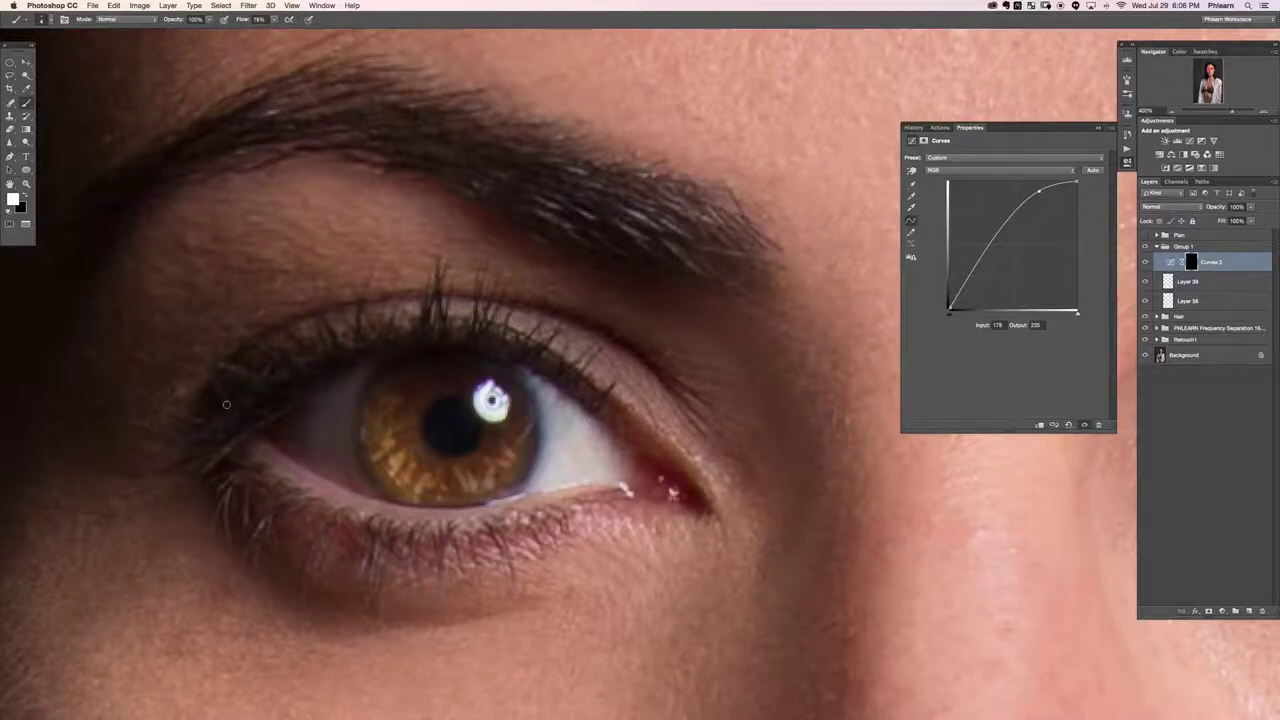
pyautogui.press('super+0')
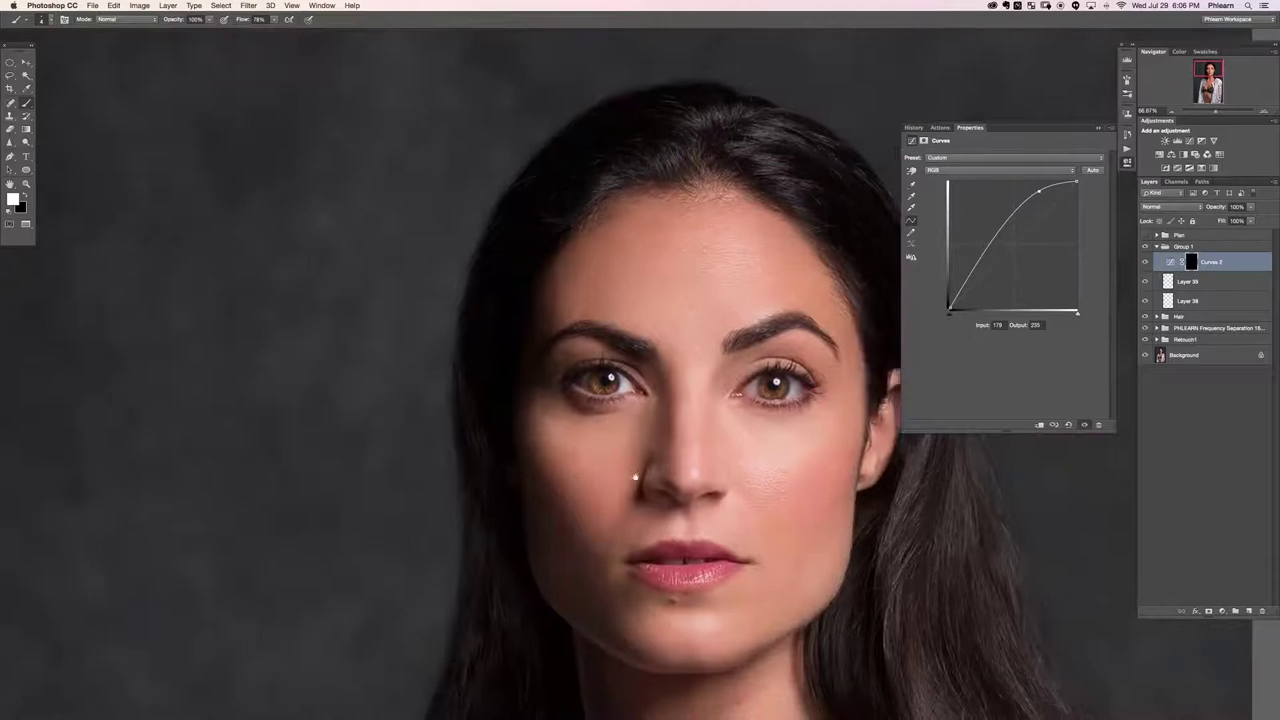
pyautogui.moveTo(635, 477); pyautogui.dragTo(398, 470)
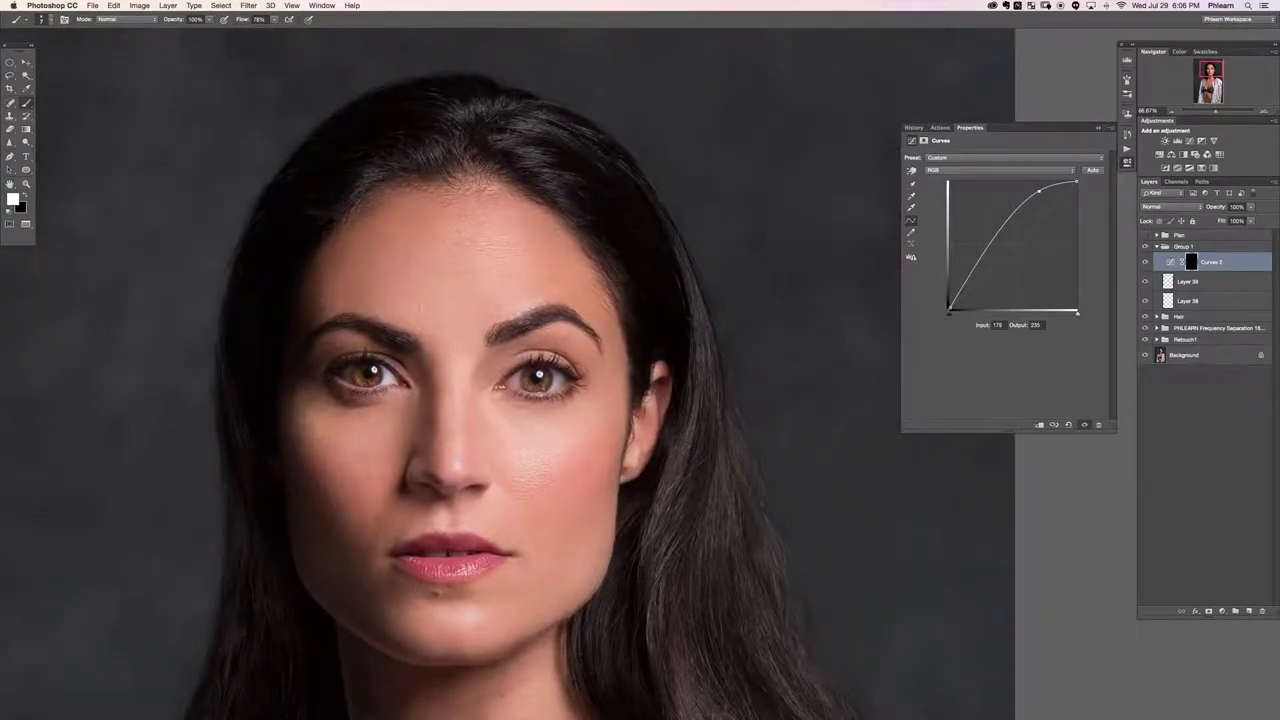
# Soften the Curves mask with a Gaussian Blur of 2.0 pixels radius.
pyautogui.press('super+alt+f')
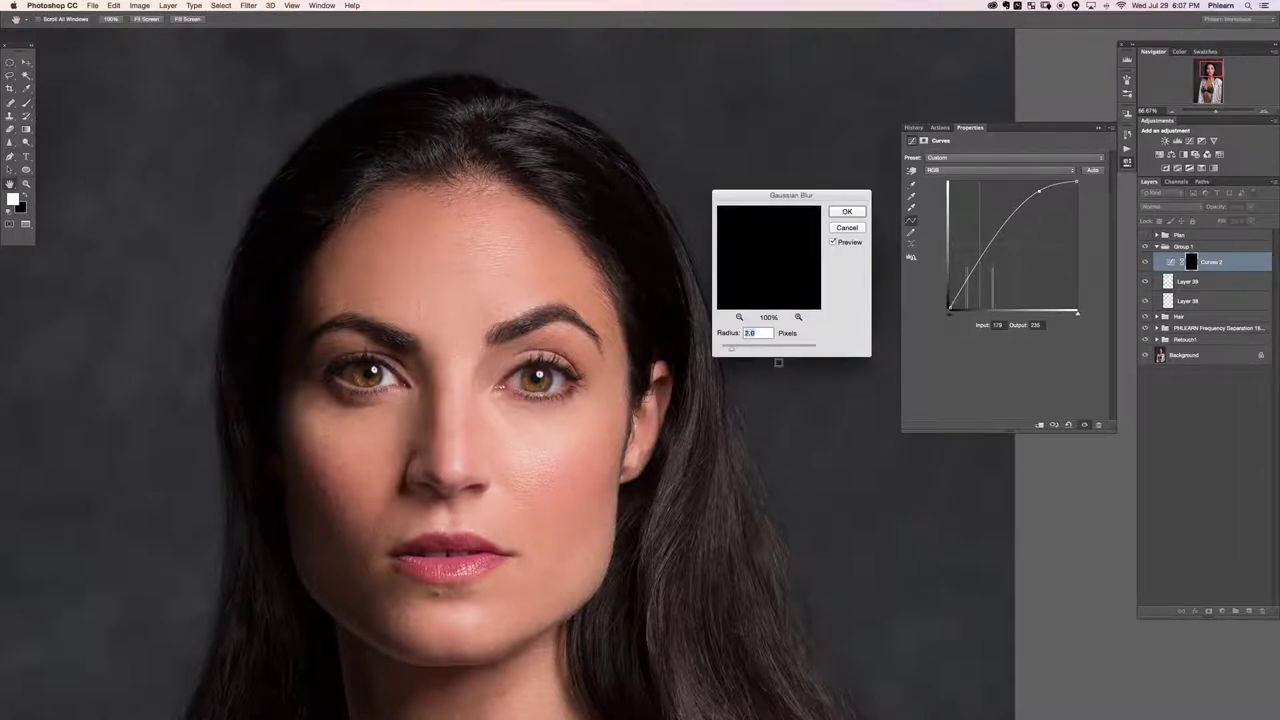
pyautogui.press('Return')
pyautogui.press('b')
pyautogui.press('super+plus')
pyautogui.press('super+plus')
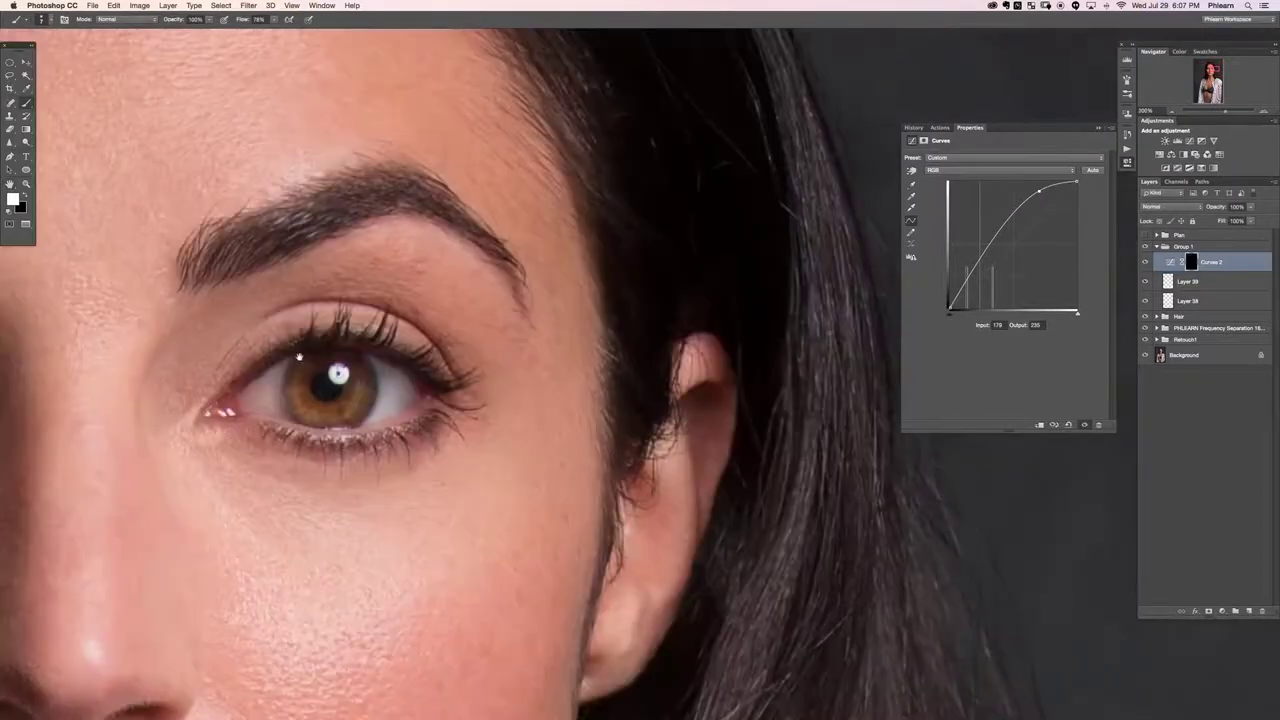
# Toggle the Curves layer's visibility and compare the brightened irises up close and from a distance.
pyautogui.moveTo(299, 357); pyautogui.dragTo(682, 367)
pyautogui.press('x')
pyautogui.press('x')
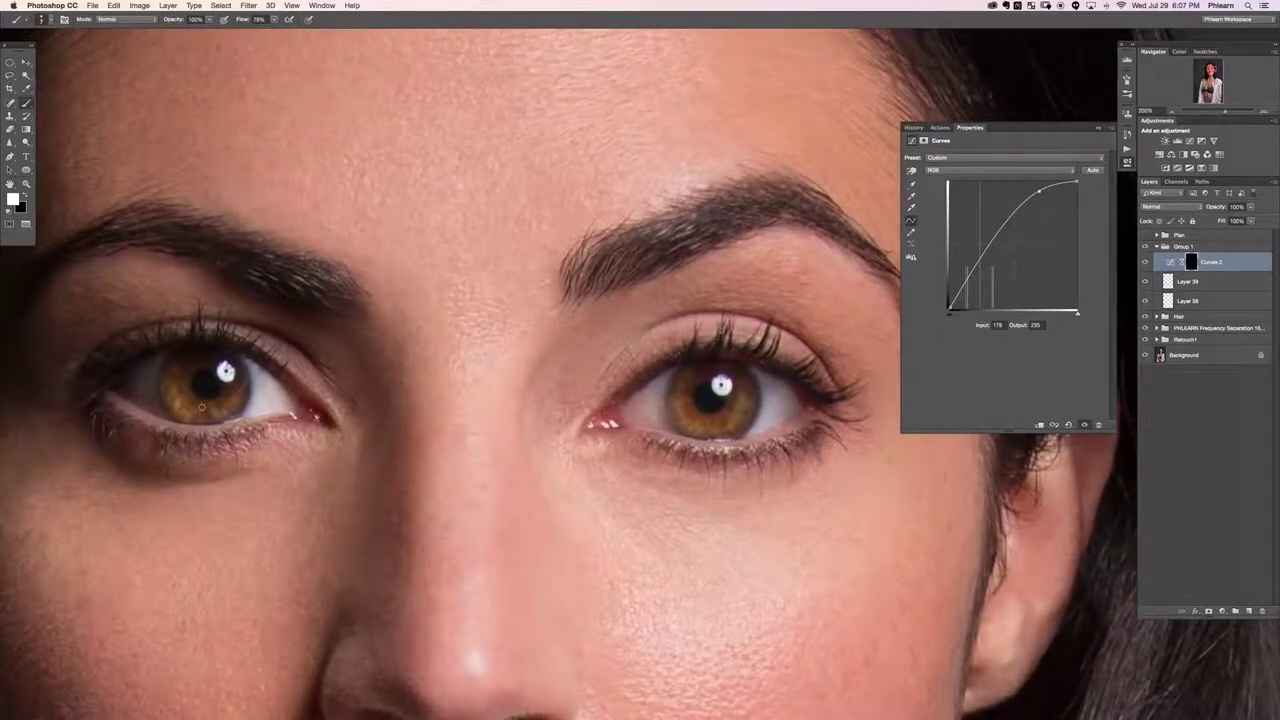
pyautogui.press('x')
pyautogui.click(1145, 262)
pyautogui.click(1143, 263)
pyautogui.click(1139, 264)
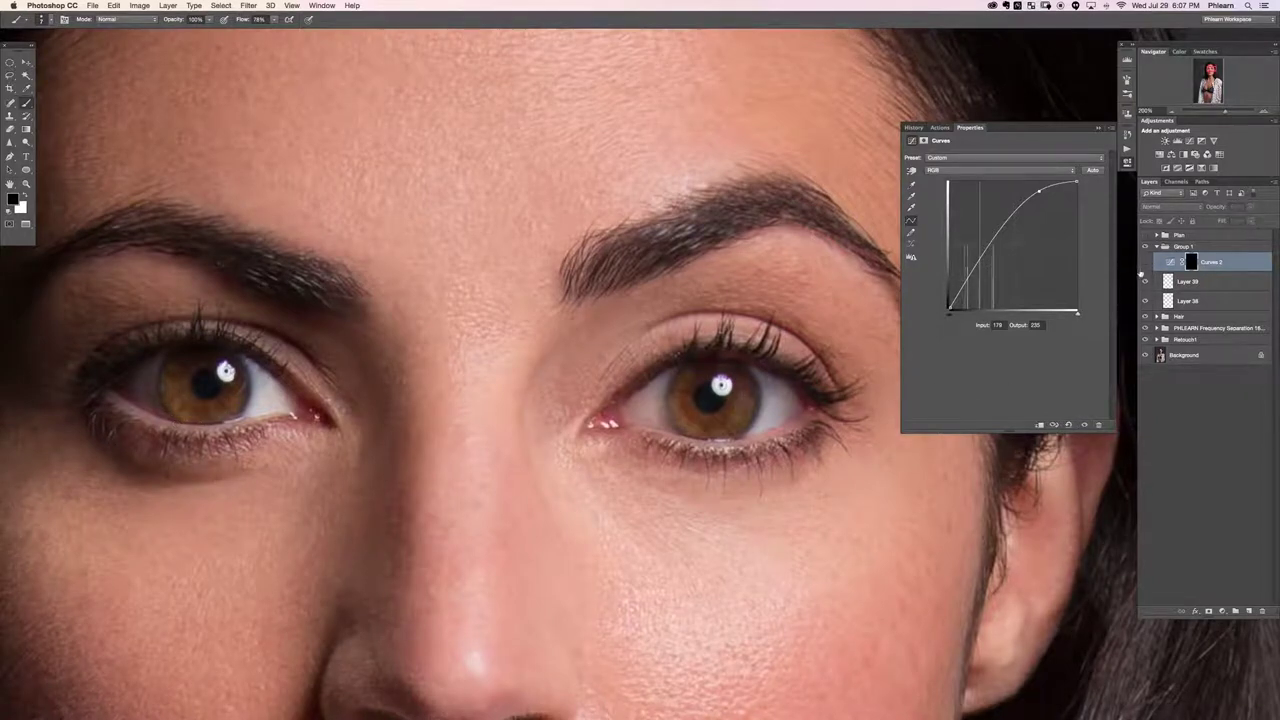
pyautogui.click(1144, 263)
pyautogui.press('super+minus')
pyautogui.press('super+minus')
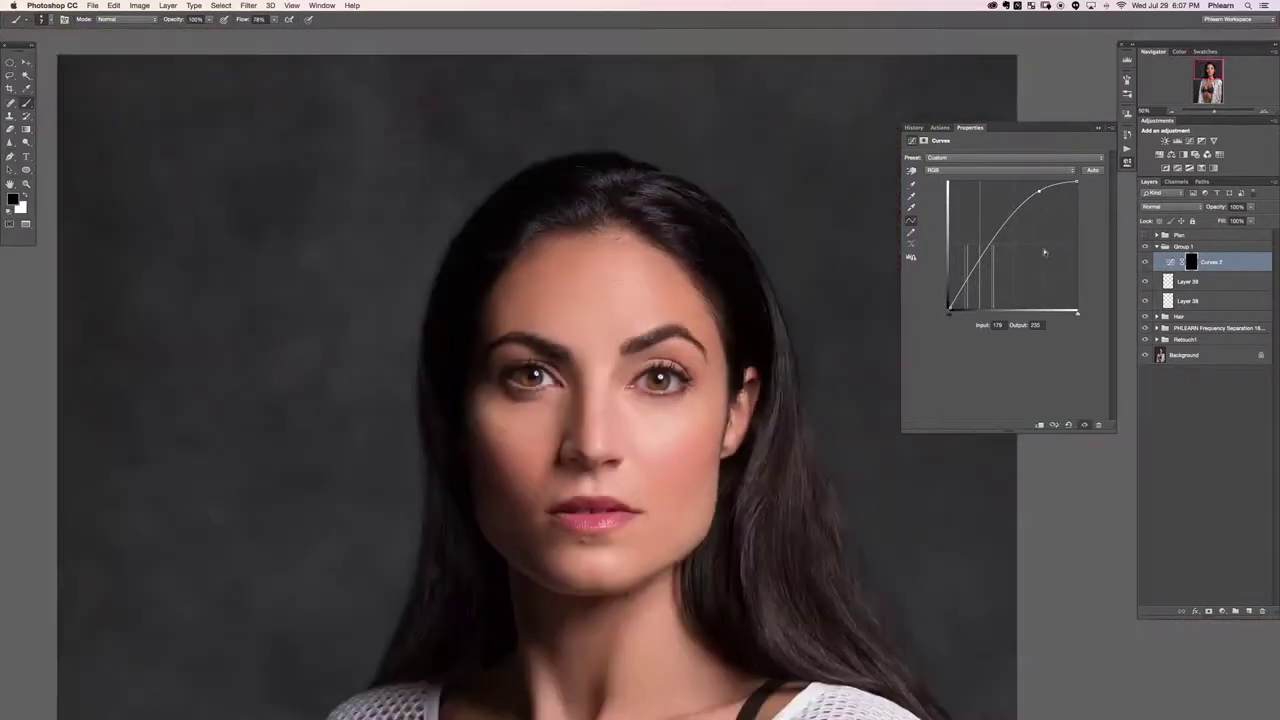
pyautogui.press('super+plus')
pyautogui.press('super+plus')
pyautogui.press('super+plus')
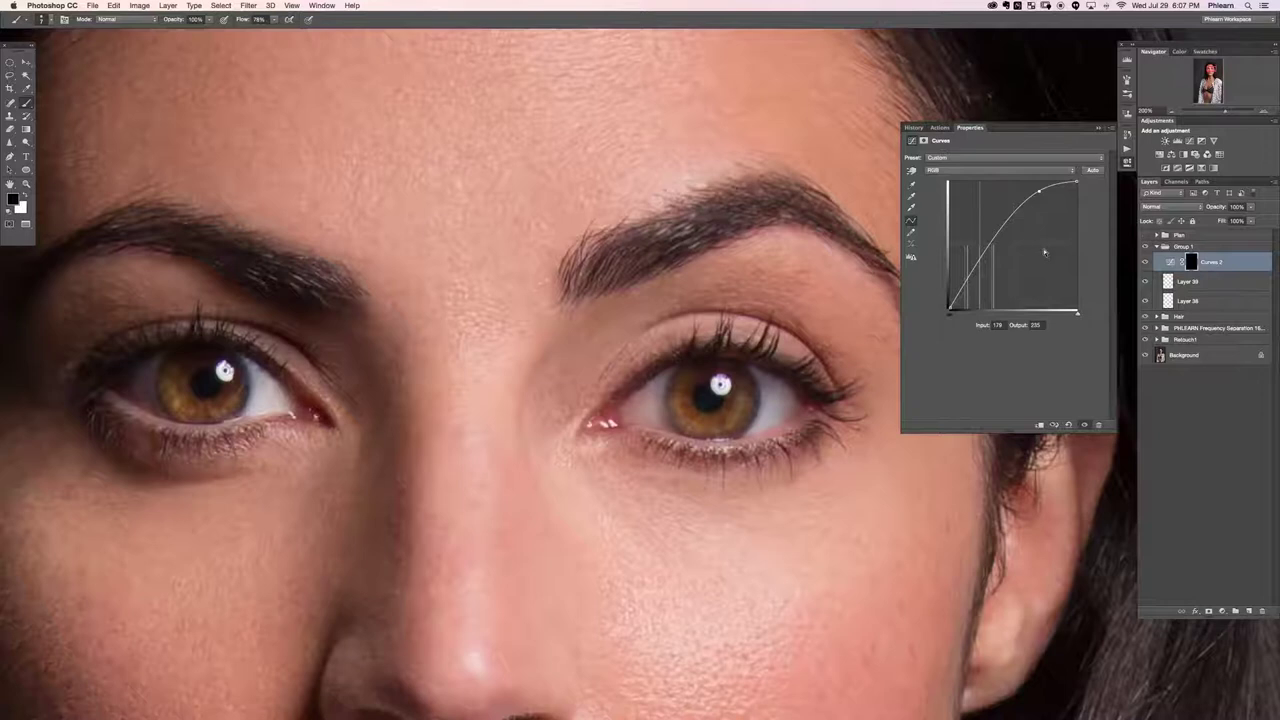
# Add a Color Balance adjustment layer and set its Highlights to +27 red and -44 toward yellow.
pyautogui.click(1223, 611)
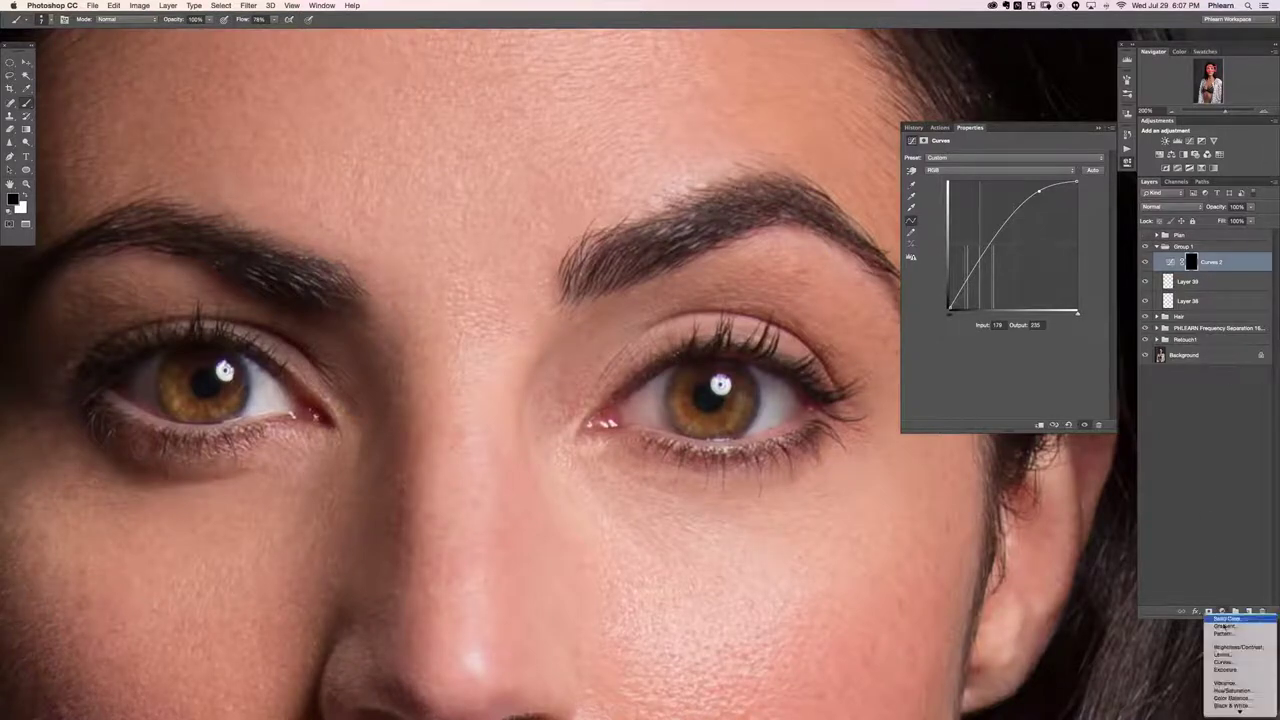
pyautogui.click(1232, 697)
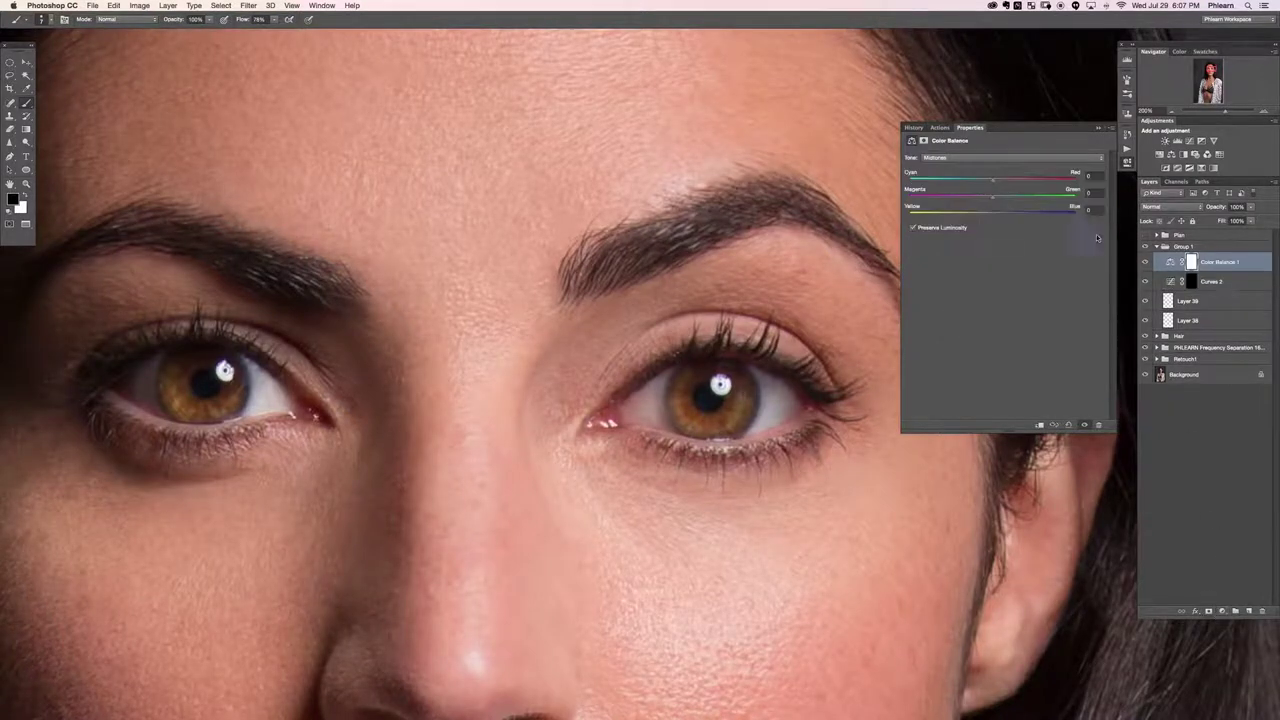
pyautogui.click(987, 157)
pyautogui.click(995, 170)
pyautogui.moveTo(991, 215); pyautogui.dragTo(964, 216)
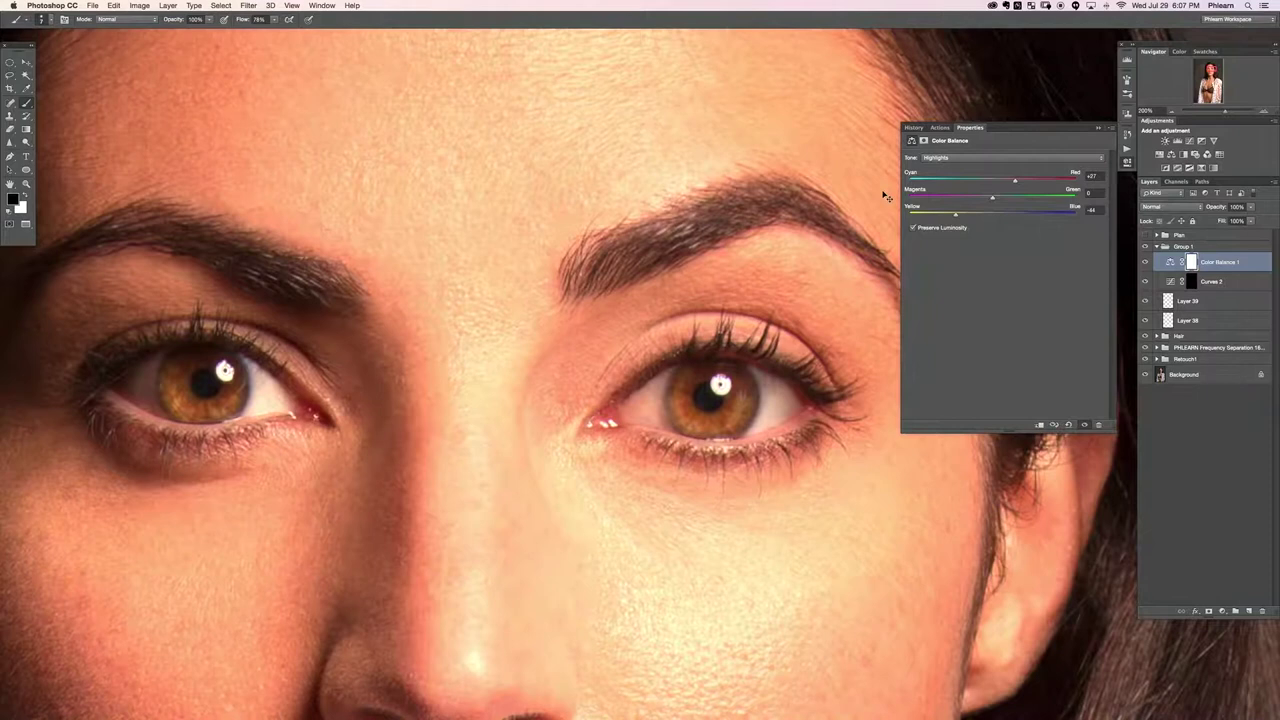
# Invert the Color Balance mask to black and paint white over the irises of both eyes to warm them.
pyautogui.press('super+minus')
pyautogui.press('super+plus')
pyautogui.press('super+plus')
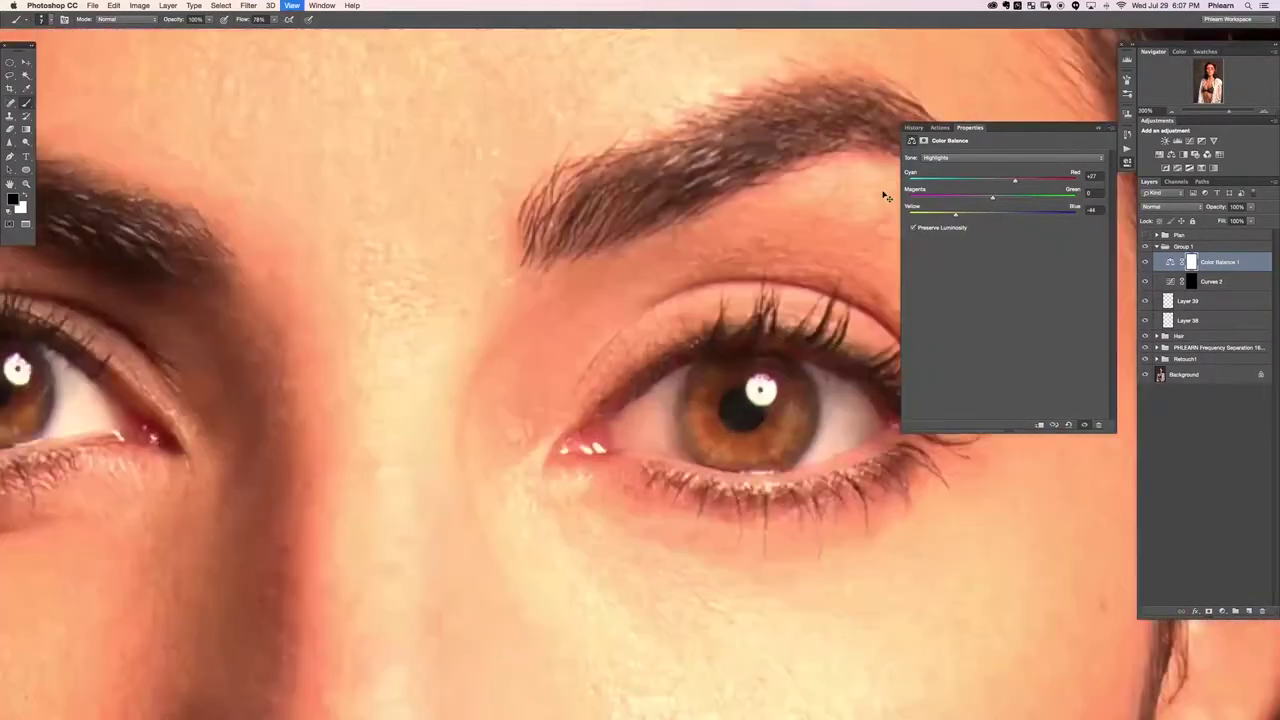
pyautogui.hscroll(5, 314, 357)
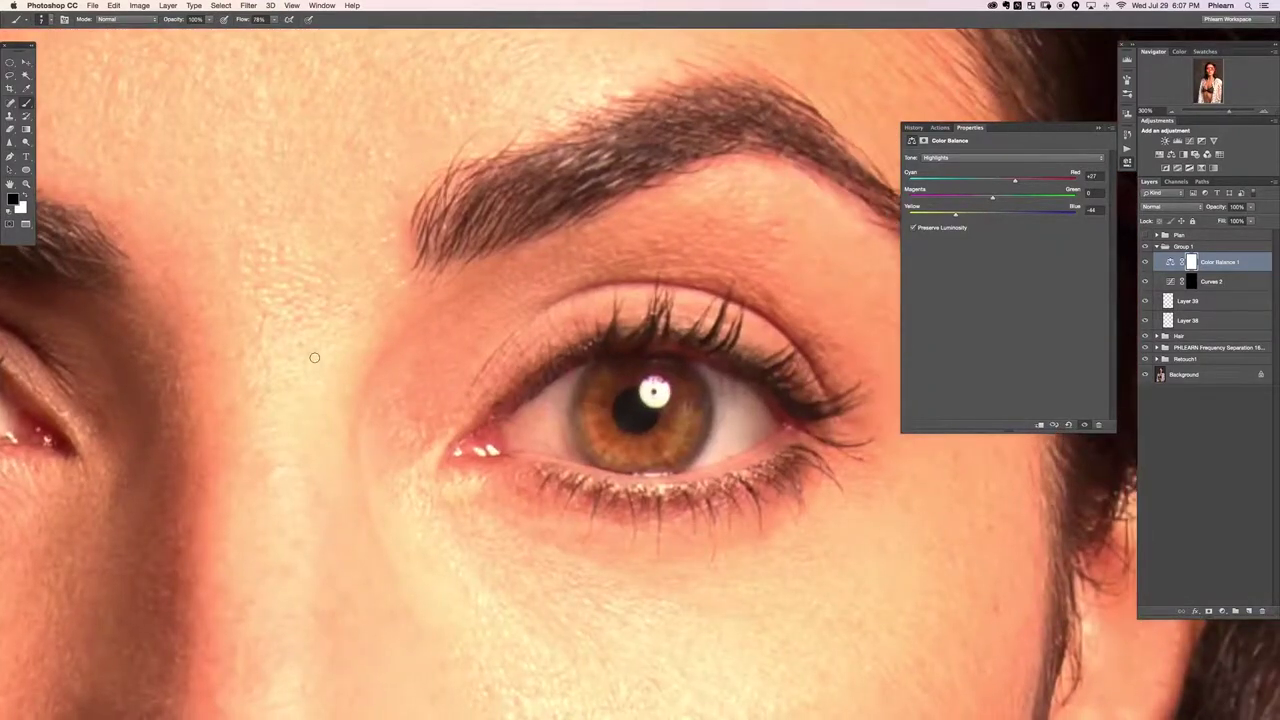
pyautogui.press('super+i')
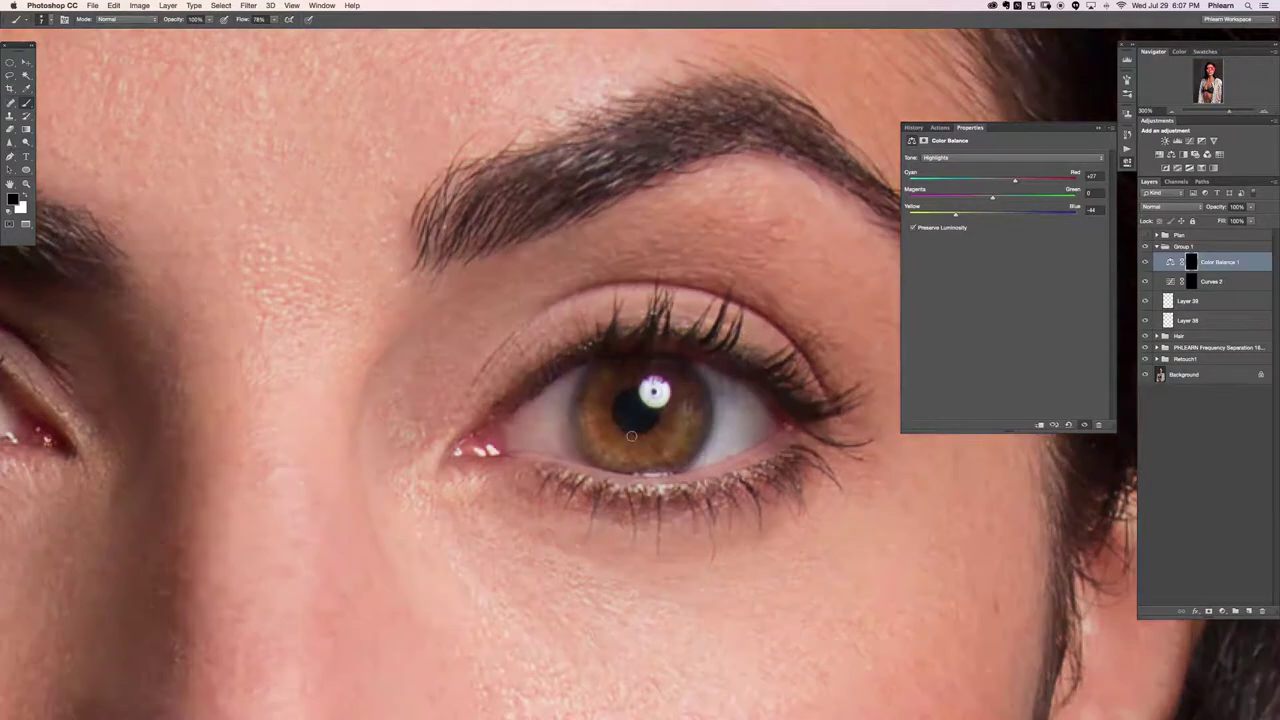
pyautogui.press('x')
pyautogui.moveTo(598, 440)
pyautogui.mouseDown()
pyautogui.moveTo(636, 458)
pyautogui.moveTo(679, 441)
pyautogui.moveTo(1059, 504)
pyautogui.mouseUp()
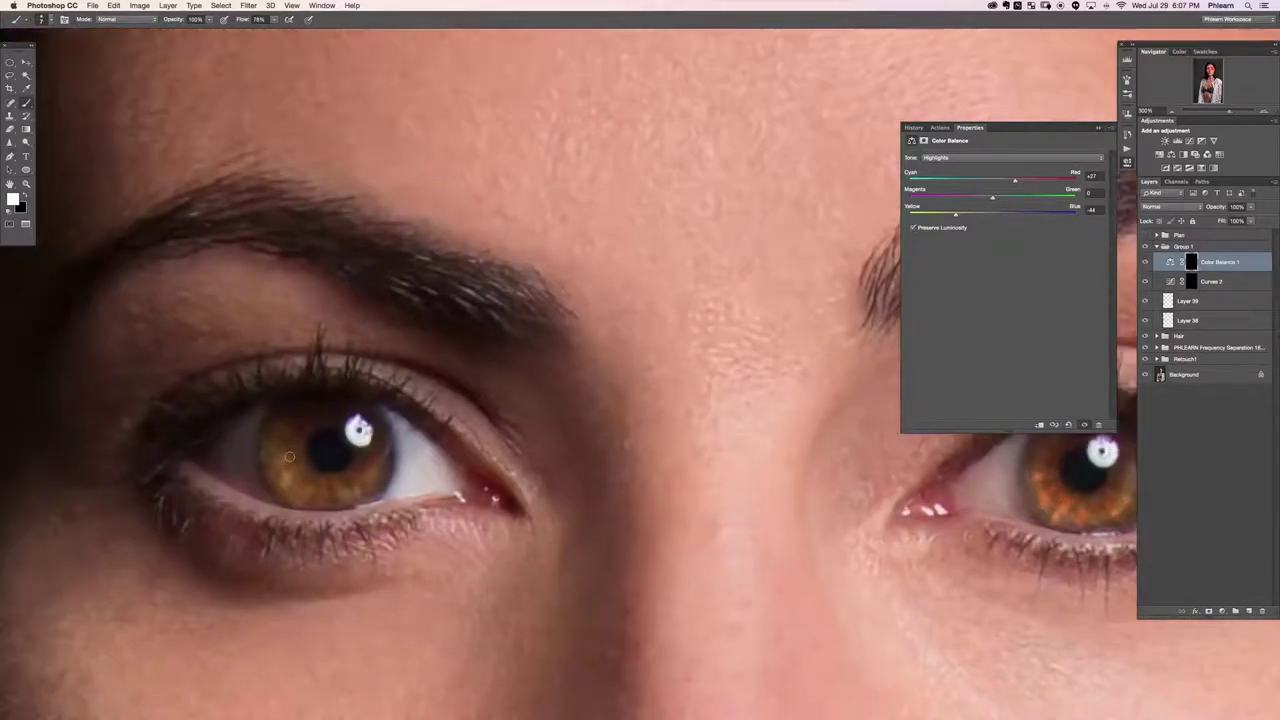
pyautogui.moveTo(294, 480)
pyautogui.mouseDown()
pyautogui.moveTo(341, 486)
pyautogui.moveTo(308, 495)
pyautogui.moveTo(298, 480)
pyautogui.mouseUp()
# Soften the Color Balance mask with a Gaussian Blur of 2.0 pixels radius.
pyautogui.press('super+alt+f')
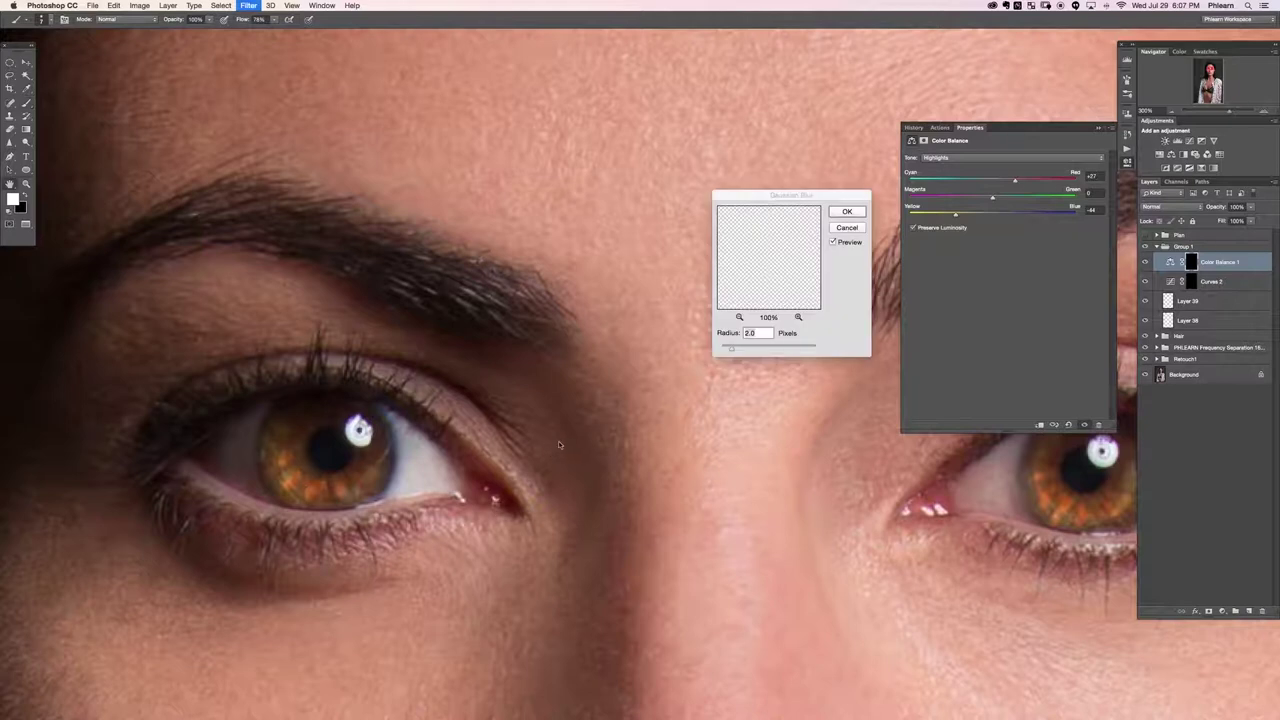
pyautogui.click(846, 212)
pyautogui.press('super+minus')
pyautogui.press('super+minus')
pyautogui.press('super+minus')
pyautogui.press('super+minus')
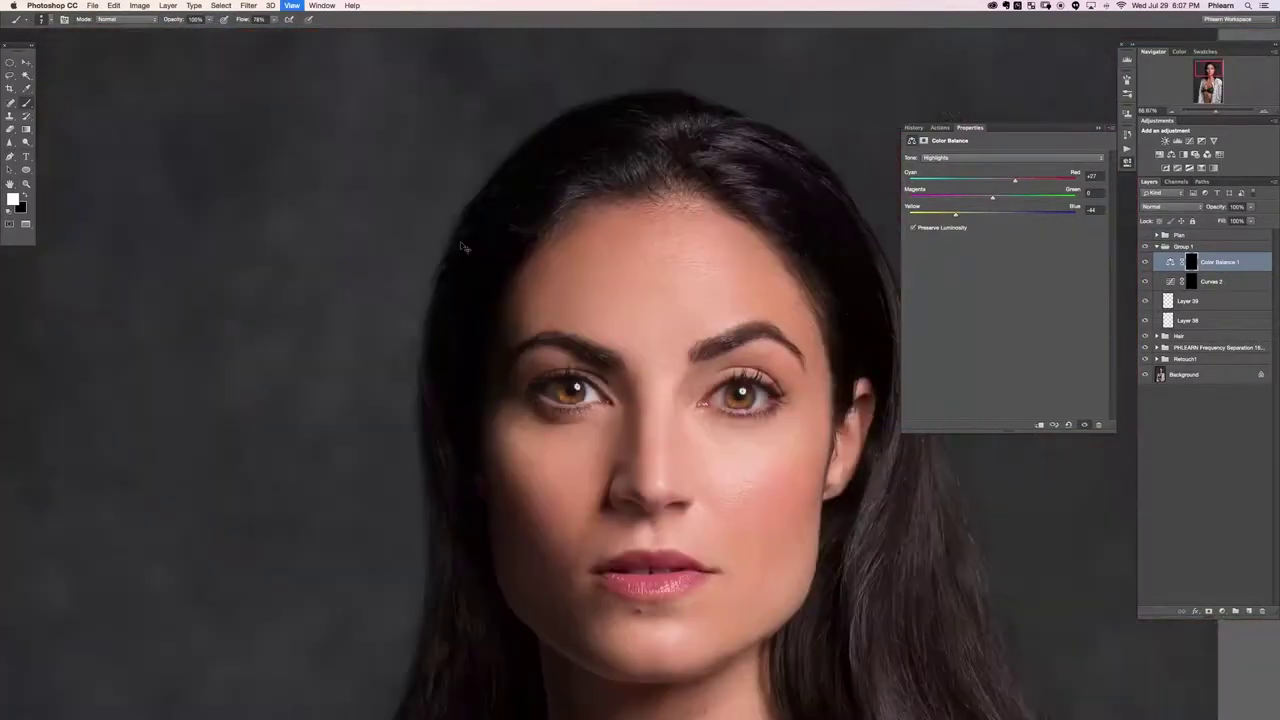
# Reduce the Color Balance layer's opacity to about 59% to tone down the warm iris colour.
pyautogui.moveTo(617, 437); pyautogui.dragTo(540, 429)
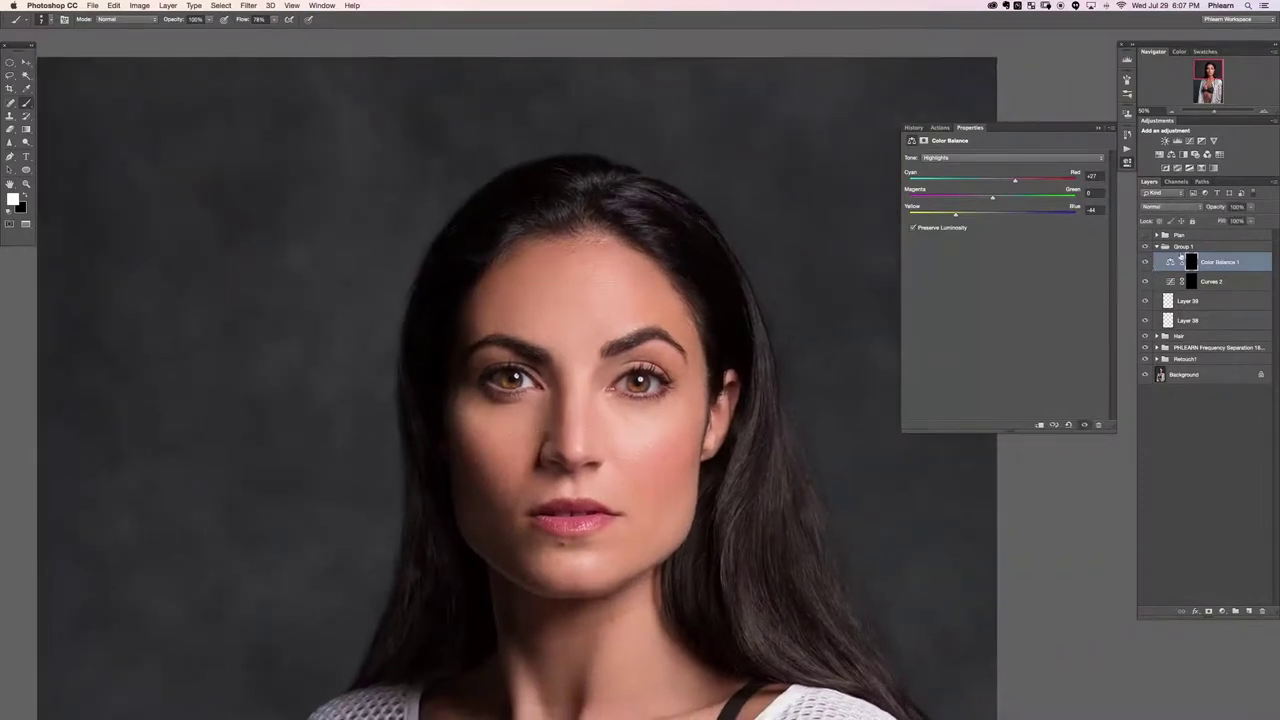
pyautogui.click(1225, 208)
pyautogui.write('10')
pyautogui.click(1190, 281)
pyautogui.press('x')
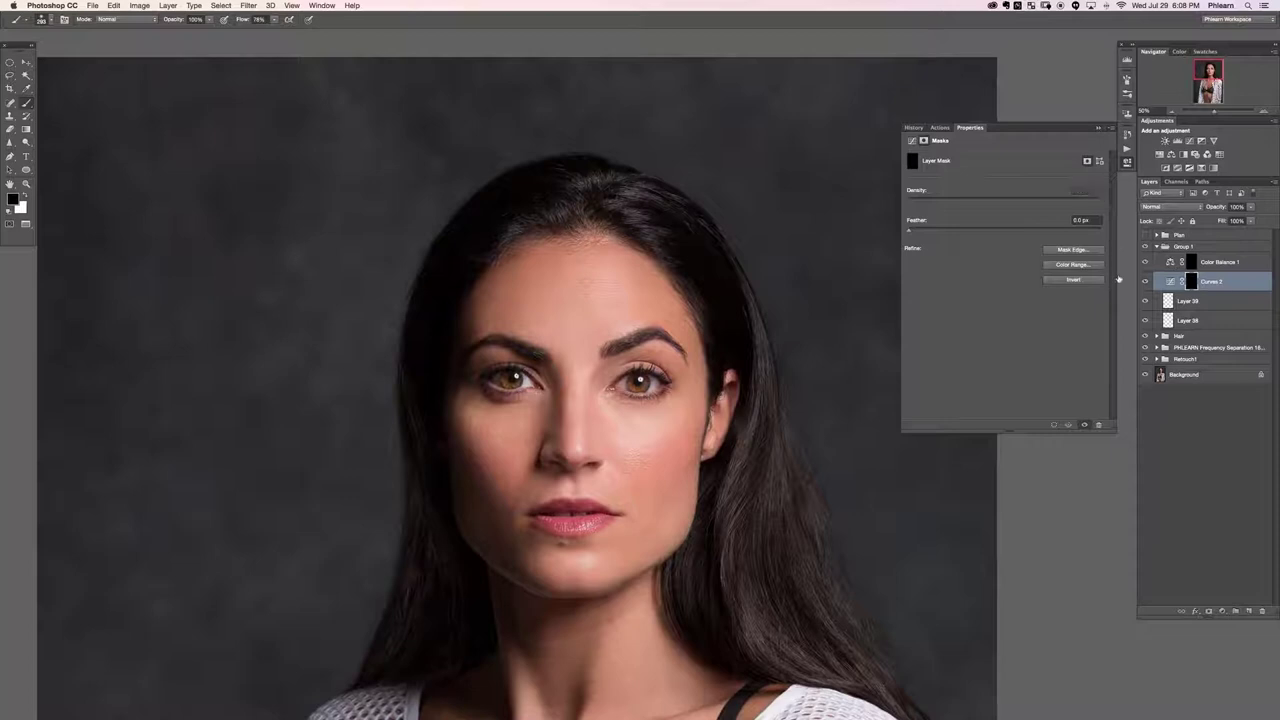
pyautogui.click(1191, 262)
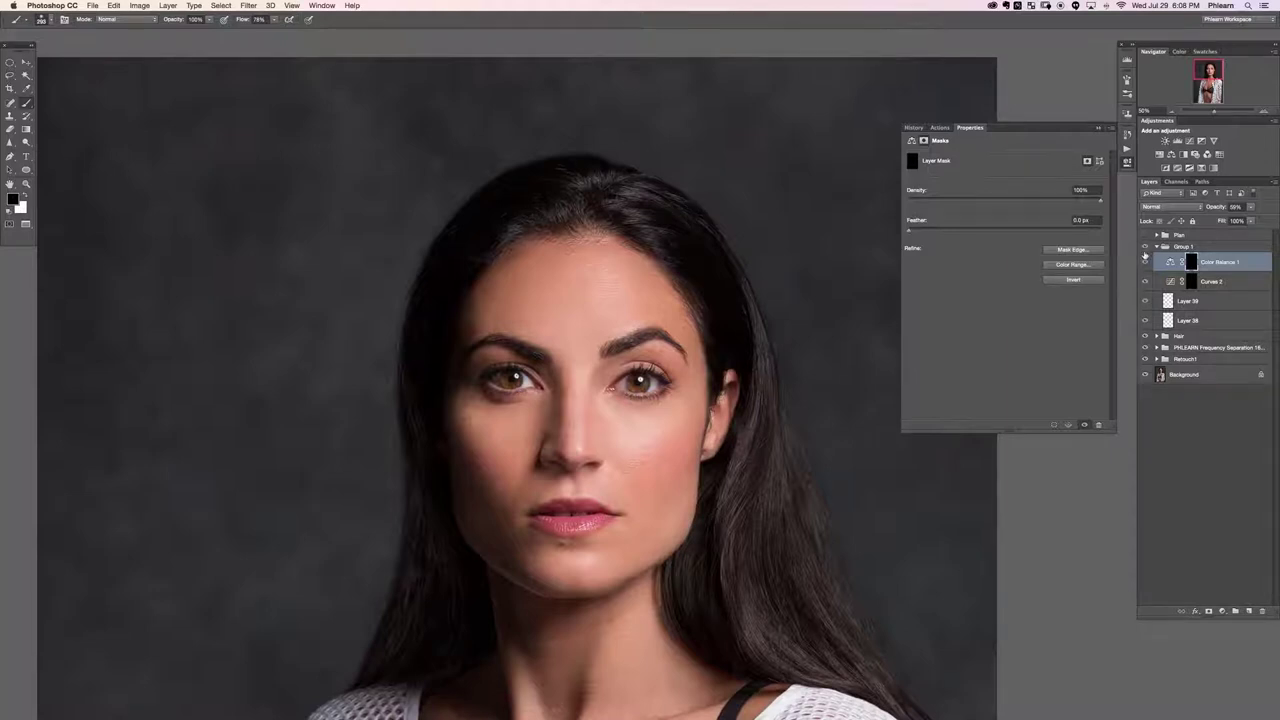
# Create a new empty layer above the Color Balance layer and set its blend mode to Overlay.
pyautogui.press('super+plus')
pyautogui.press('super+plus')
pyautogui.press('super+plus')
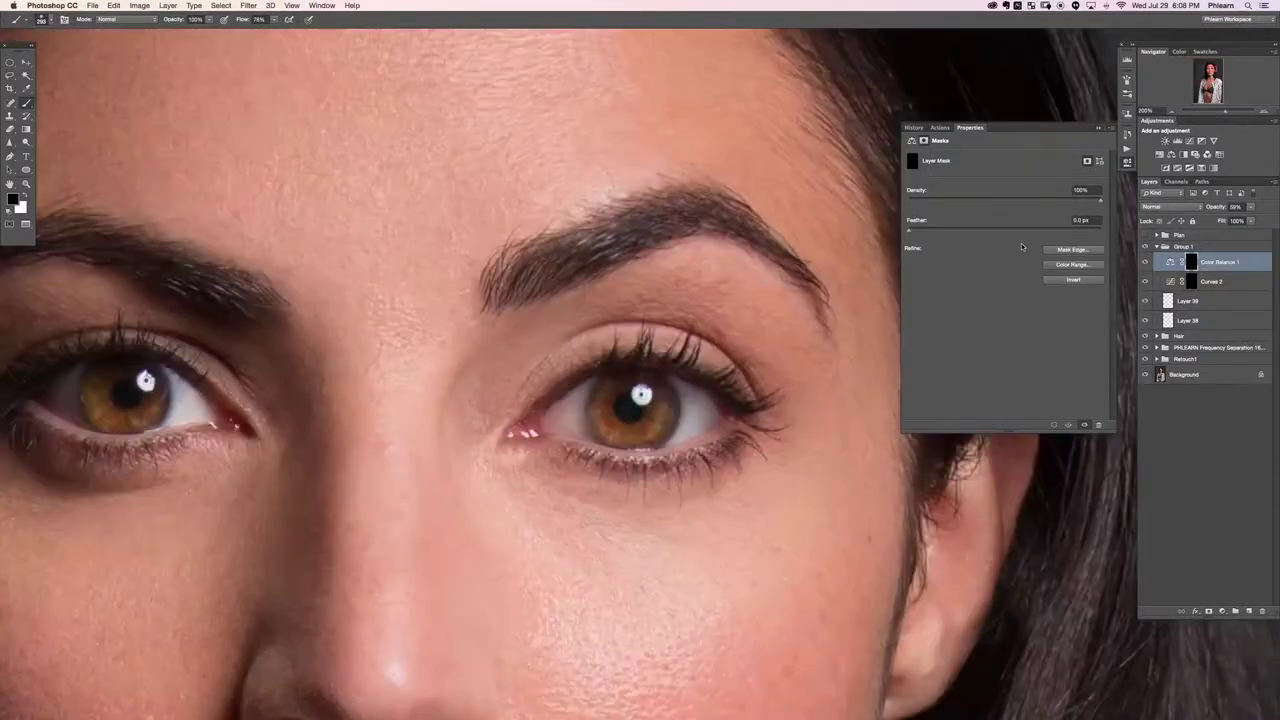
pyautogui.press('super+shift+alt+n')
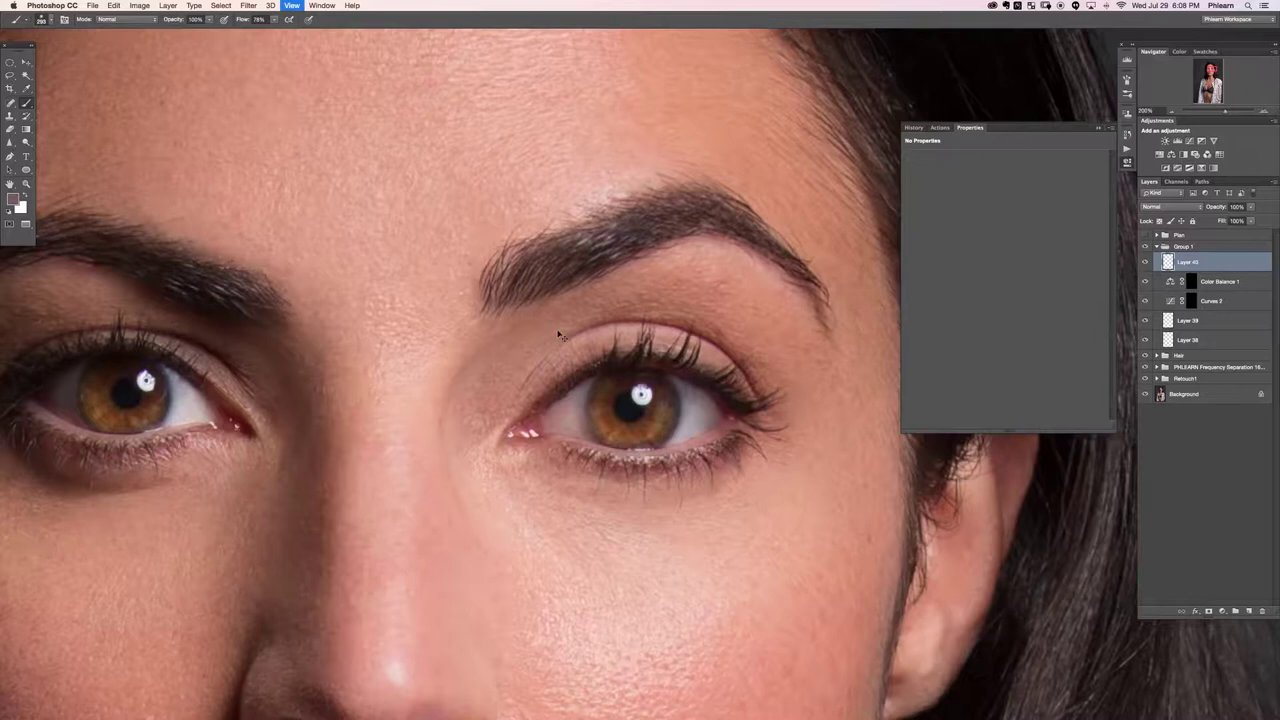
pyautogui.press('super+minus')
pyautogui.moveTo(580, 338); pyautogui.dragTo(564, 304)
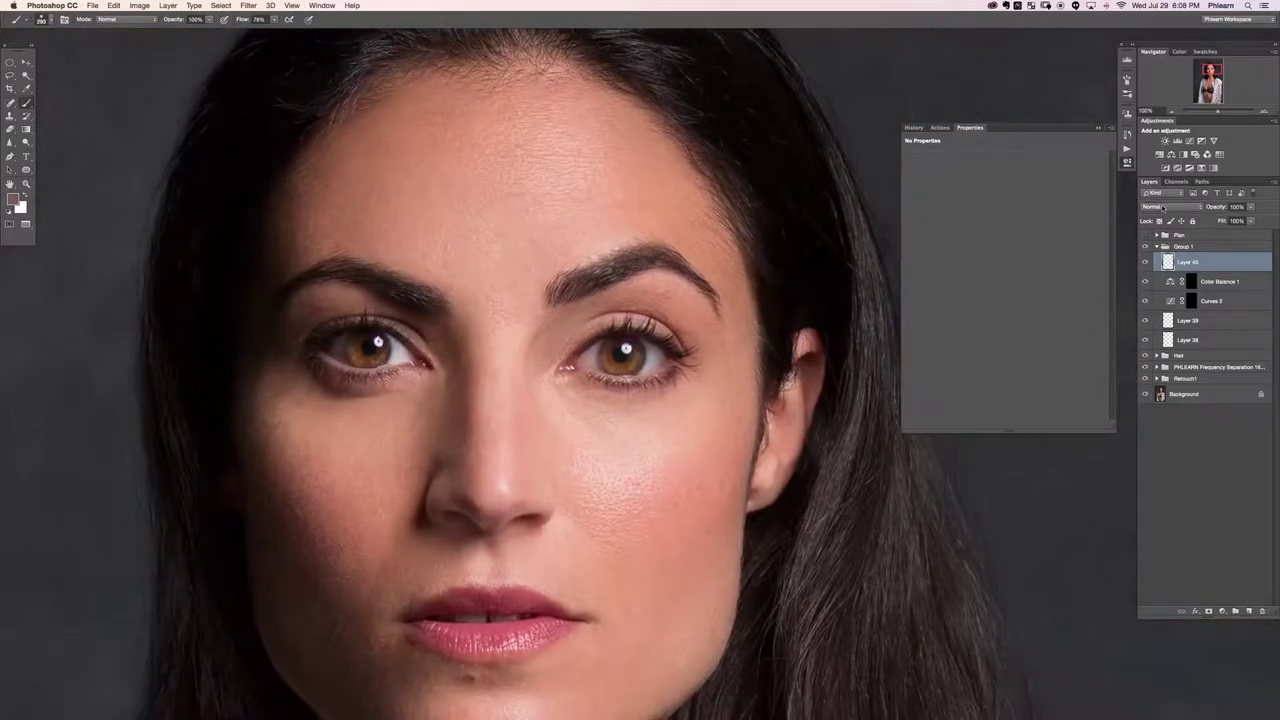
pyautogui.click(1162, 207)
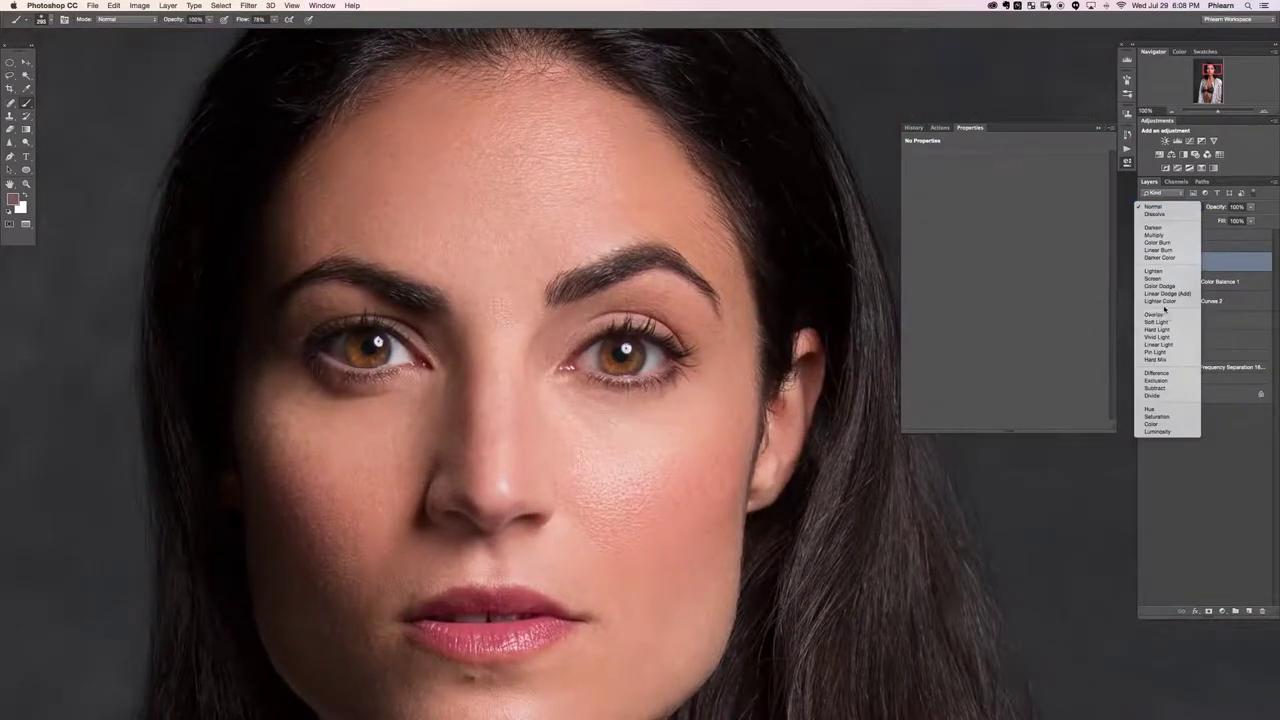
pyautogui.click(1164, 311)
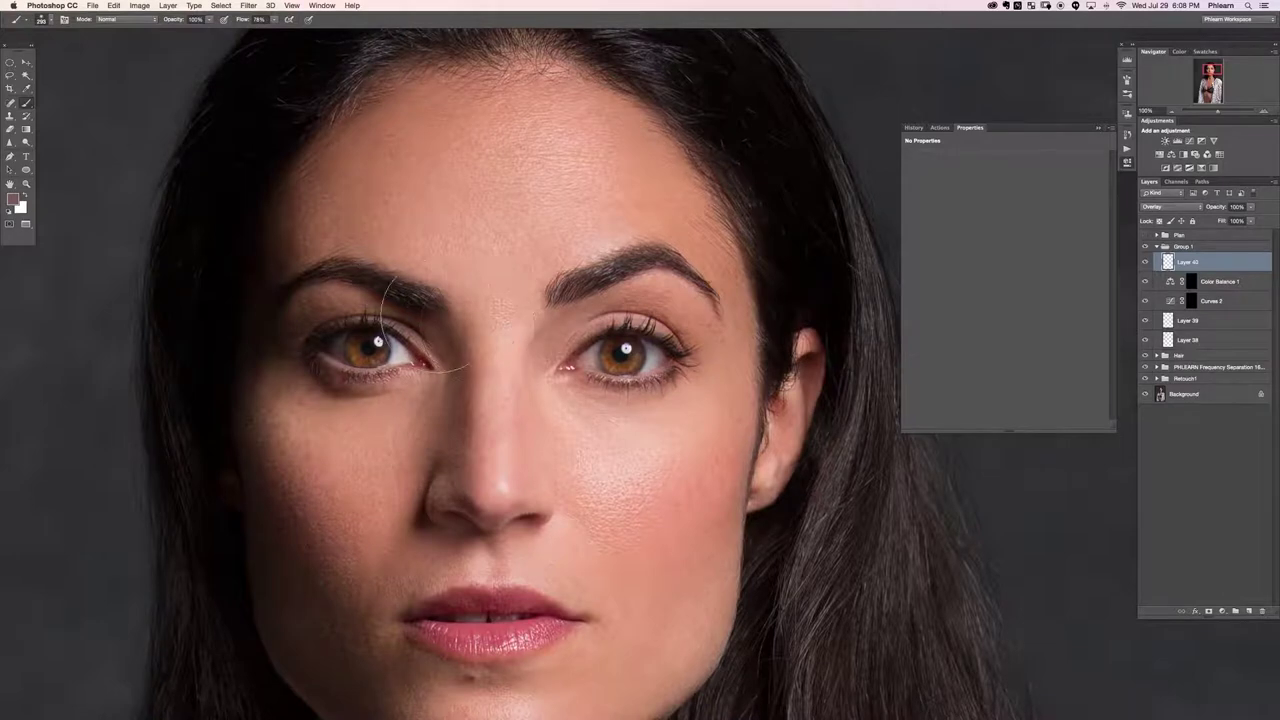
# Reset the colours to black and white and darken the iris edge with a small black brush at 20% flow.
pyautogui.press('d')
pyautogui.press('x')
pyautogui.press('x')
pyautogui.press('super+plus')
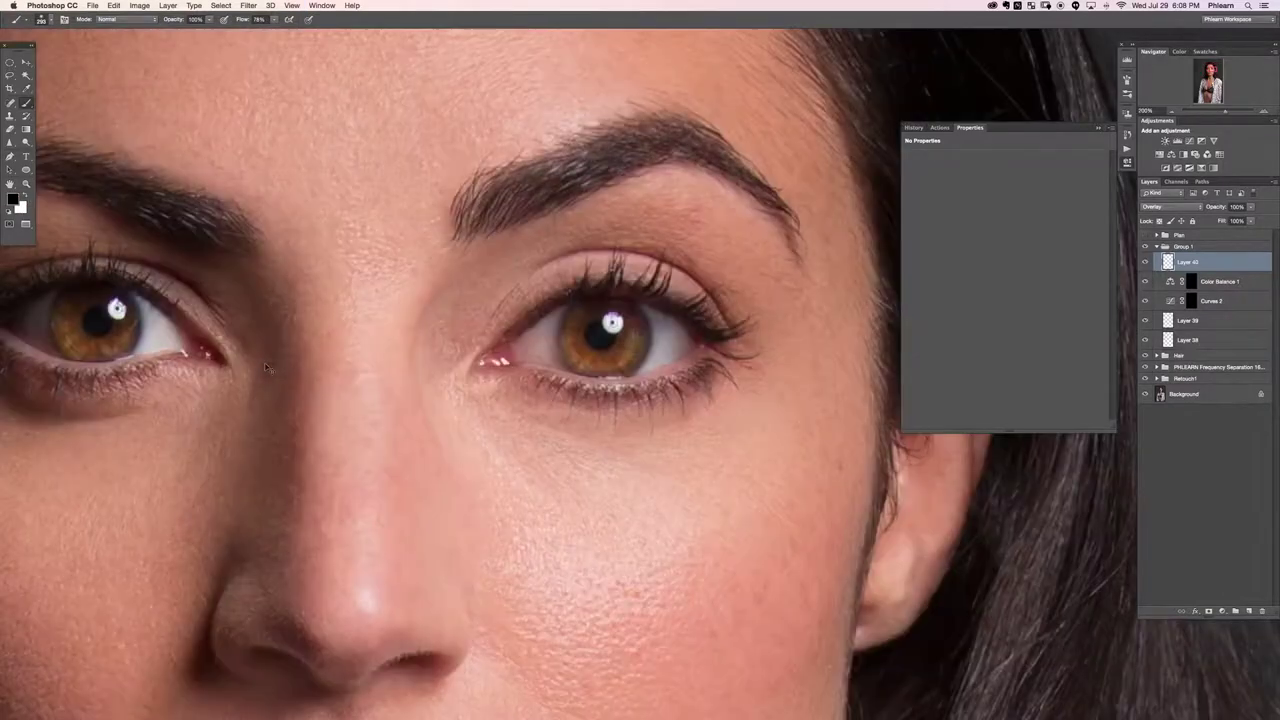
pyautogui.moveTo(576, 363)
pyautogui.mouseDown()
pyautogui.moveTo(513, 363)
pyautogui.moveTo(553, 335)
pyautogui.moveTo(525, 335)
pyautogui.moveTo(555, 331)
pyautogui.mouseUp()
pyautogui.hotkey('shift', '2')
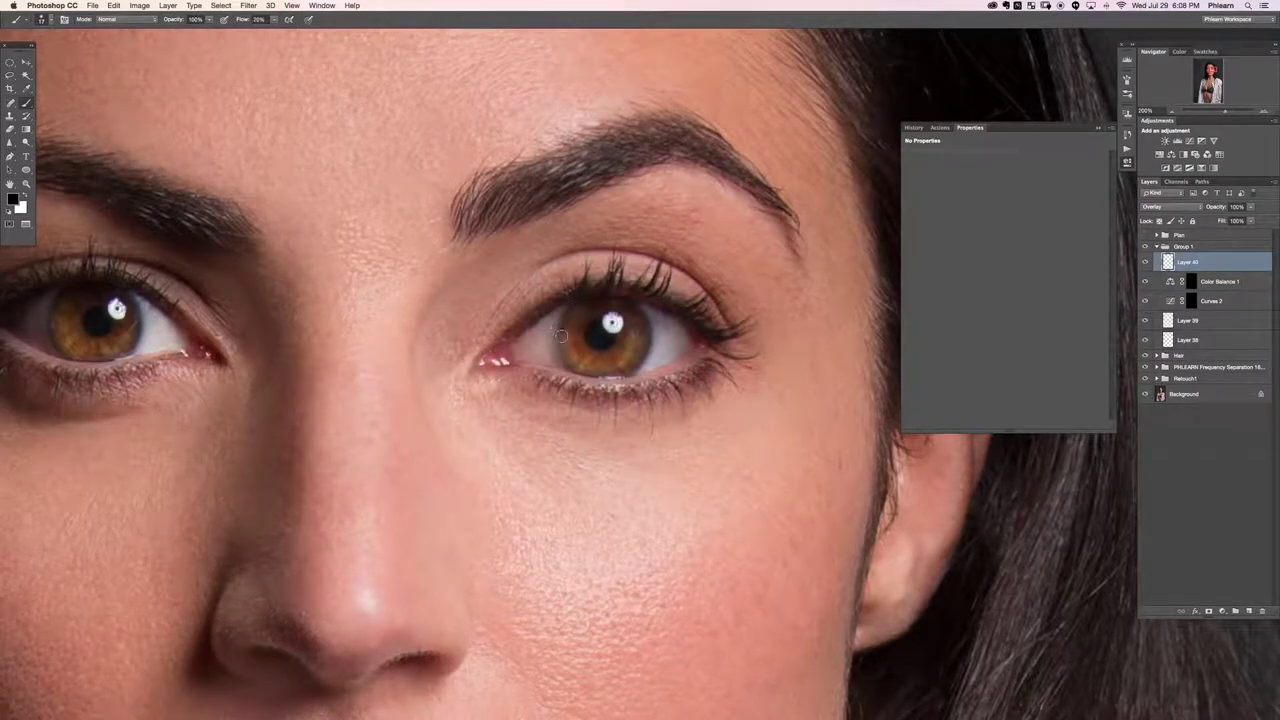
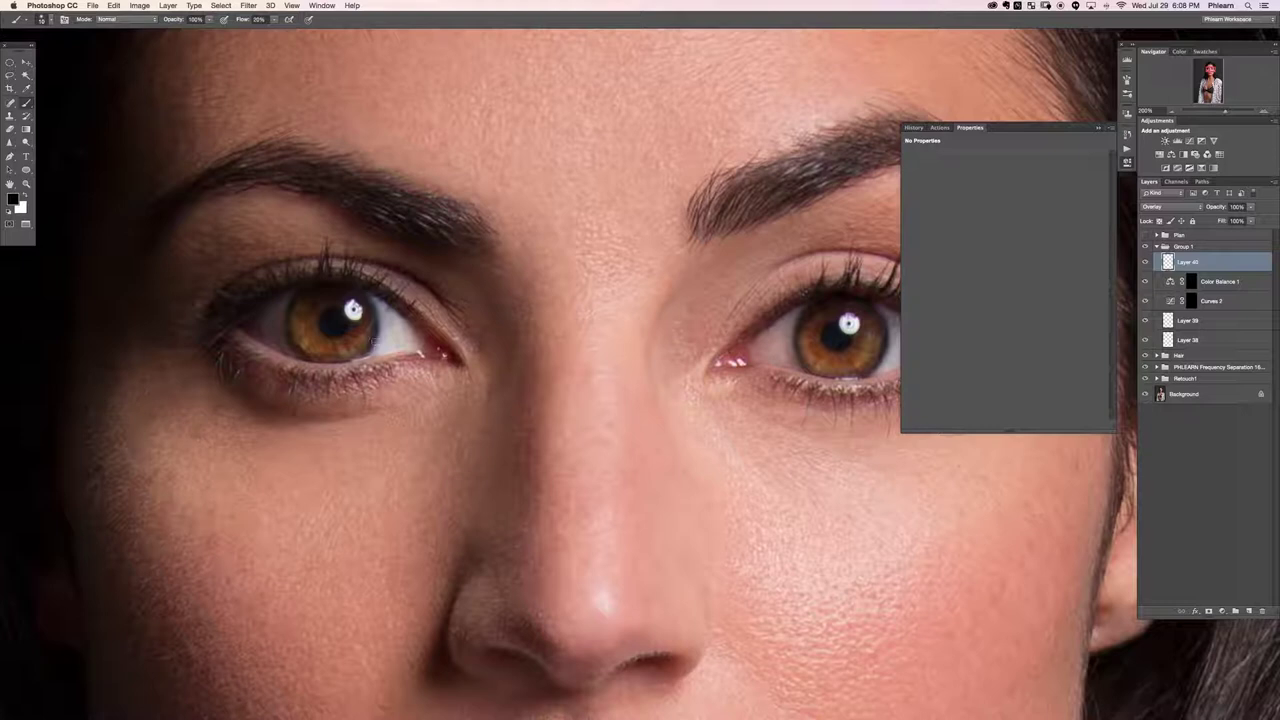
# Paint white on the Overlay layer inside both irises to brighten their detail.
pyautogui.press('x')
pyautogui.moveTo(303, 312)
pyautogui.mouseDown()
pyautogui.moveTo(309, 341)
pyautogui.moveTo(343, 359)
pyautogui.moveTo(325, 360)
pyautogui.moveTo(344, 355)
pyautogui.moveTo(325, 358)
pyautogui.mouseUp()
pyautogui.press('x')
pyautogui.press('x')
pyautogui.moveTo(813, 340)
pyautogui.mouseDown()
pyautogui.moveTo(847, 364)
pyautogui.moveTo(836, 365)
pyautogui.mouseUp()
pyautogui.press('x')
# Examine the dodged and burned irises from a full-face view.
pyautogui.press('super+minus')
pyautogui.press('super+minus')
pyautogui.moveTo(586, 419); pyautogui.dragTo(543, 403)
pyautogui.press('x')
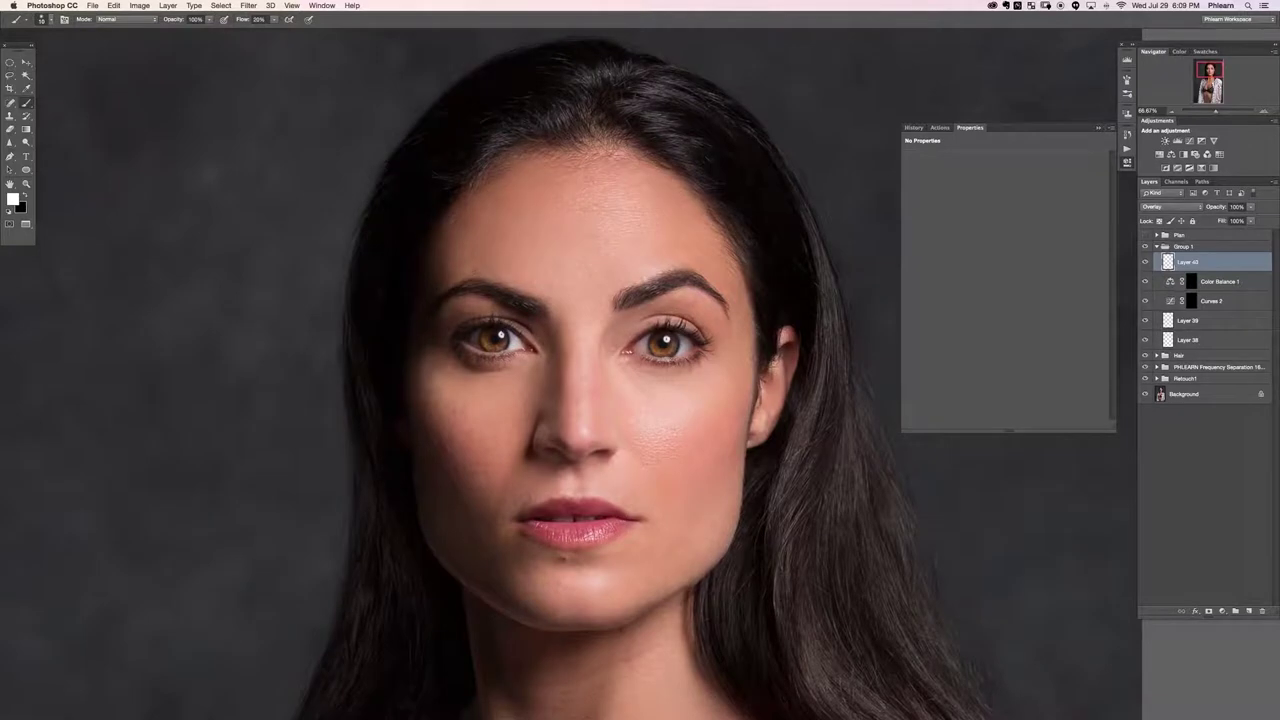
pyautogui.press('x')
pyautogui.press('x')
pyautogui.press('x')
pyautogui.press('x')
pyautogui.press('x')
pyautogui.press('x')
pyautogui.press('x')
# Paint white on the Overlay layer along the lower lid rim and around the inner corner of the left-hand eye.
pyautogui.press('super+equal')
pyautogui.press('super+equal')
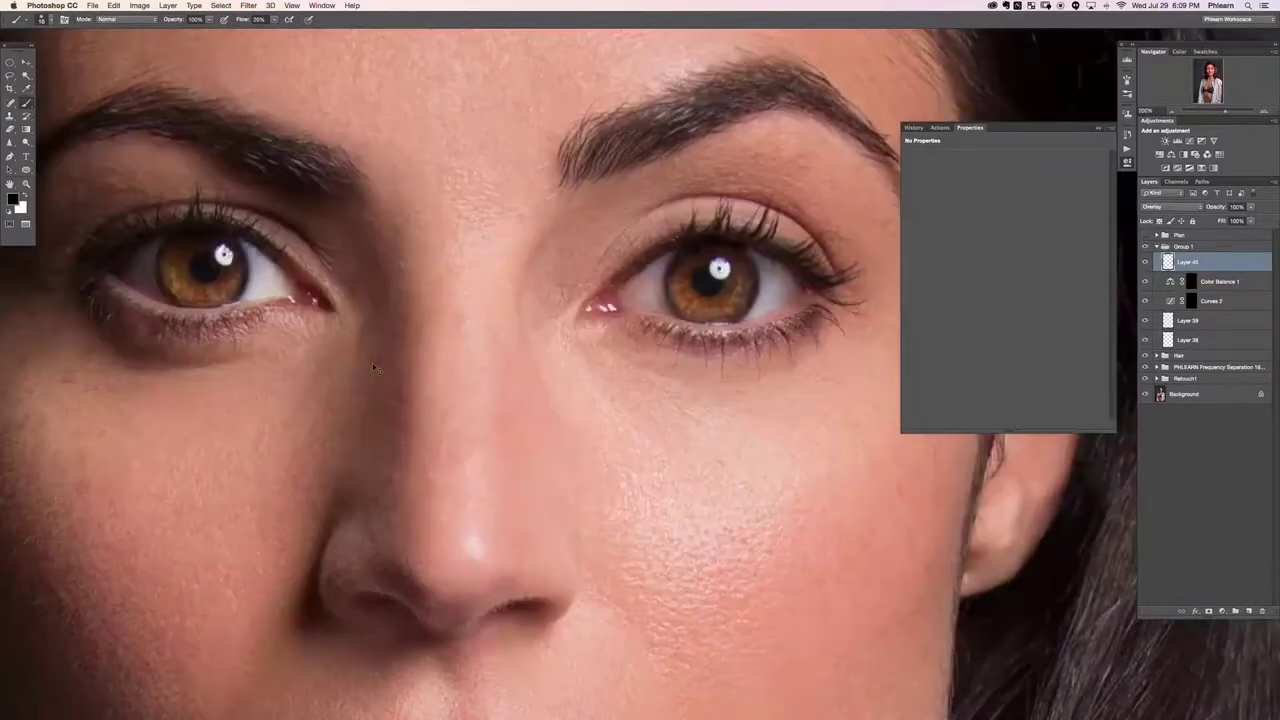
pyautogui.press('super+equal')
pyautogui.moveTo(297, 381); pyautogui.dragTo(811, 500)
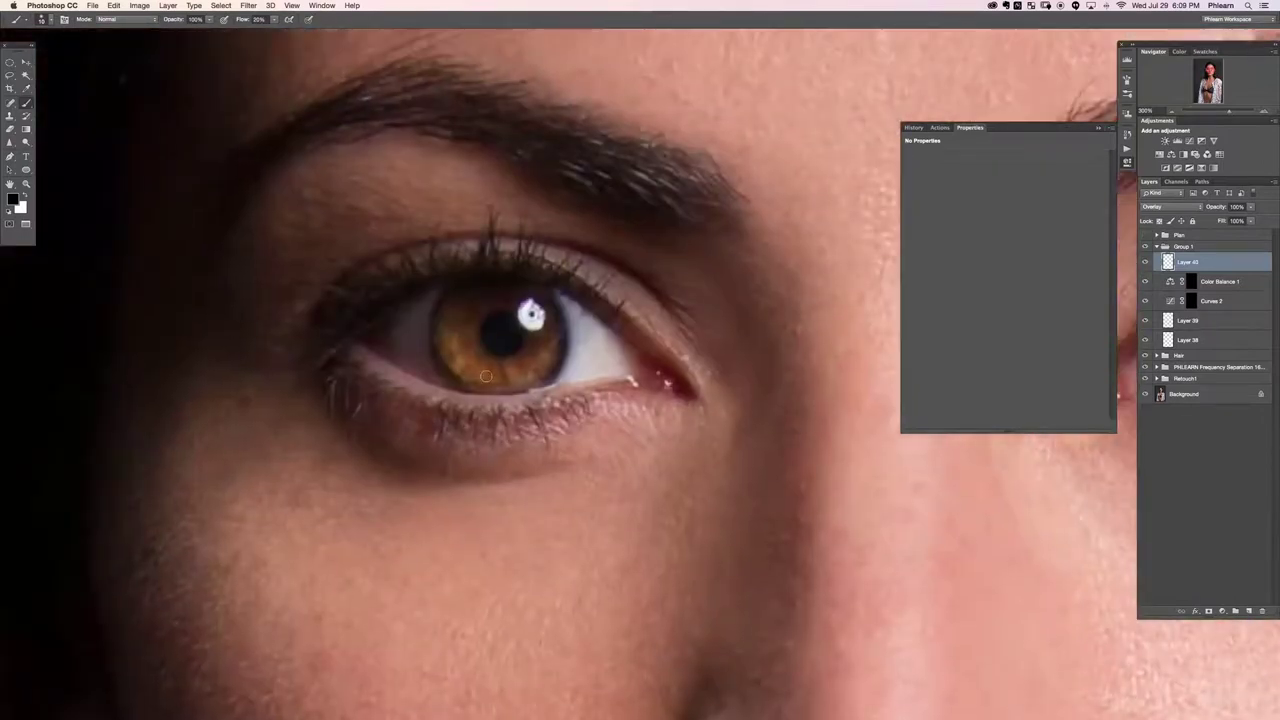
pyautogui.press('x')
pyautogui.hscroll(-2, 522, 341)
pyautogui.scroll(1, 522, 341)
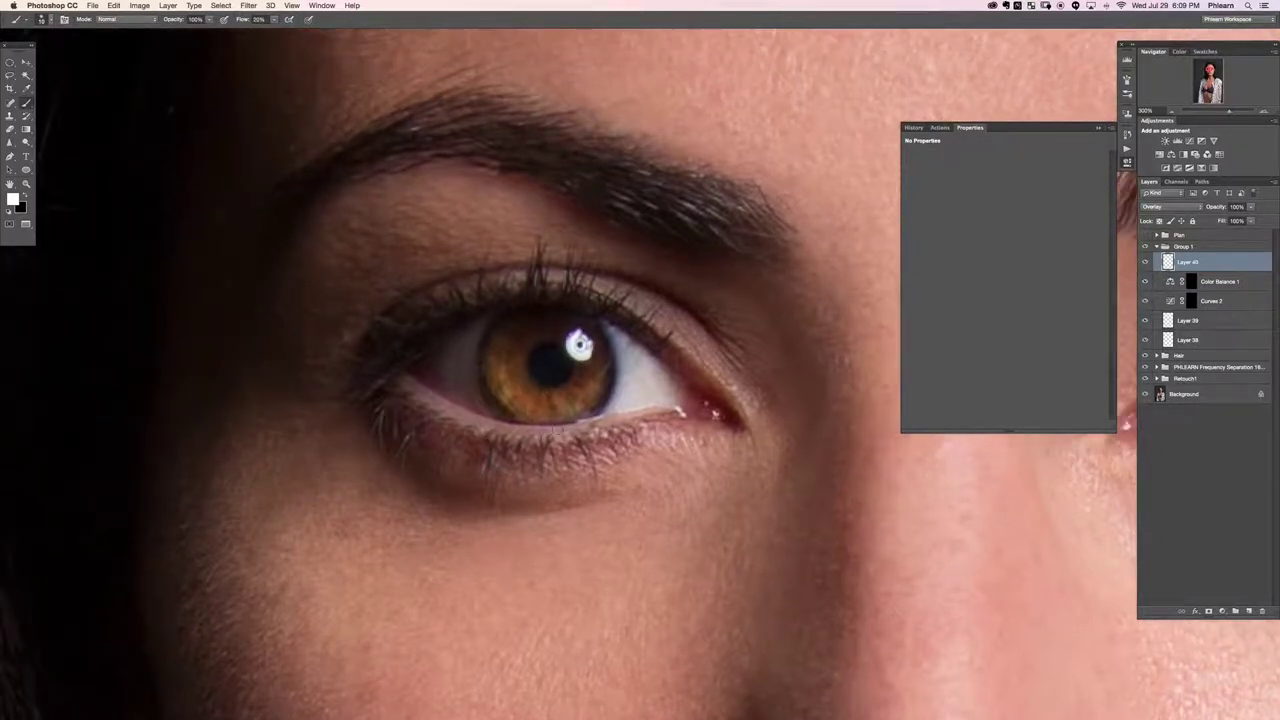
pyautogui.moveTo(556, 426); pyautogui.dragTo(648, 414)
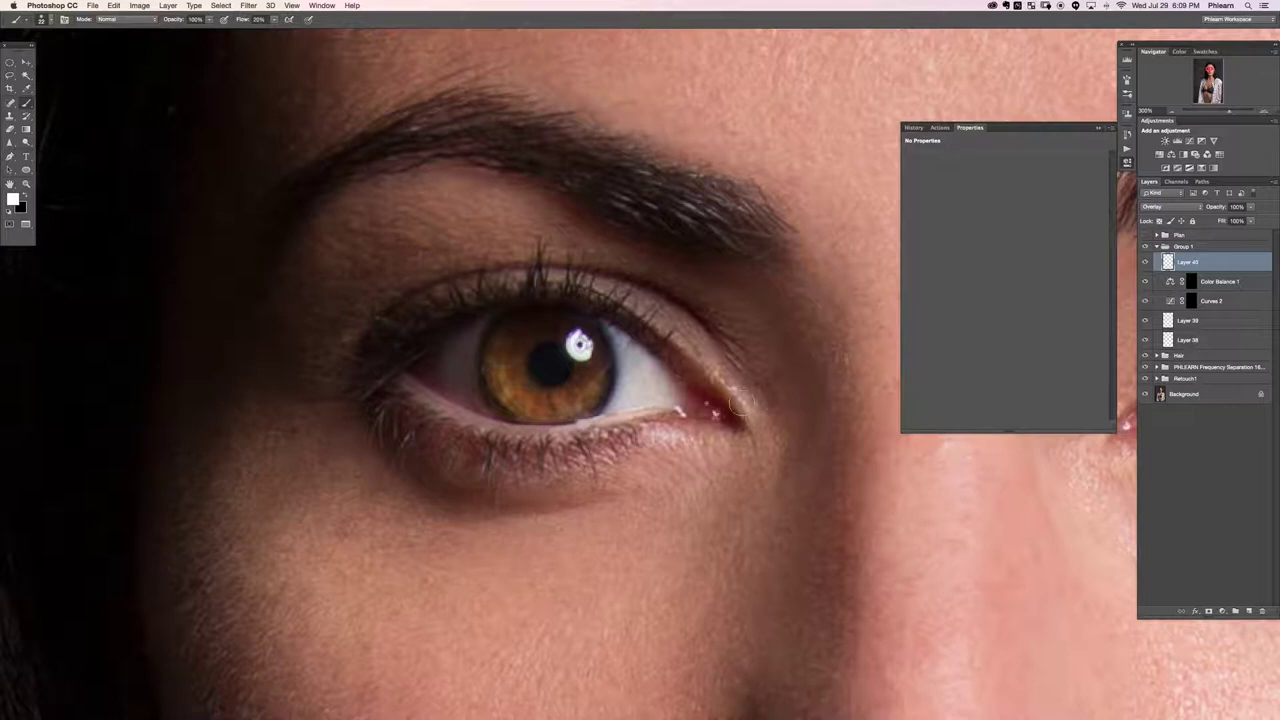
pyautogui.moveTo(698, 369); pyautogui.dragTo(688, 369)
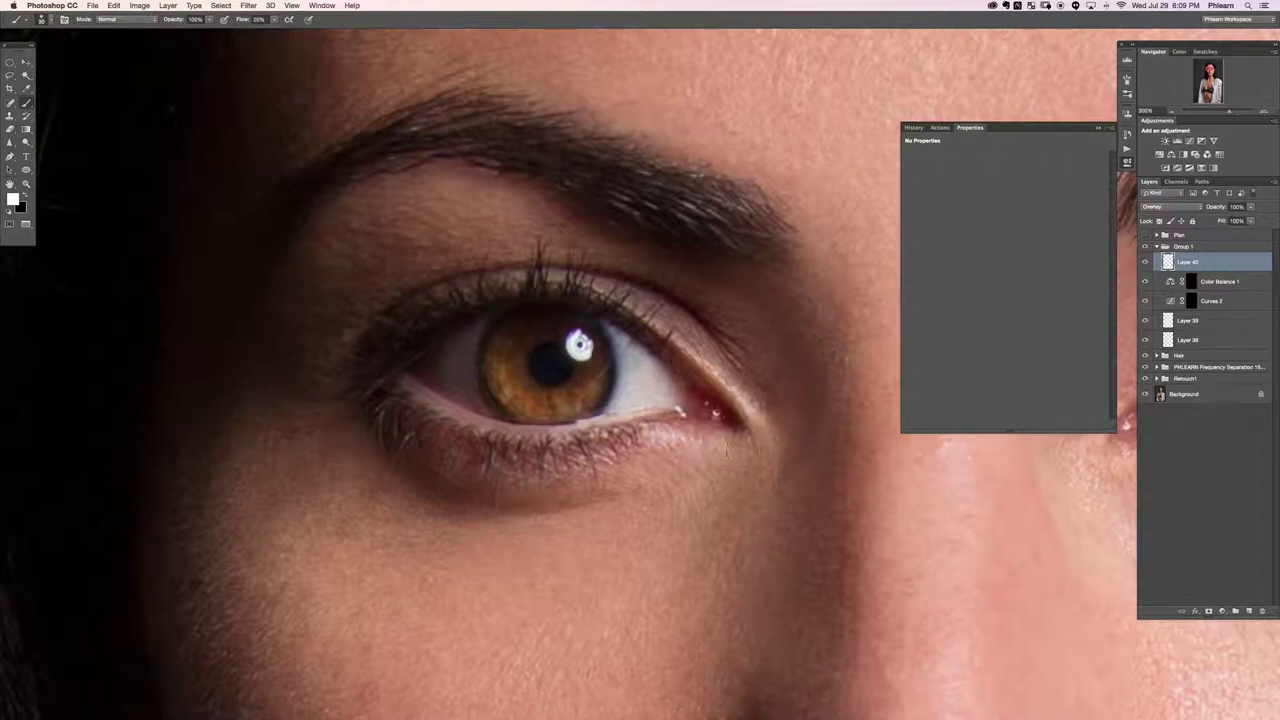
pyautogui.moveTo(534, 437); pyautogui.dragTo(526, 437)
# Paint black on the Overlay layer over the lower and upper lash lines of the left-hand eye.
pyautogui.press('x')
pyautogui.moveTo(386, 414)
pyautogui.mouseDown()
pyautogui.moveTo(406, 409)
pyautogui.moveTo(450, 436)
pyautogui.moveTo(561, 441)
pyautogui.mouseUp()
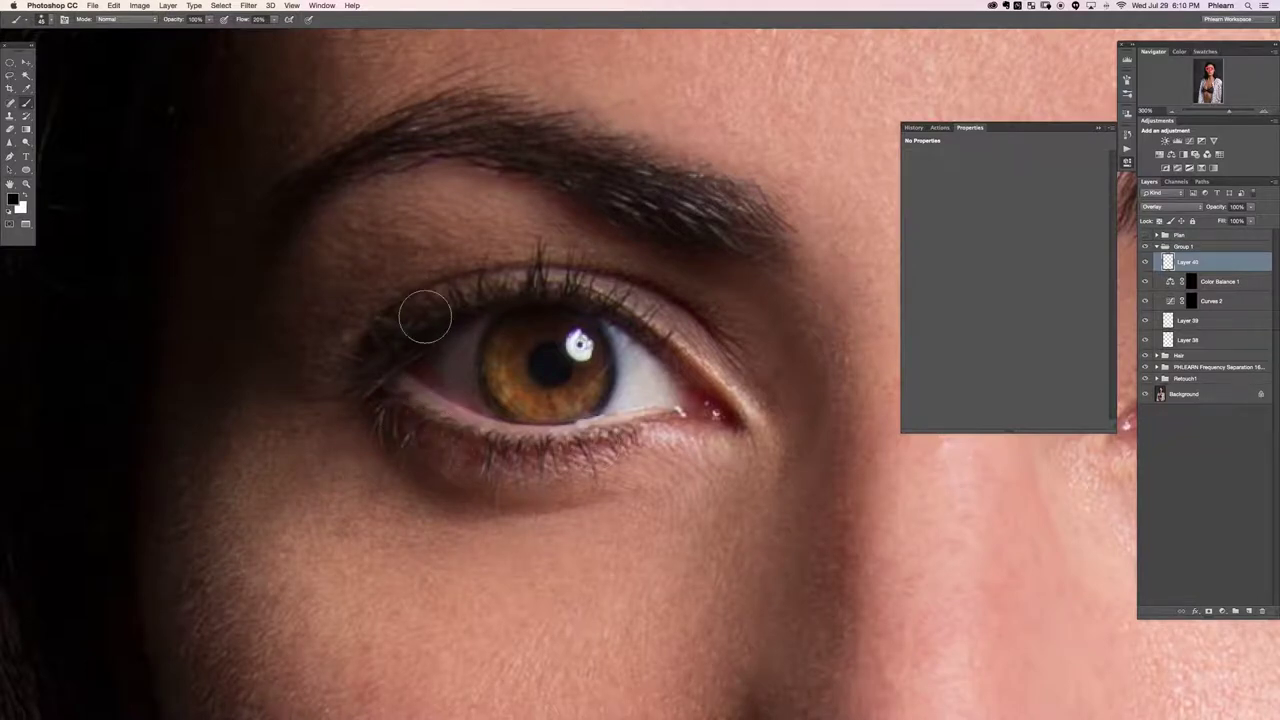
pyautogui.moveTo(512, 288)
pyautogui.mouseDown()
pyautogui.moveTo(530, 280)
pyautogui.moveTo(595, 305)
pyautogui.moveTo(703, 386)
pyautogui.mouseUp()
pyautogui.press('super+minus')
pyautogui.press('super+minus')
pyautogui.press('super+minus')
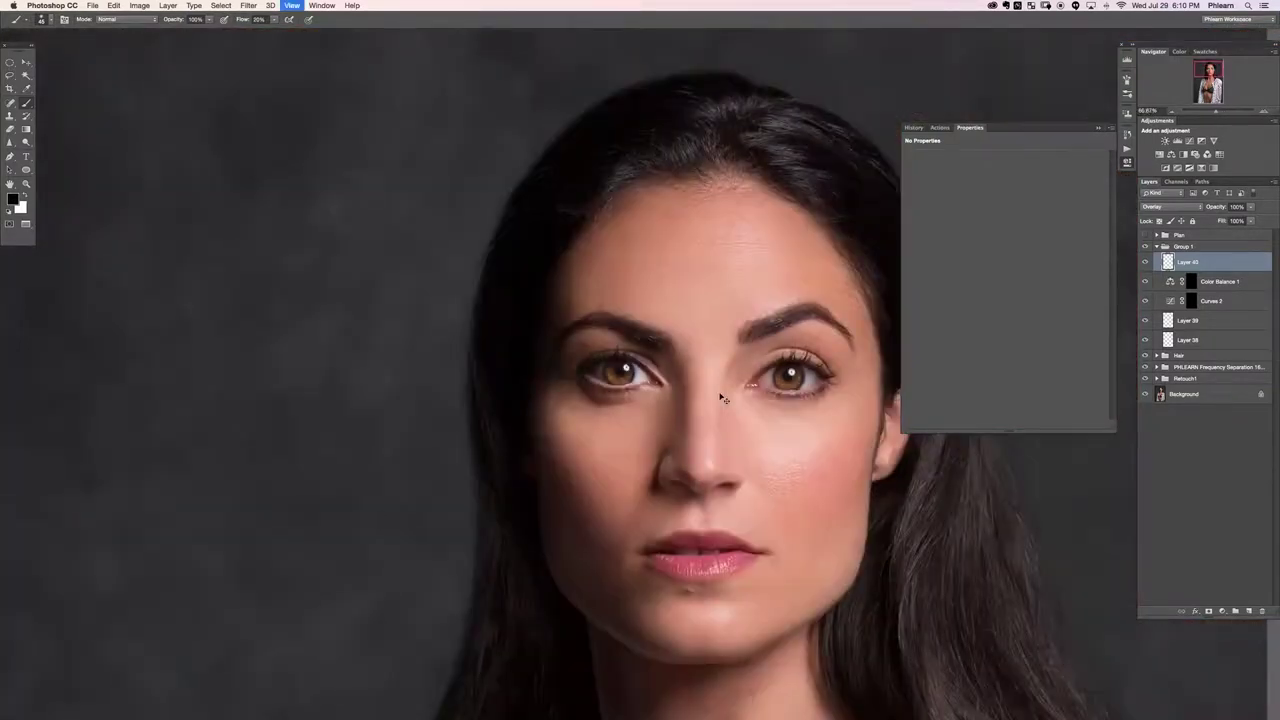
# Paint black along the inner lid crease of the right-hand eye and white around its inner corner.
pyautogui.press('super+plus')
pyautogui.hscroll(5, 690, 385)
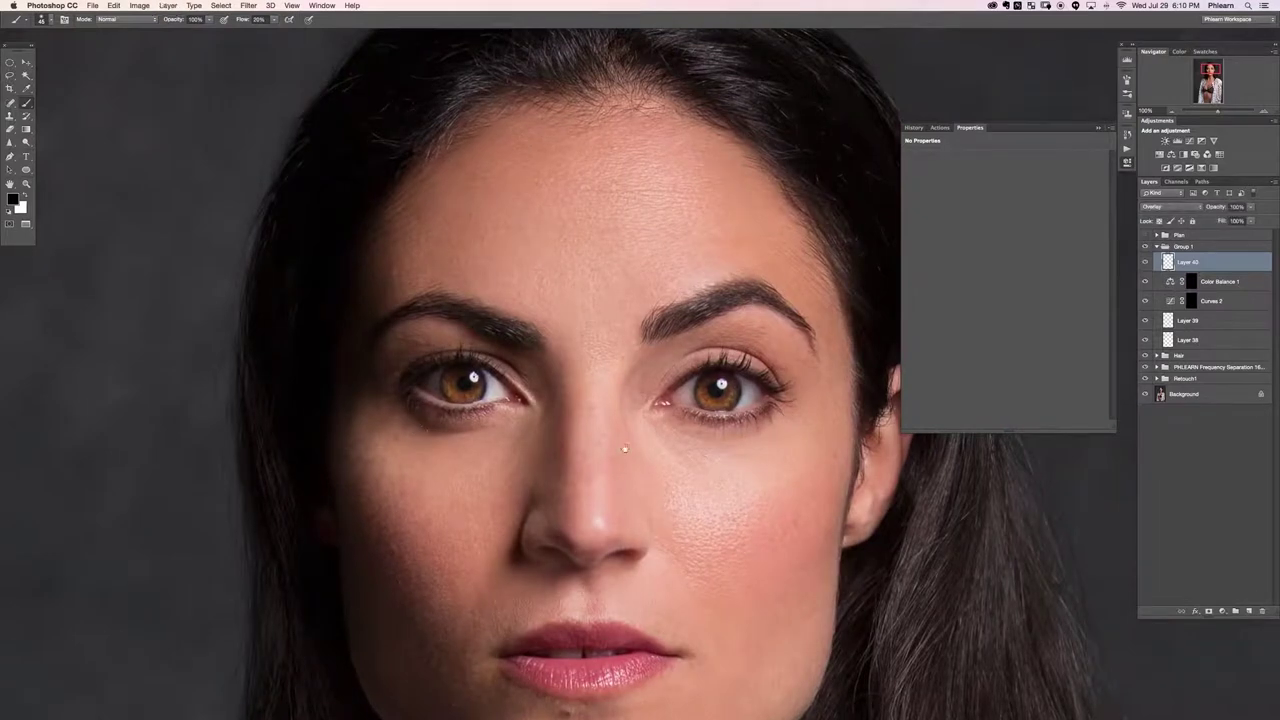
pyautogui.hscroll(3, 422, 428)
pyautogui.press('x')
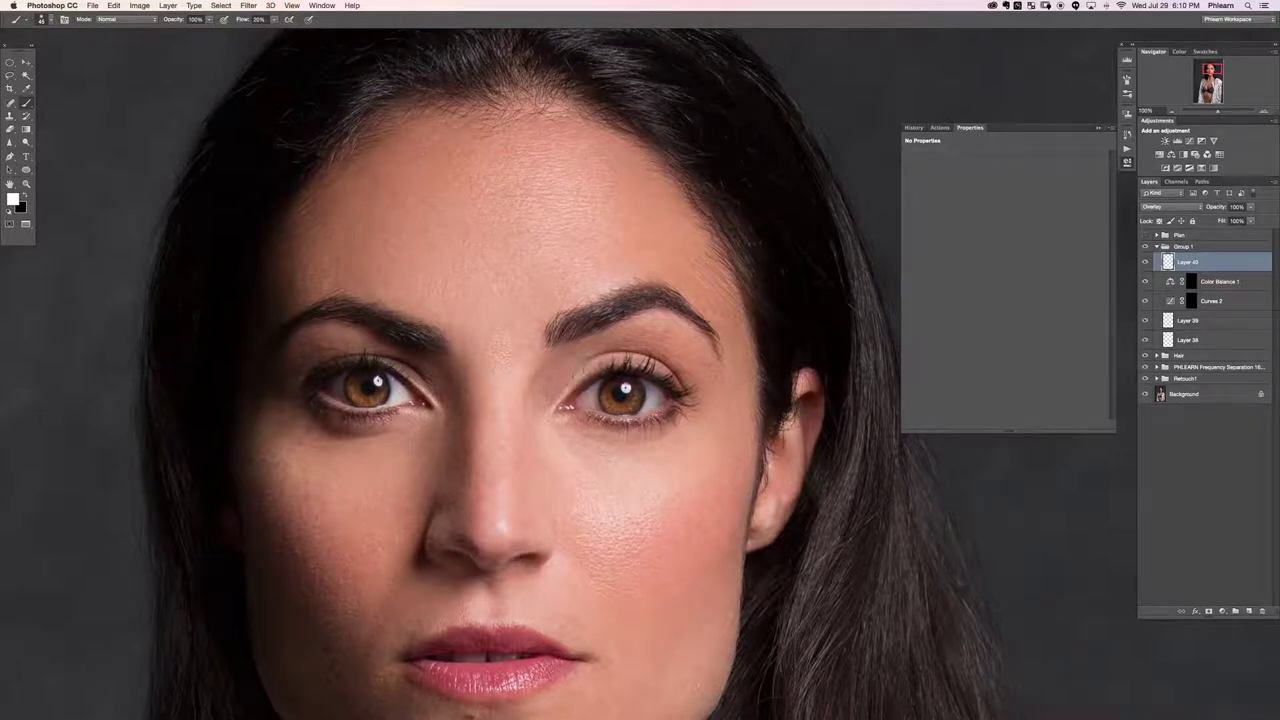
pyautogui.press('x')
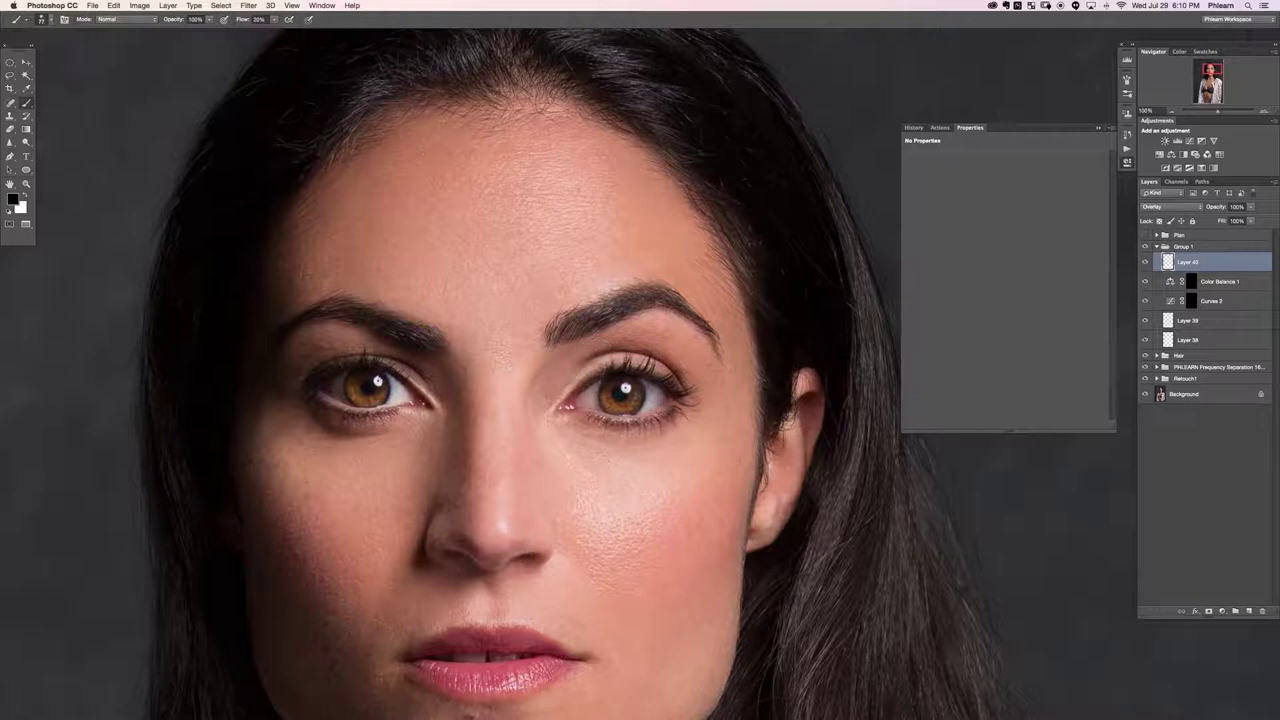
pyautogui.moveTo(578, 384); pyautogui.dragTo(564, 392)
pyautogui.press('x')
pyautogui.moveTo(569, 415); pyautogui.dragTo(561, 415)
pyautogui.press(']')
pyautogui.press(']')
pyautogui.scroll(5, 508, 377)
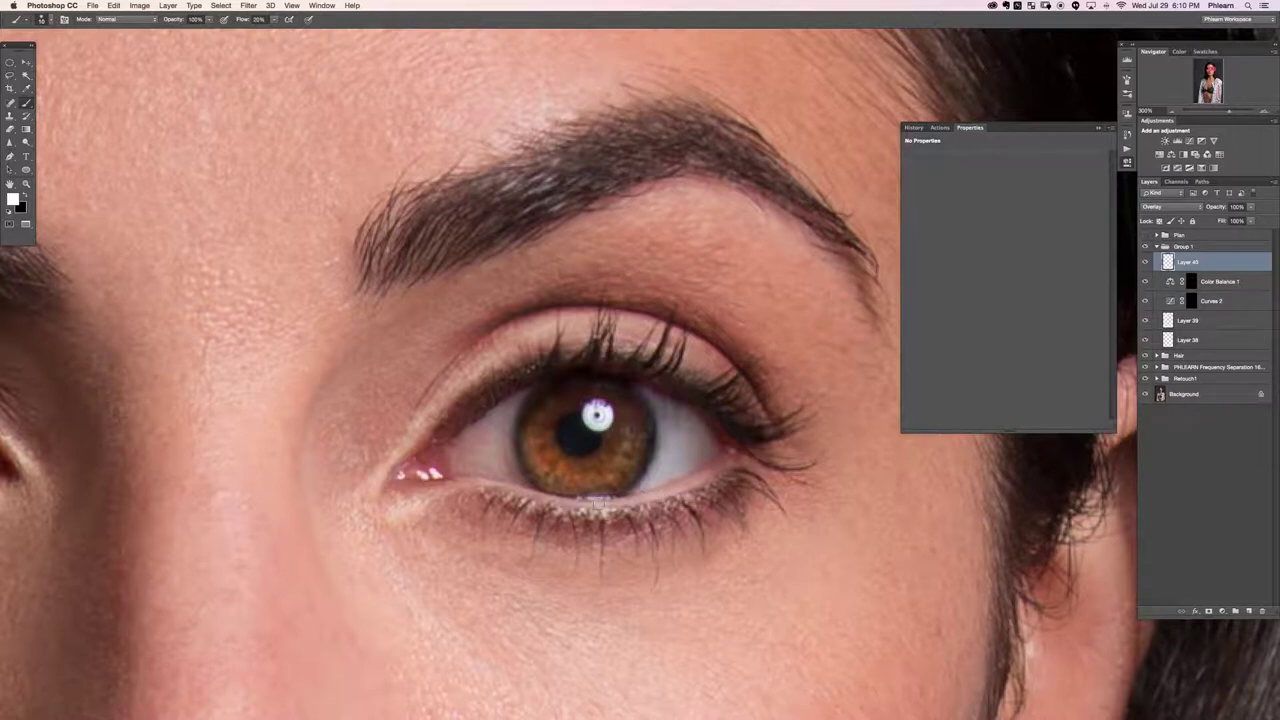
# Paint black on the Overlay layer over the lower and upper lashes of the right-hand eye.
pyautogui.press('x')
pyautogui.moveTo(600, 522); pyautogui.dragTo(630, 528)
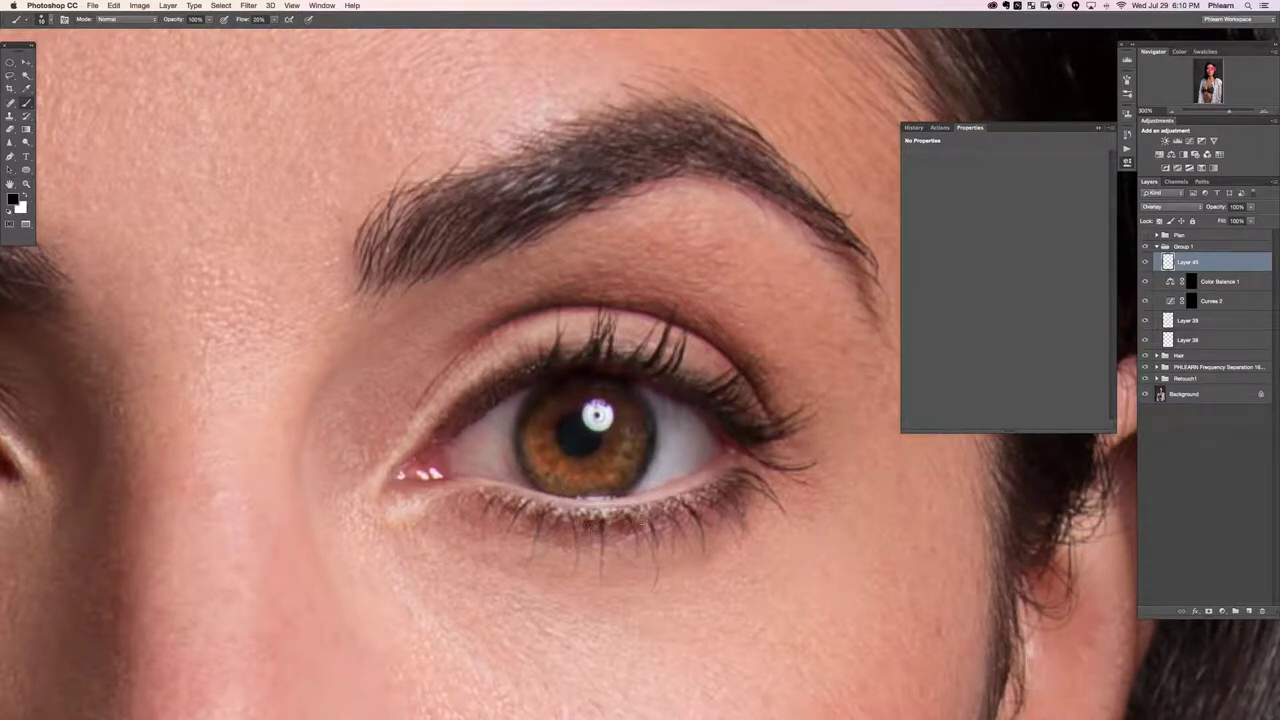
pyautogui.moveTo(734, 498); pyautogui.dragTo(748, 498)
pyautogui.moveTo(598, 352)
pyautogui.mouseDown()
pyautogui.moveTo(738, 410)
pyautogui.moveTo(703, 376)
pyautogui.moveTo(783, 446)
pyautogui.mouseUp()
pyautogui.press('super+minus')
pyautogui.press('super+minus')
pyautogui.press('super+minus')
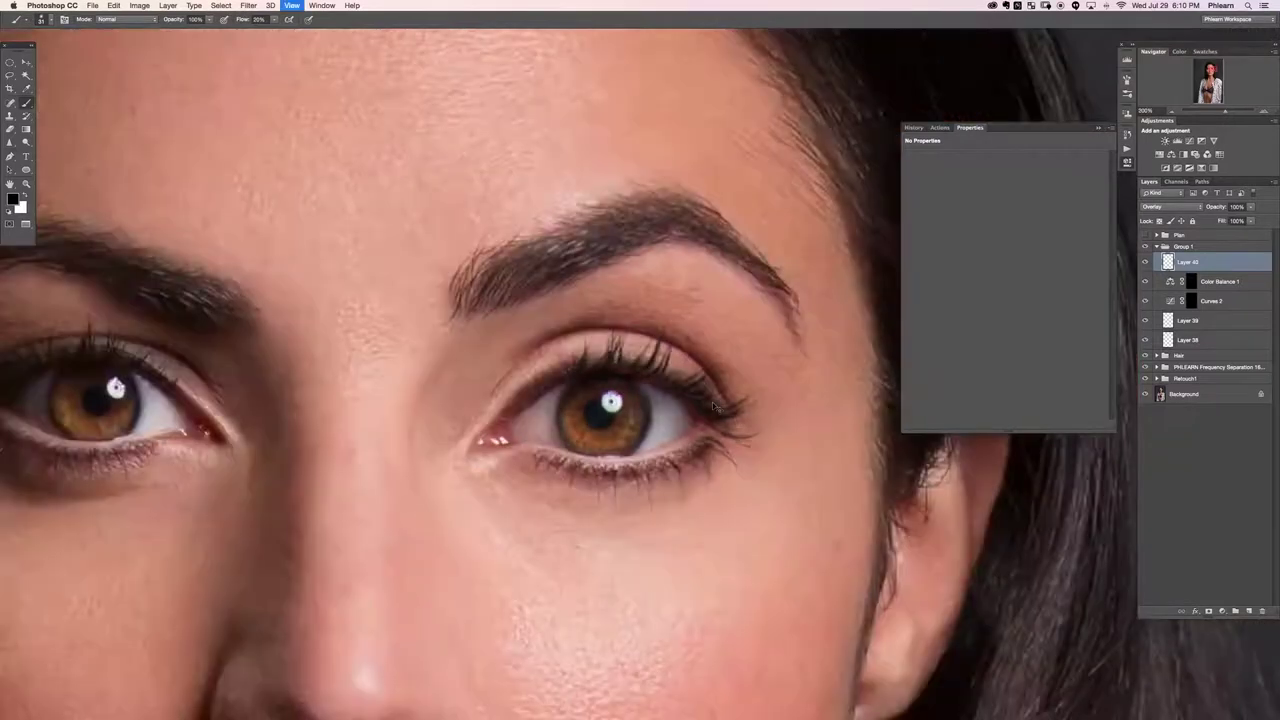
# Erase some of the Overlay shading beside the inner corner of the right-hand eye at 60% flow.
pyautogui.press('super+plus')
pyautogui.press('e')
pyautogui.moveTo(513, 357); pyautogui.dragTo(551, 346)
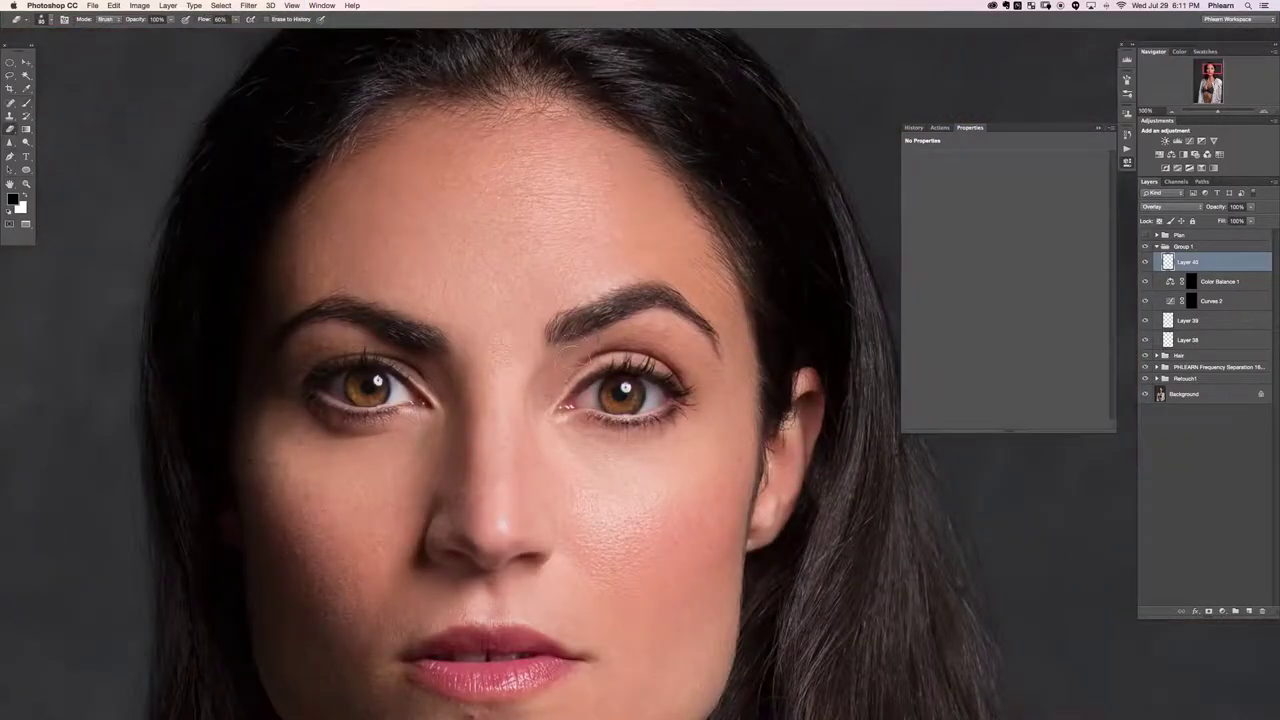
# Compare the whole face with and without the Overlay dodge-and-burn layer.
pyautogui.press('b')
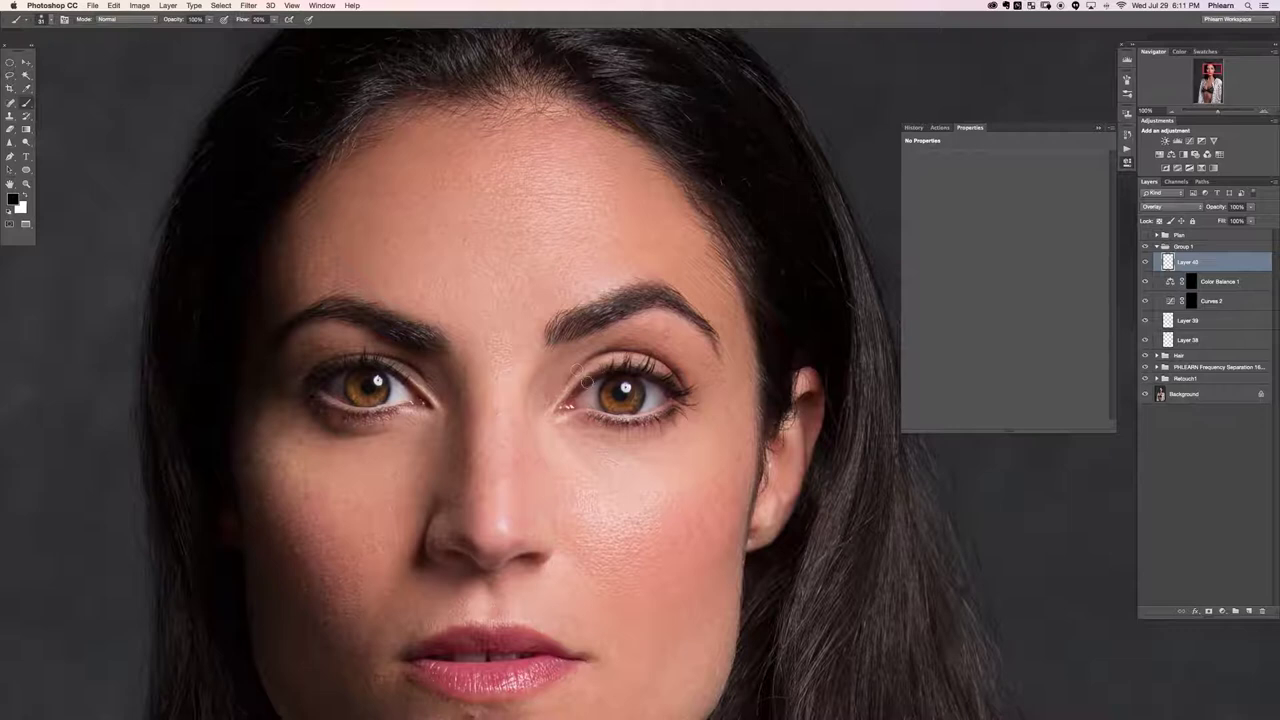
pyautogui.press('e')
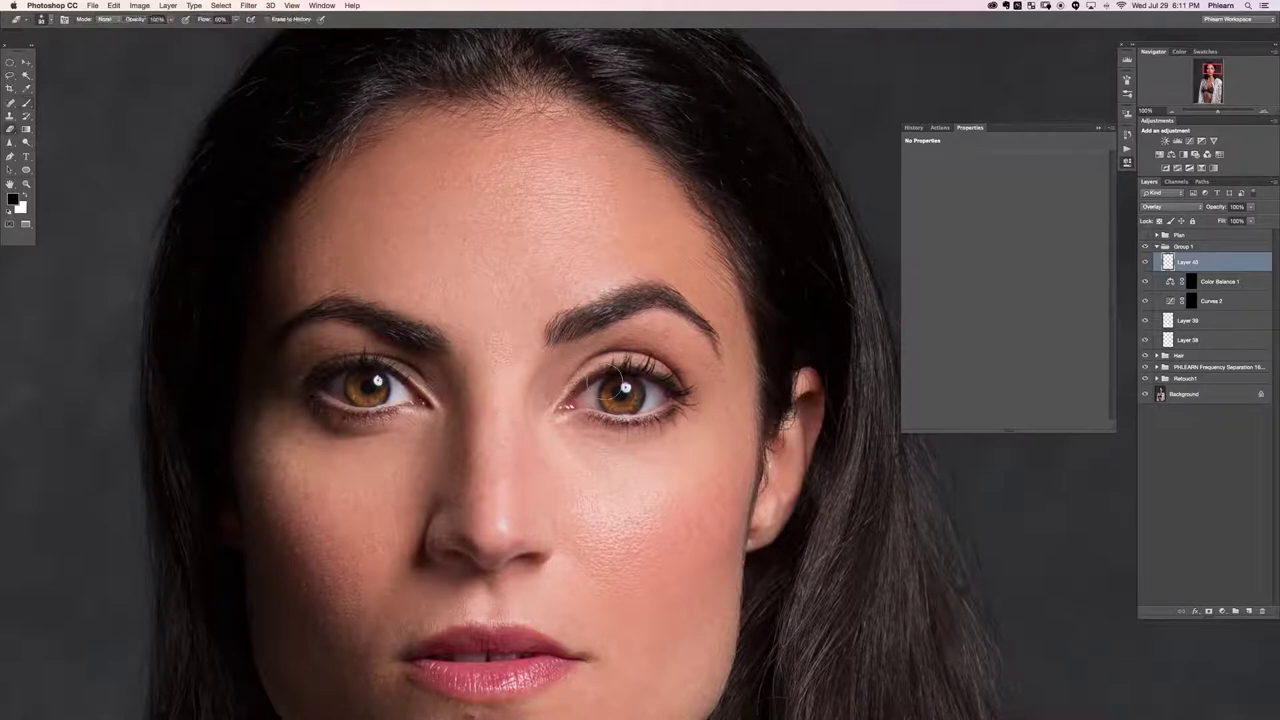
pyautogui.scroll(-2, 600, 420)
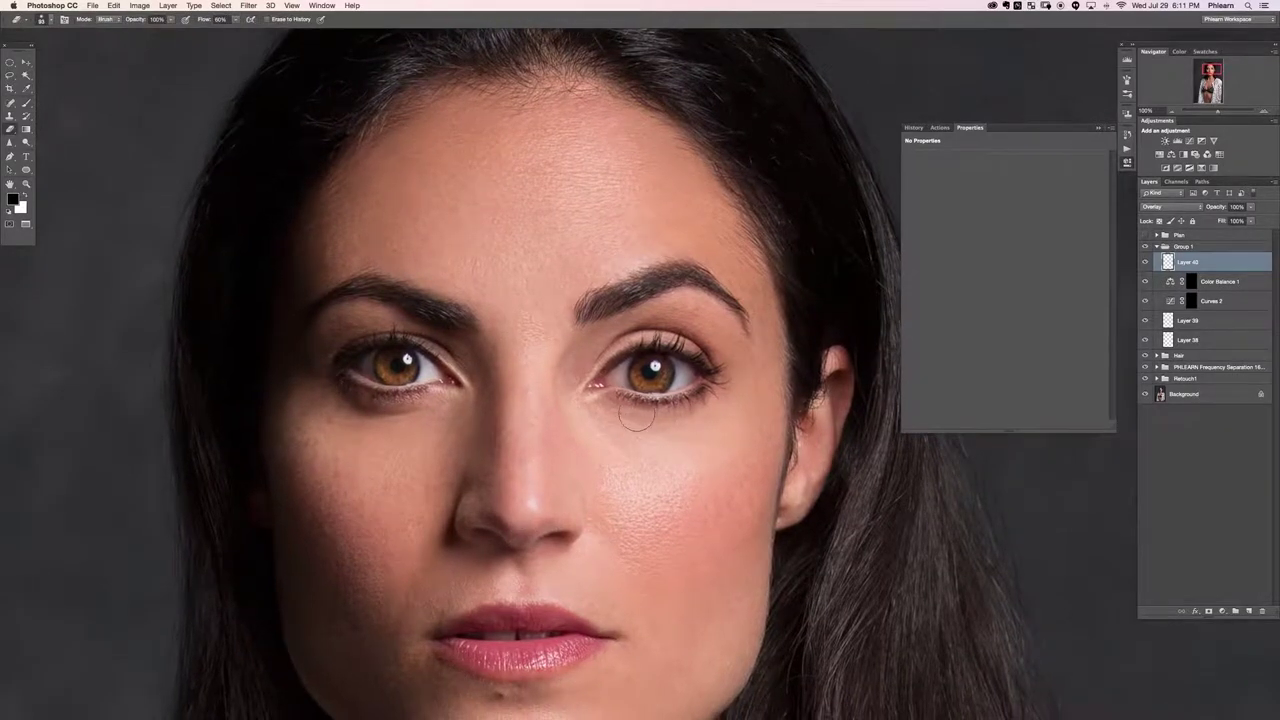
pyautogui.press('super+minus')
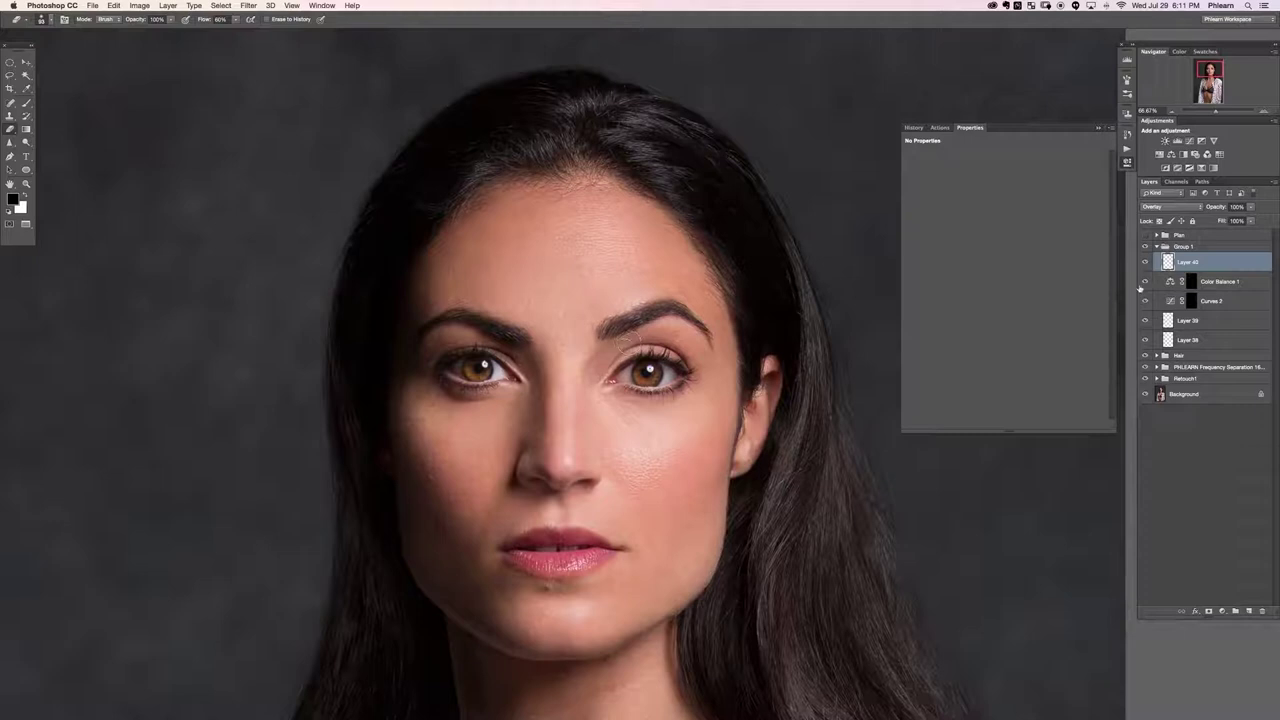
pyautogui.click(1145, 263)
pyautogui.click(1145, 264)
pyautogui.click(1145, 265)
pyautogui.click(1141, 270)
pyautogui.click(1145, 268)
pyautogui.click(1145, 268)
pyautogui.click(1145, 268)
pyautogui.click(1145, 267)
# Add a new layer and set up a fine brush at 80% flow with a dark colour sampled from the right-hand eye's upper lashes.
pyautogui.press('super+alt+shift+n')
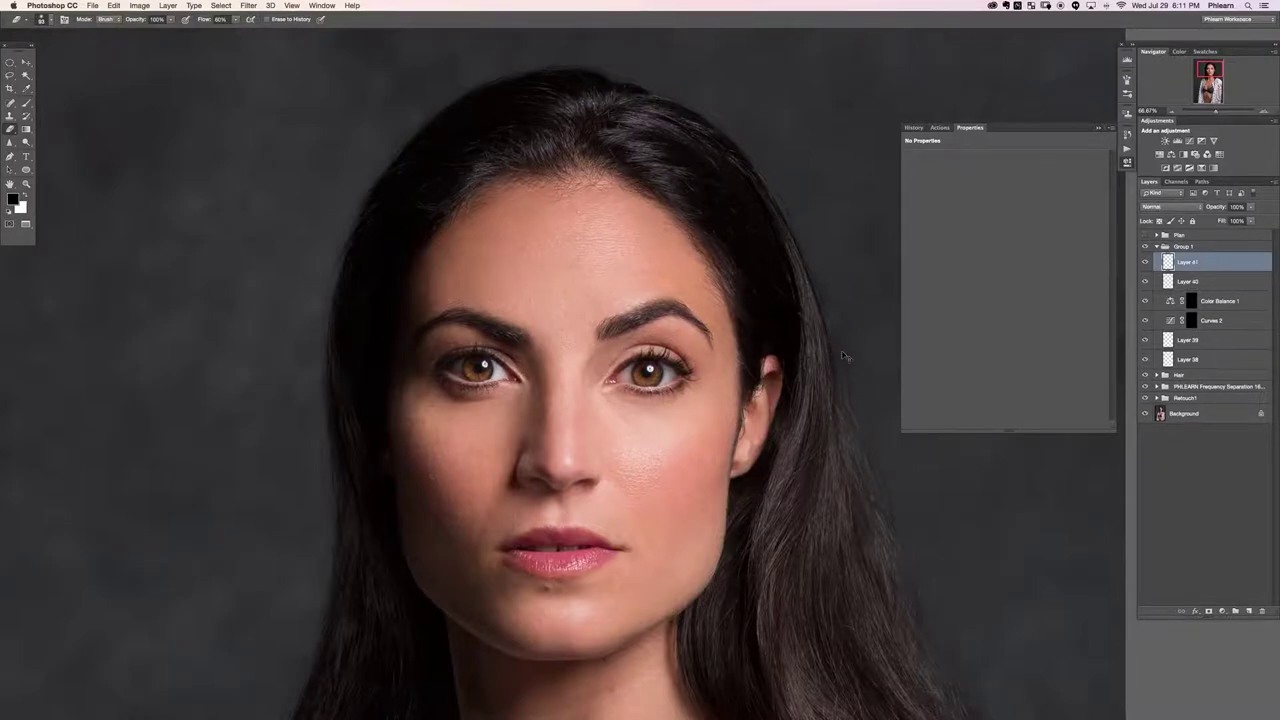
pyautogui.press('super+equal')
pyautogui.press('super+equal')
pyautogui.press('super+equal')
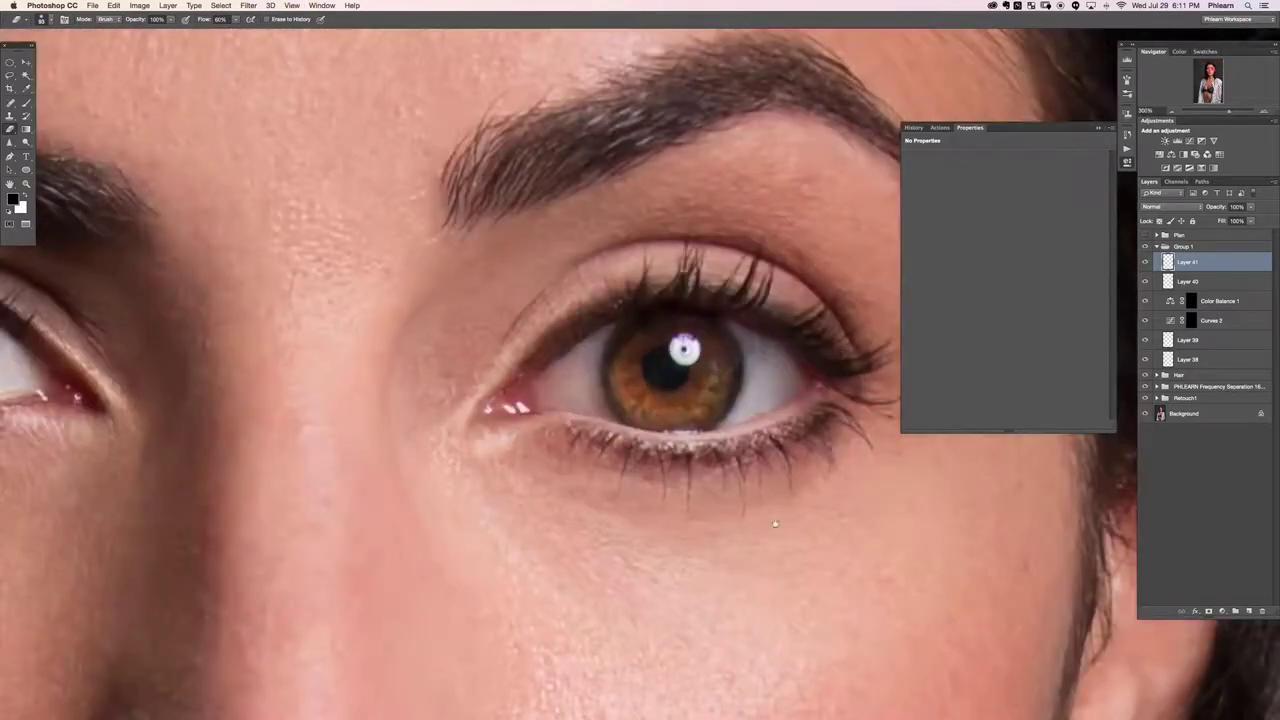
pyautogui.moveTo(740, 340); pyautogui.dragTo(589, 413)
pyautogui.press('b')
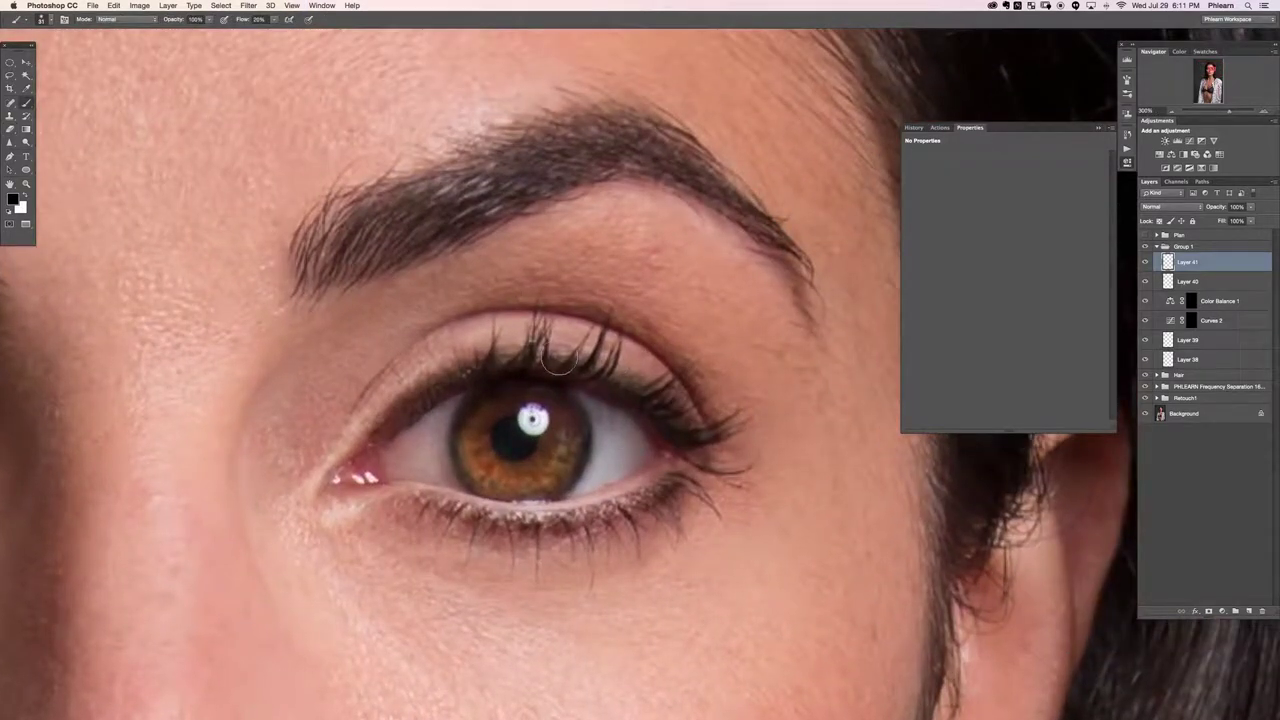
pyautogui.press('x')
pyautogui.press('x')
pyautogui.moveTo(658, 320); pyautogui.dragTo(659, 330)
pyautogui.moveTo(651, 375); pyautogui.dragTo(651, 401)
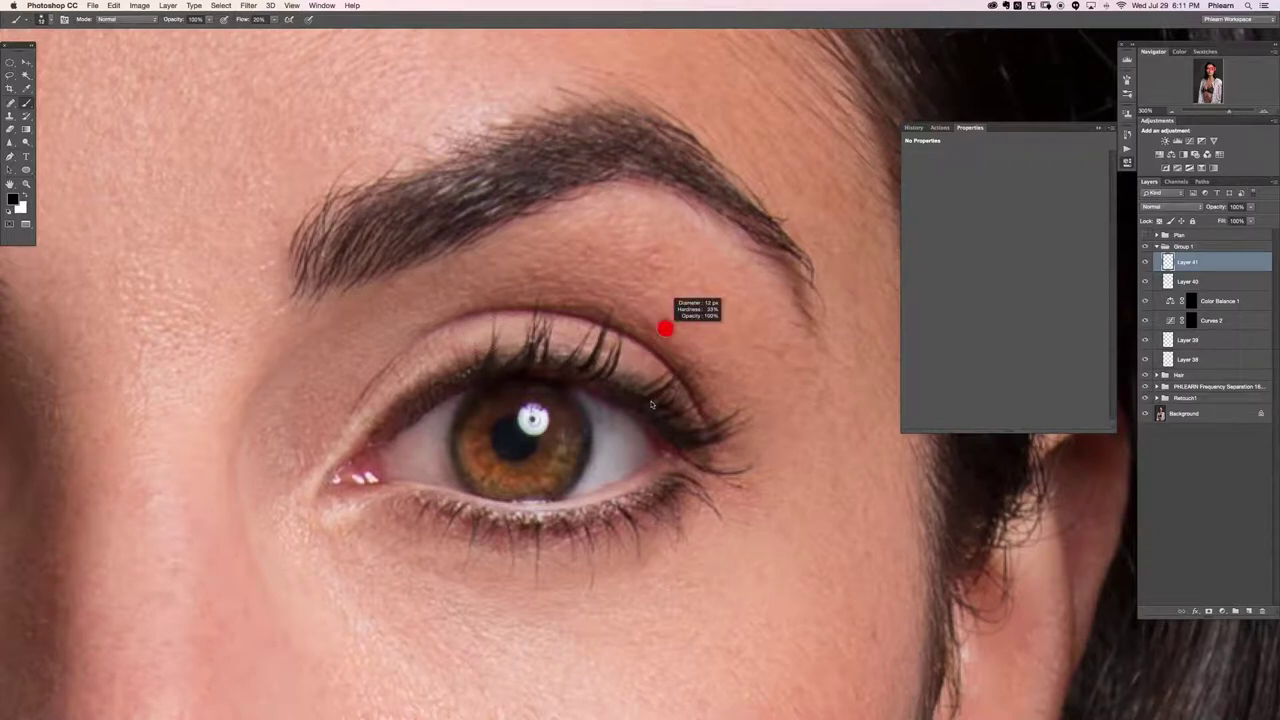
pyautogui.rightClick(576, 204)
pyautogui.moveTo(677, 237); pyautogui.dragTo(681, 239)
pyautogui.press('Return')
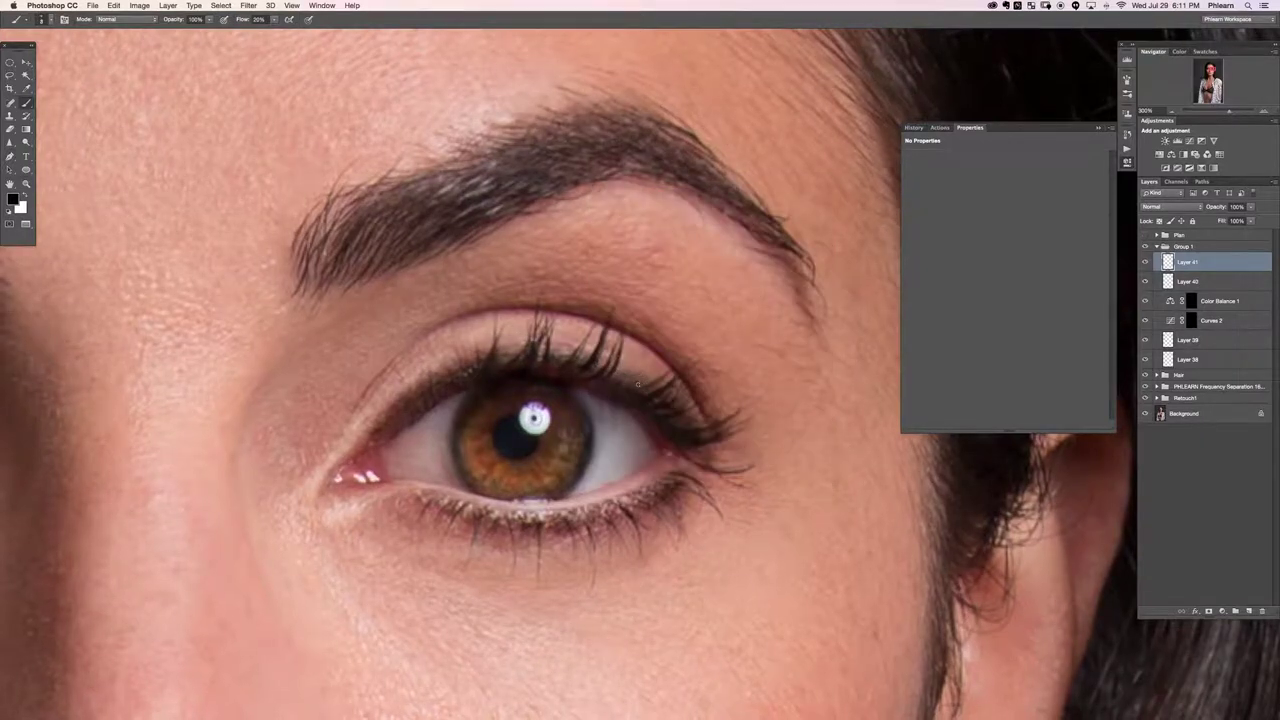
pyautogui.keyDown('alt'); pyautogui.click(639, 399); pyautogui.keyUp('alt')
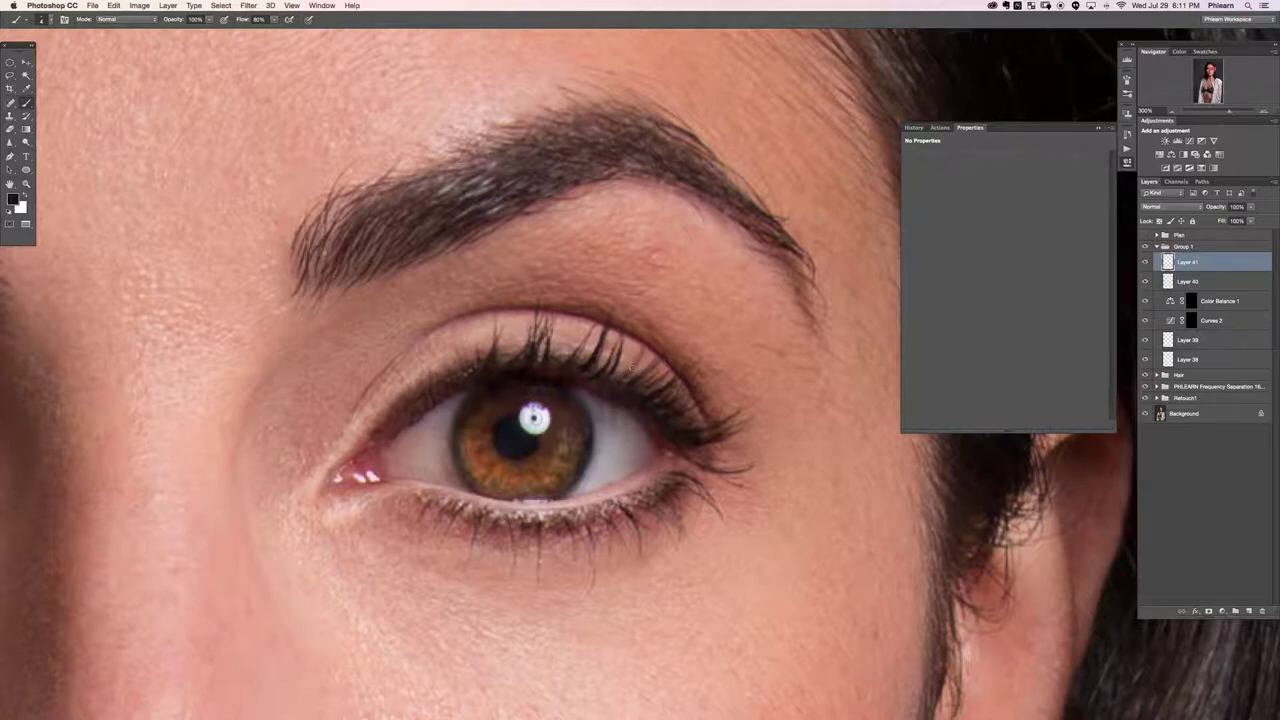
# Paint individual thin dark lashes along the upper lid of the right-hand eye, undoing misplaced strokes.
pyautogui.rightClick(599, 307)
pyautogui.click(691, 341)
pyautogui.press('Return')
pyautogui.moveTo(642, 390); pyautogui.dragTo(666, 350)
pyautogui.moveTo(592, 366)
pyautogui.mouseDown()
pyautogui.moveTo(616, 334)
pyautogui.moveTo(609, 345)
pyautogui.moveTo(601, 320)
pyautogui.mouseUp()
pyautogui.moveTo(558, 366); pyautogui.dragTo(578, 319)
pyautogui.moveTo(551, 361)
pyautogui.mouseDown()
pyautogui.moveTo(571, 326)
pyautogui.moveTo(515, 321)
pyautogui.moveTo(511, 346)
pyautogui.moveTo(518, 322)
pyautogui.moveTo(502, 326)
pyautogui.mouseUp()
pyautogui.press('alt+super+z')
pyautogui.press('alt+super+z')
pyautogui.press('alt+super+z')
pyautogui.press('alt+super+z')
pyautogui.press('e')
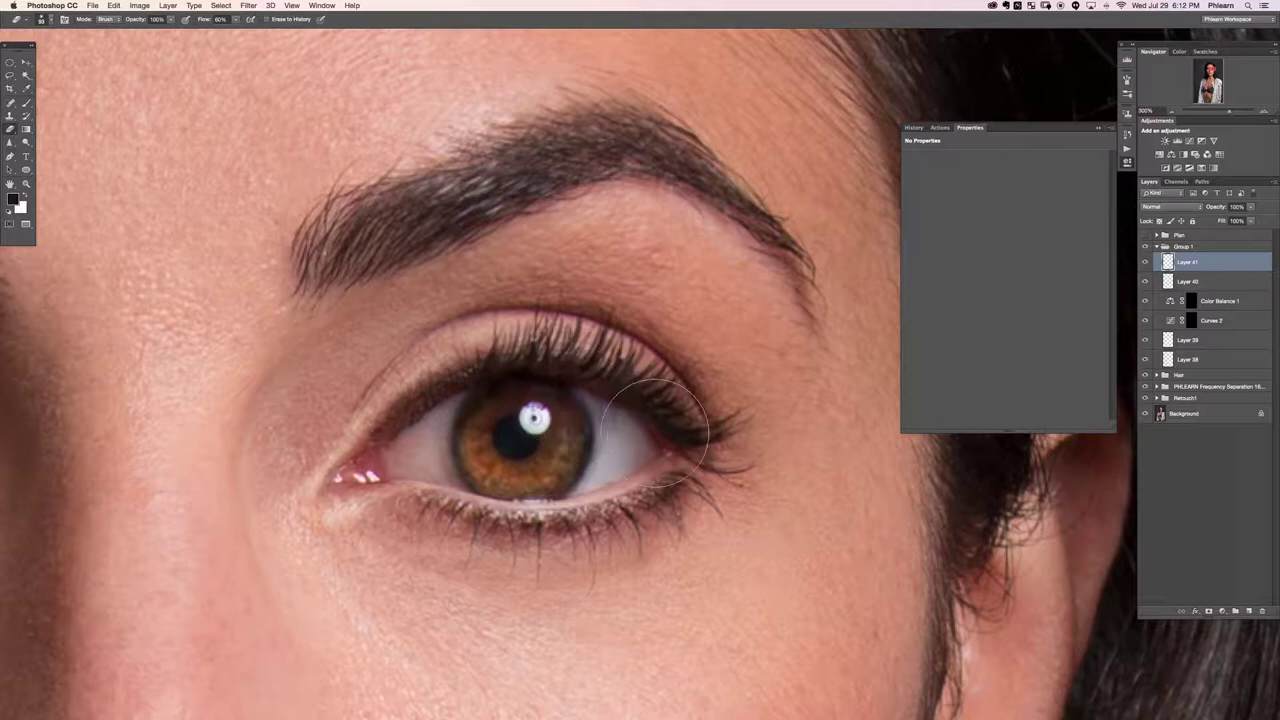
pyautogui.press('b')
# Paint thin dark lashes along the outer half of the right-hand eye's lower lid, undoing misplaced strokes.
pyautogui.moveTo(681, 478); pyautogui.dragTo(685, 505)
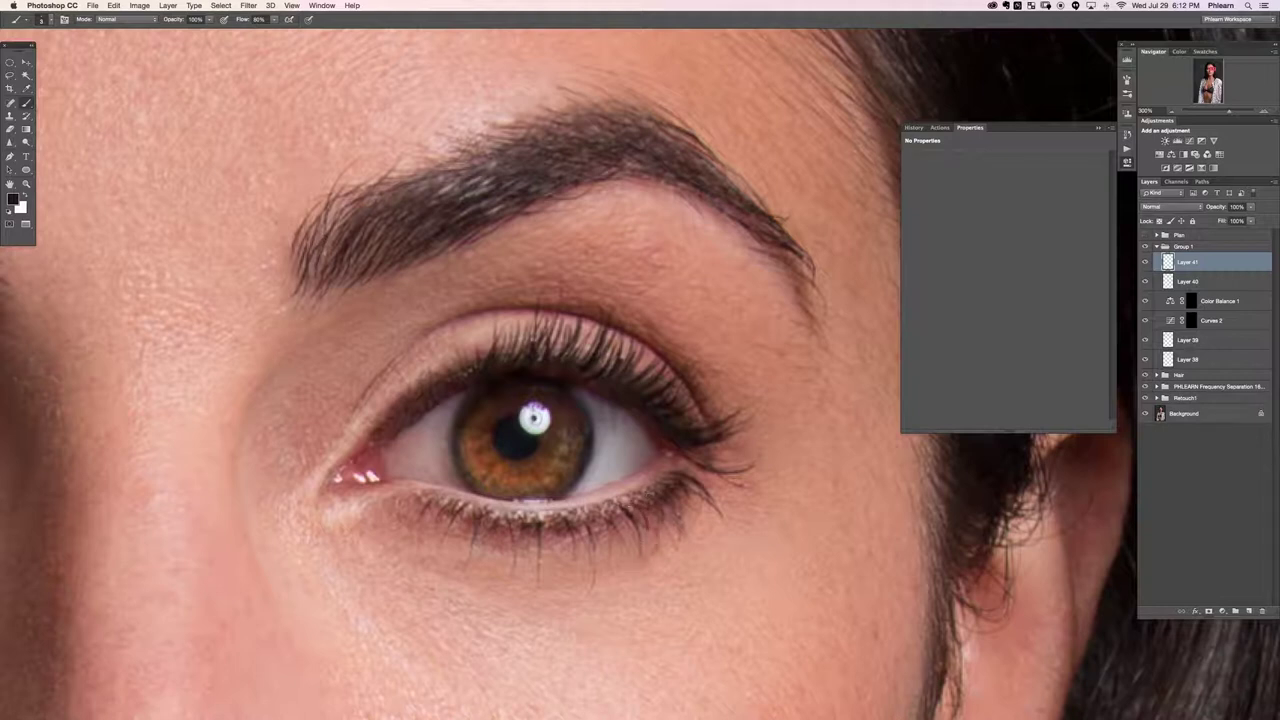
pyautogui.moveTo(630, 503); pyautogui.dragTo(644, 536)
pyautogui.press('super+z')
pyautogui.moveTo(612, 512); pyautogui.dragTo(625, 551)
pyautogui.press('super+z')
pyautogui.moveTo(598, 517)
pyautogui.mouseDown()
pyautogui.moveTo(604, 551)
pyautogui.moveTo(578, 555)
pyautogui.mouseUp()
pyautogui.press('super+z')
pyautogui.press('super+z')
pyautogui.press('e')
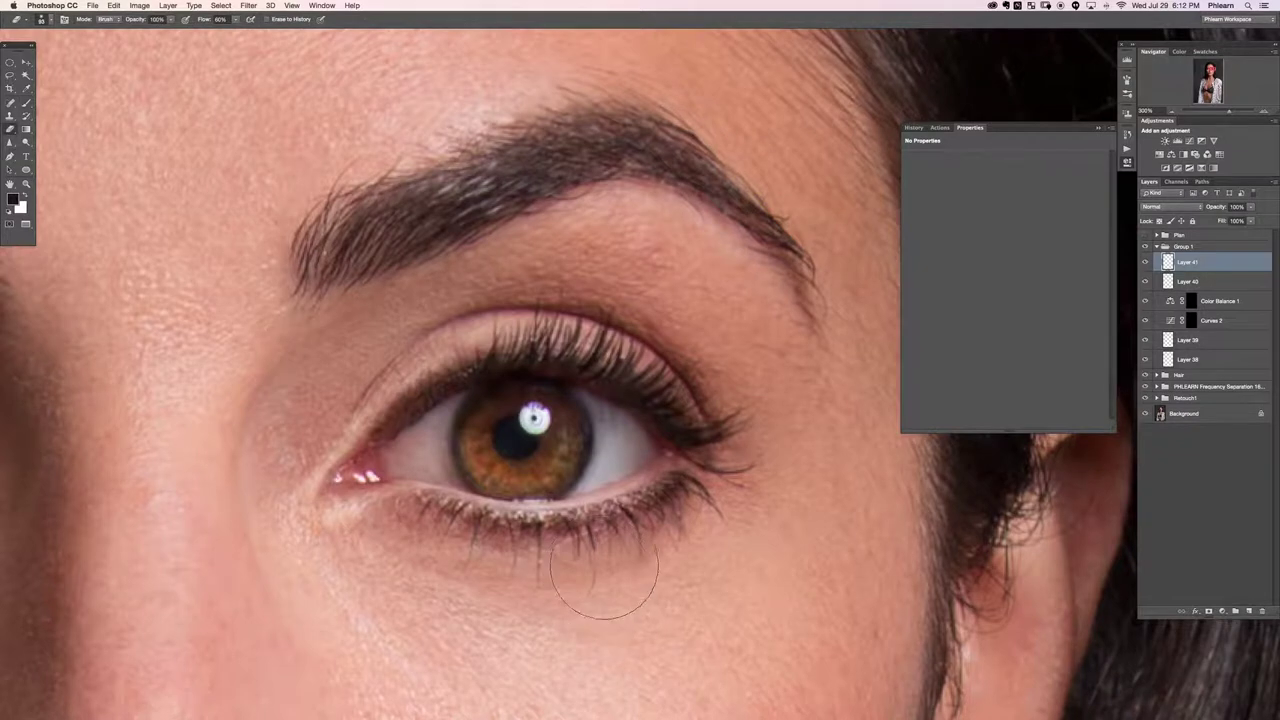
# Paint a few lower lashes below the iris and extend the outer-corner lashes of the right-hand eye.
pyautogui.press('b')
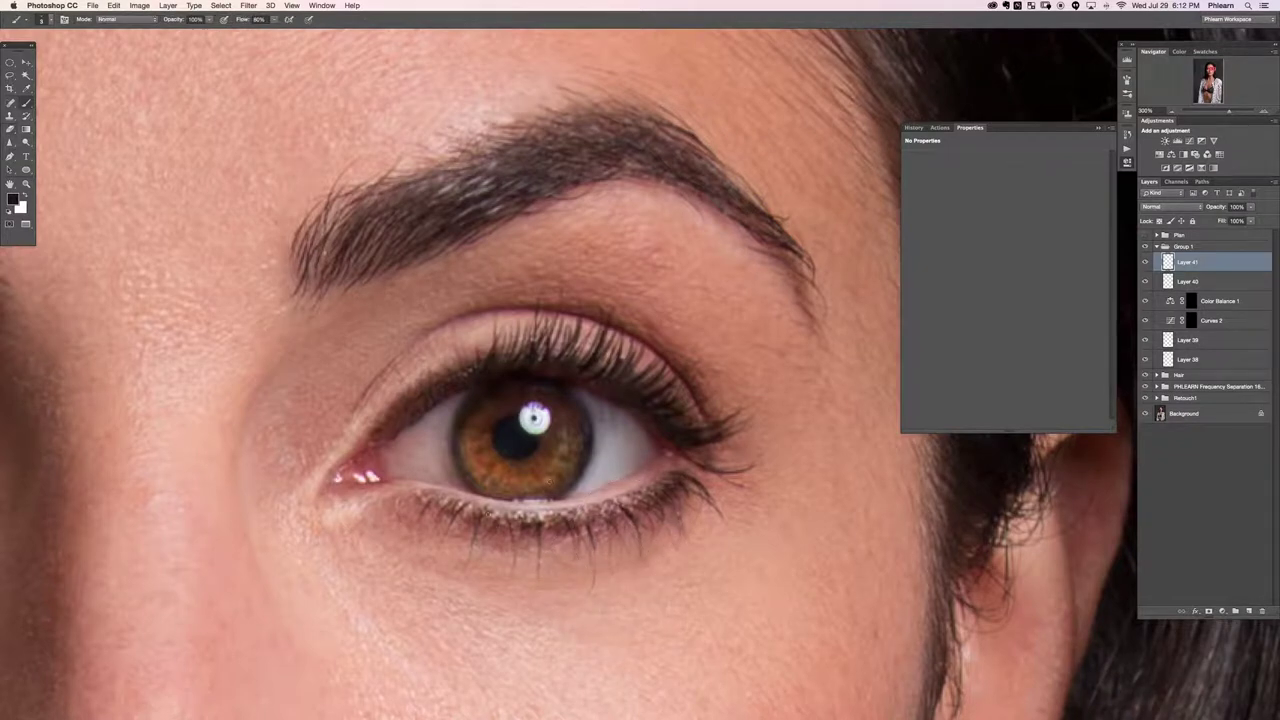
pyautogui.moveTo(484, 515)
pyautogui.mouseDown()
pyautogui.moveTo(491, 536)
pyautogui.moveTo(472, 524)
pyautogui.mouseUp()
pyautogui.moveTo(565, 529); pyautogui.dragTo(555, 561)
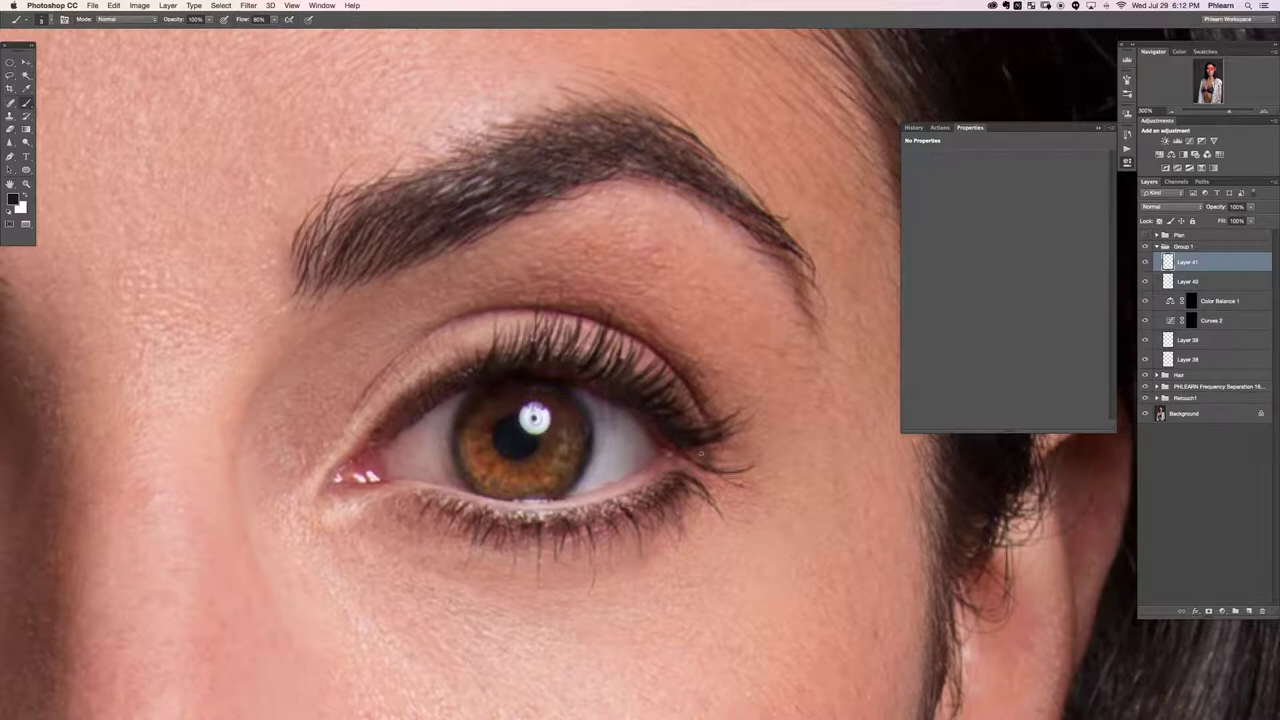
pyautogui.moveTo(689, 456)
pyautogui.mouseDown()
pyautogui.moveTo(746, 450)
pyautogui.moveTo(735, 463)
pyautogui.moveTo(765, 450)
pyautogui.moveTo(757, 412)
pyautogui.mouseUp()
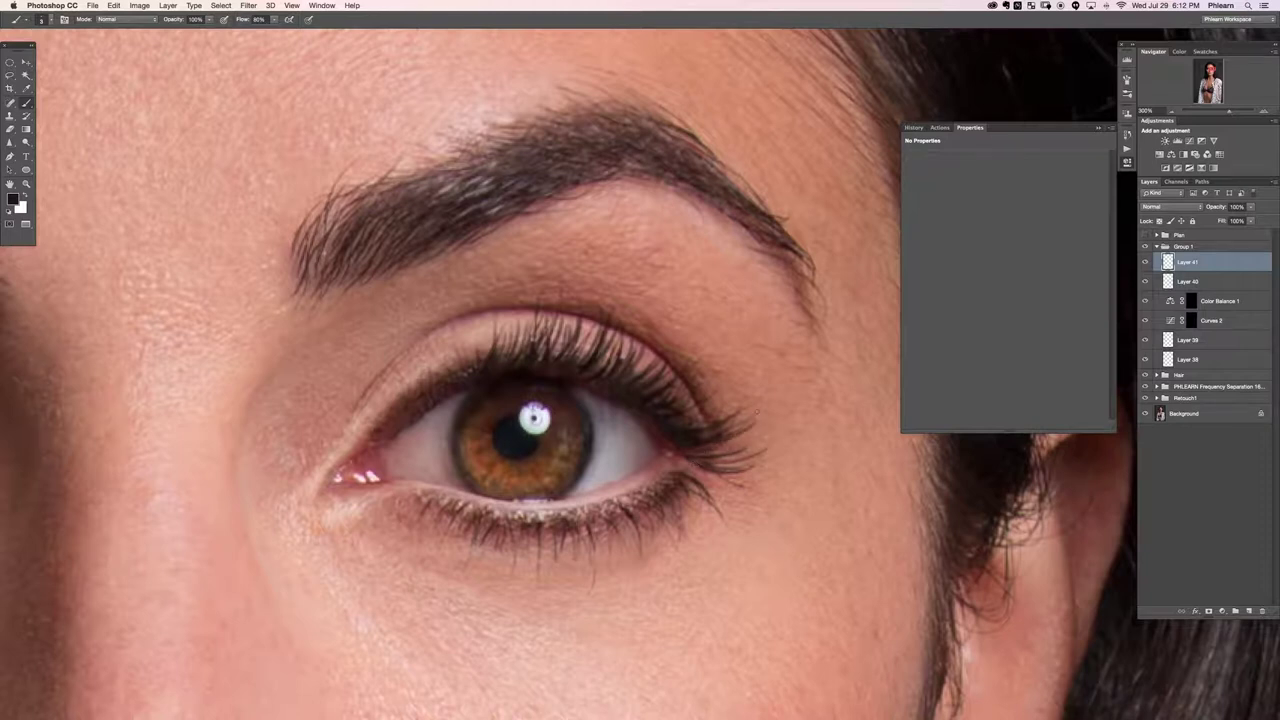
# Compare the face with and without the painted lash layer.
pyautogui.press('super+minus')
pyautogui.press('super+minus')
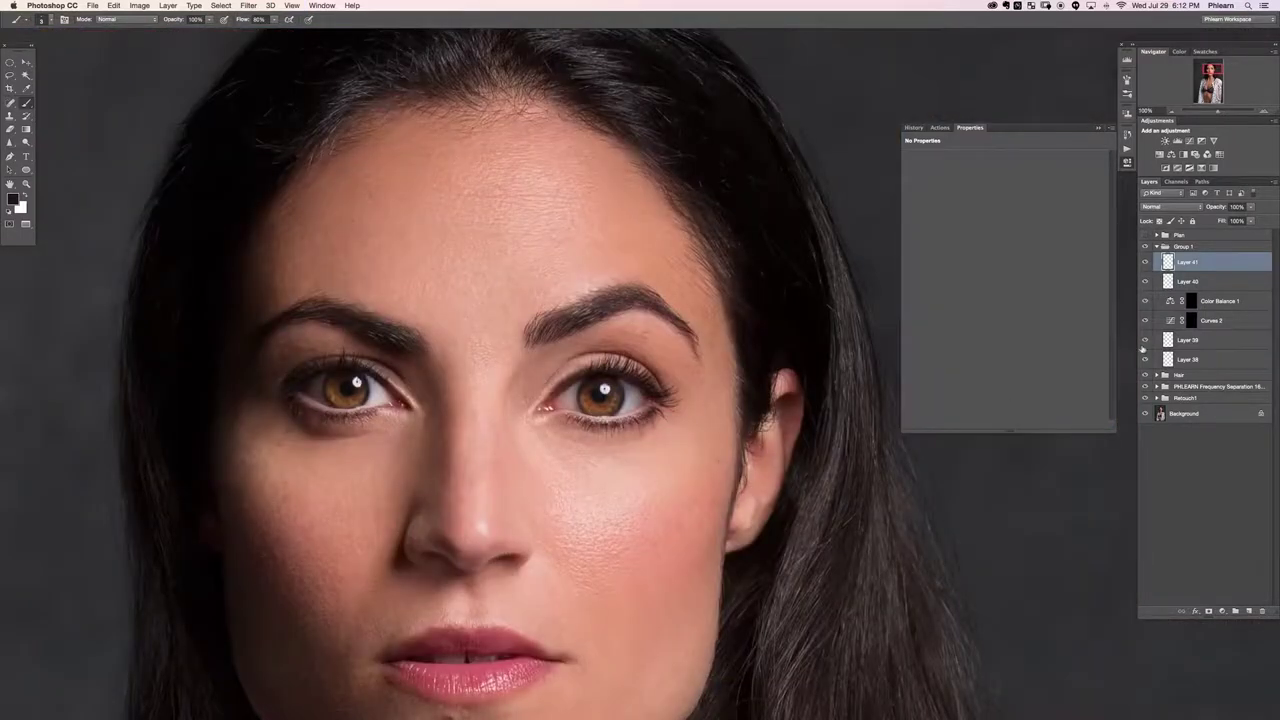
pyautogui.click(1146, 262)
pyautogui.click(1146, 262)
pyautogui.click(1146, 262)
pyautogui.click(1146, 262)
# Partly erase the painted upper lashes near the outer side of the right-hand eye at 60% flow and try a fresh lash stroke there.
pyautogui.press('e')
pyautogui.moveTo(634, 372); pyautogui.dragTo(652, 369)
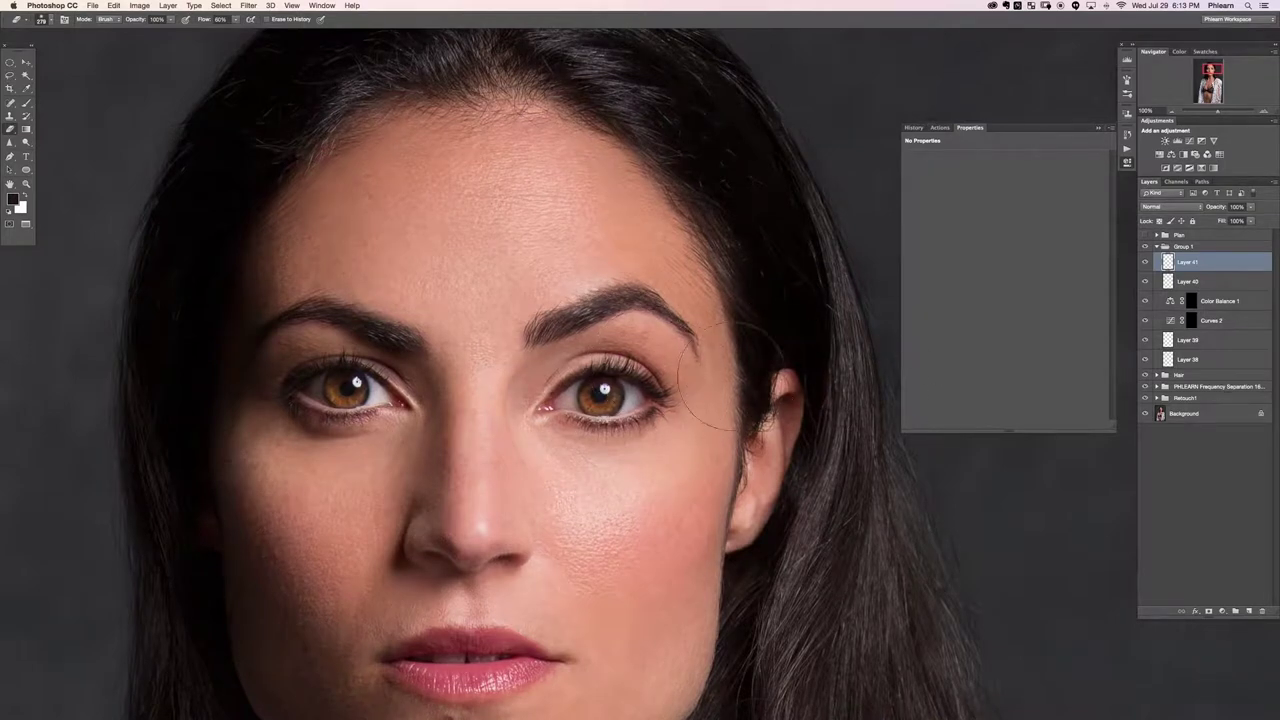
pyautogui.scroll(5, 621, 361)
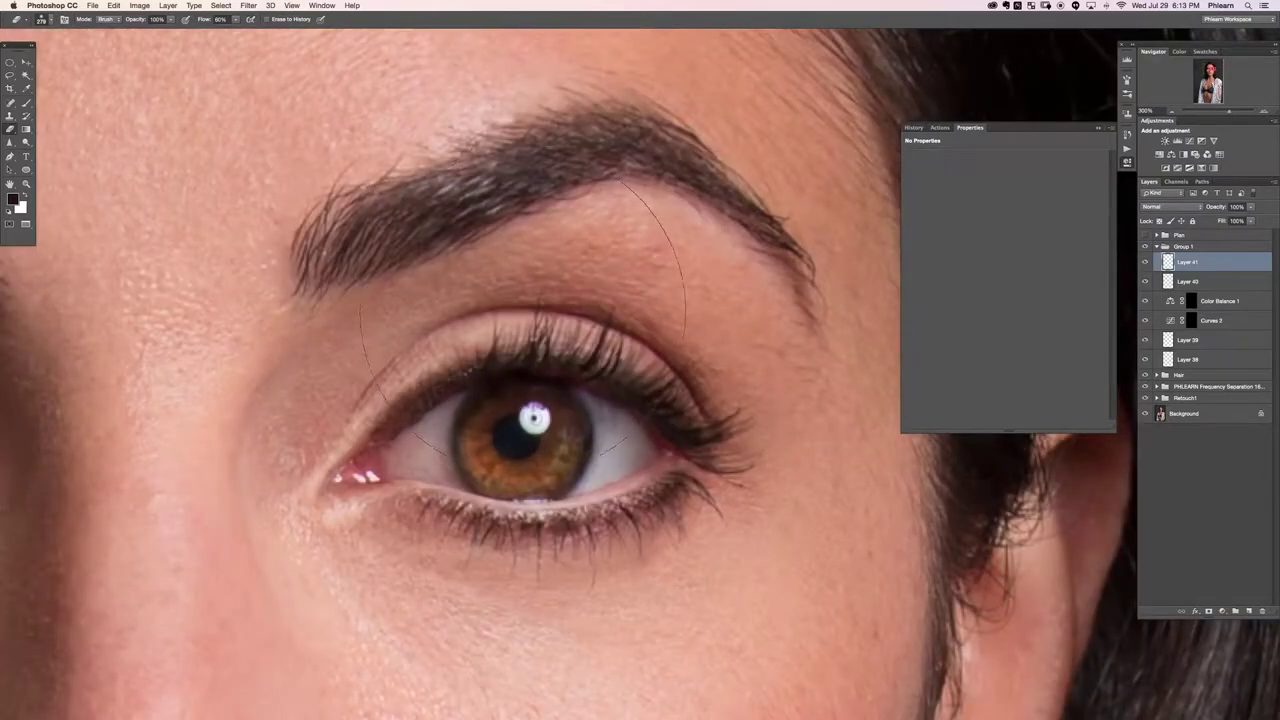
pyautogui.moveTo(683, 371); pyautogui.dragTo(643, 371)
pyautogui.press('b')
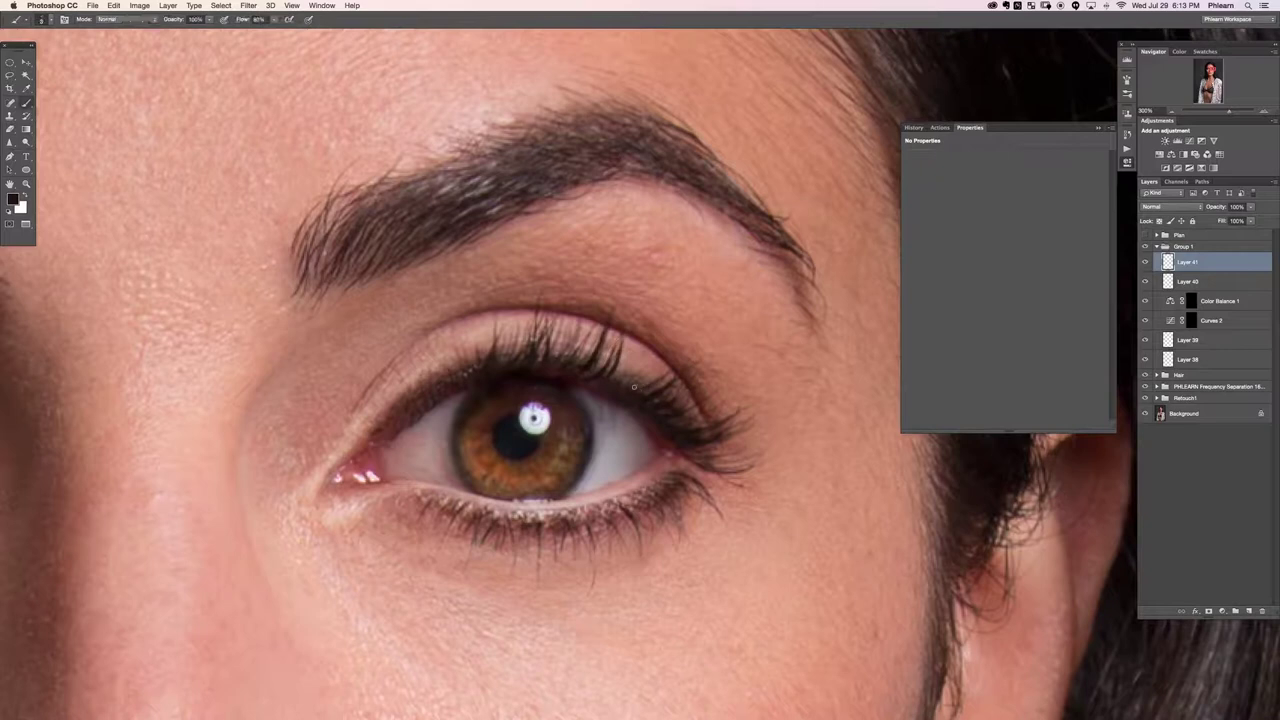
pyautogui.moveTo(642, 376)
pyautogui.mouseDown()
pyautogui.moveTo(648, 352)
pyautogui.moveTo(658, 358)
pyautogui.mouseUp()
pyautogui.press('super+z')
# Paint thin dark lashes along the upper and lower lids of the left-hand eye.
pyautogui.moveTo(371, 448)
pyautogui.mouseDown()
pyautogui.moveTo(890, 444)
pyautogui.moveTo(1084, 474)
pyautogui.mouseUp()
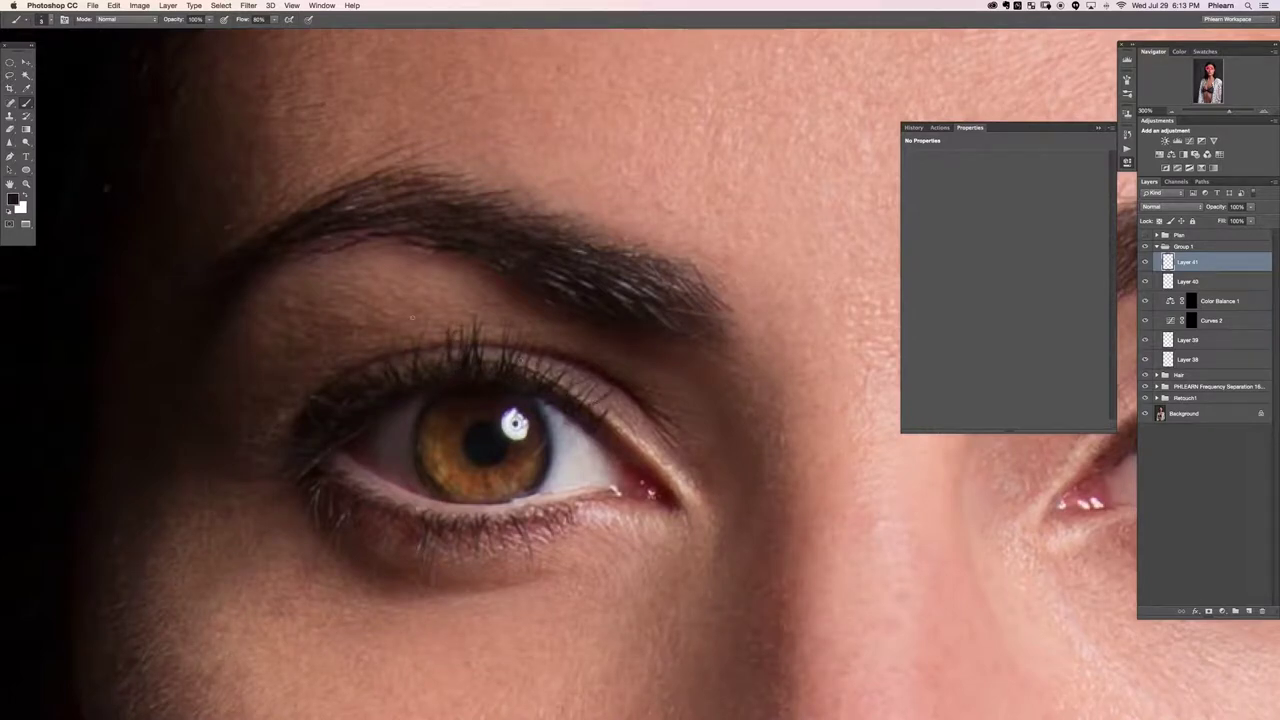
pyautogui.moveTo(416, 388)
pyautogui.mouseDown()
pyautogui.moveTo(396, 323)
pyautogui.moveTo(399, 367)
pyautogui.mouseUp()
pyautogui.press('e')
pyautogui.press('b')
pyautogui.moveTo(451, 528); pyautogui.dragTo(447, 551)
pyautogui.moveTo(474, 534)
pyautogui.mouseDown()
pyautogui.moveTo(476, 548)
pyautogui.moveTo(515, 536)
pyautogui.mouseUp()
# Compare the portrait with and without the painted lashes and examine both eyes at different magnifications.
pyautogui.press('super+minus')
pyautogui.press('super+minus')
pyautogui.press('super+minus')
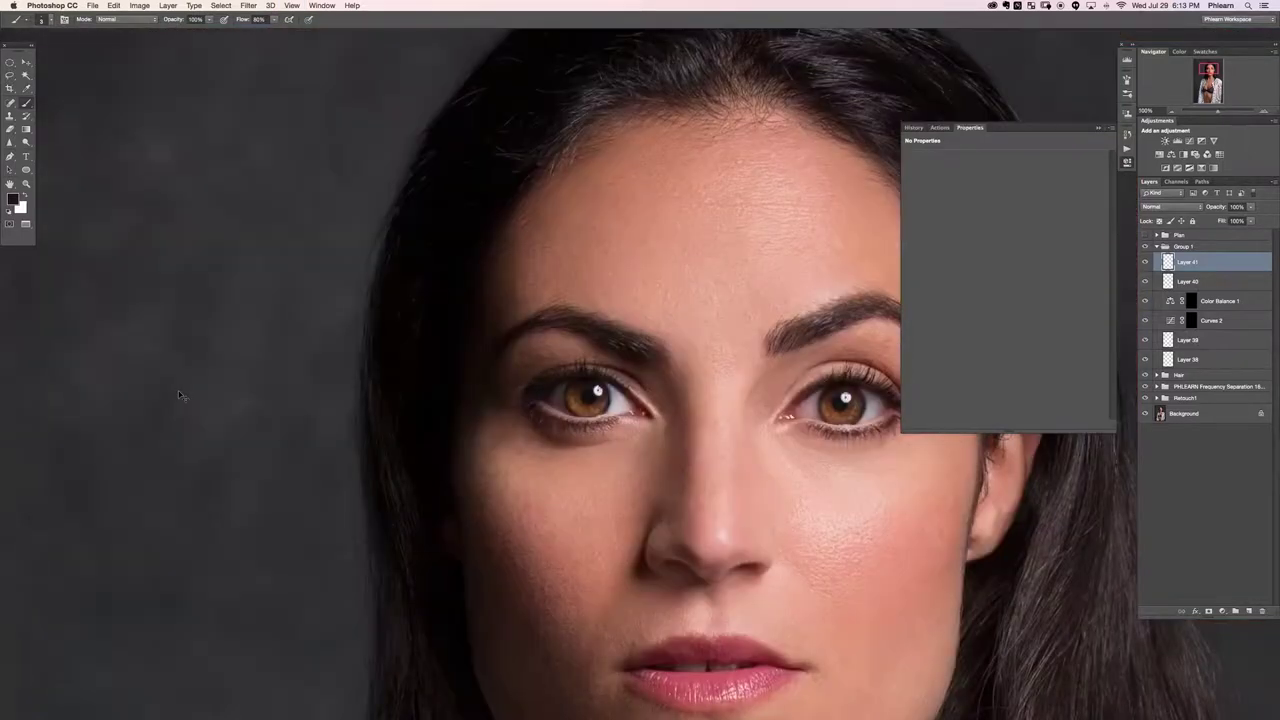
pyautogui.moveTo(645, 515); pyautogui.dragTo(525, 506)
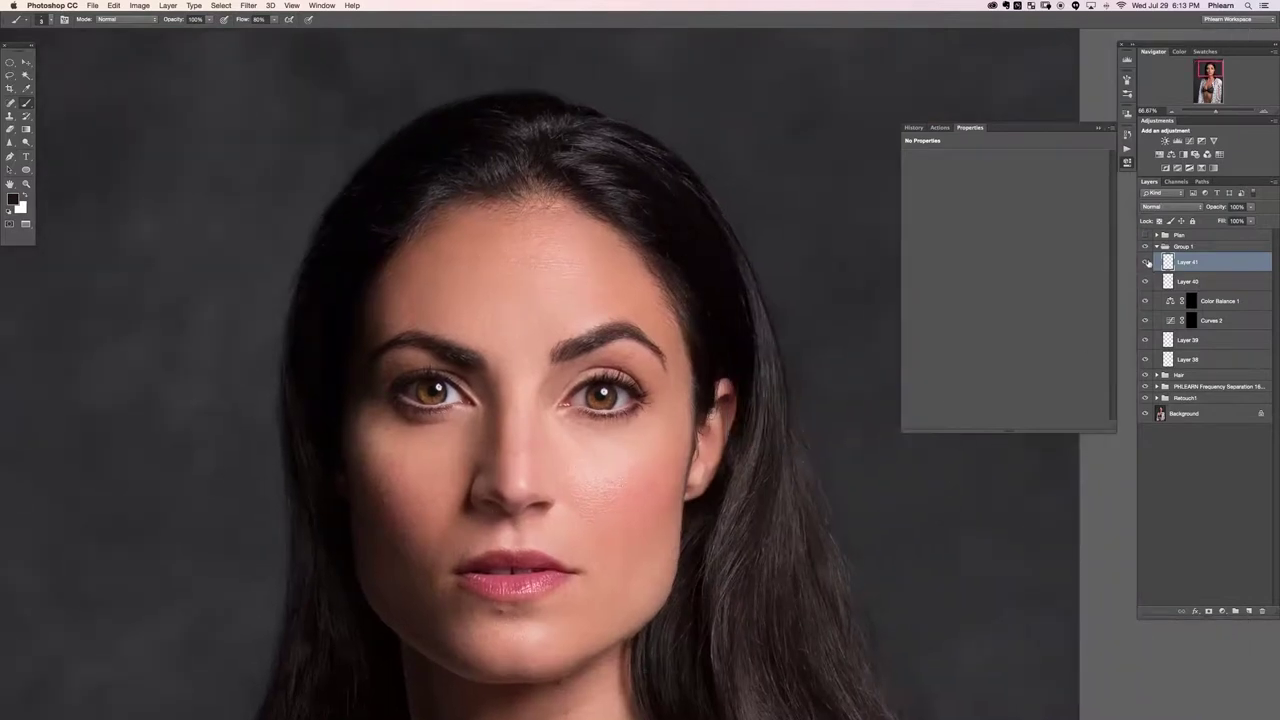
pyautogui.click(1145, 263)
pyautogui.click(1145, 263)
pyautogui.click(1145, 263)
pyautogui.click(1145, 263)
pyautogui.click(1145, 263)
pyautogui.press('super+plus')
pyautogui.press('super+plus')
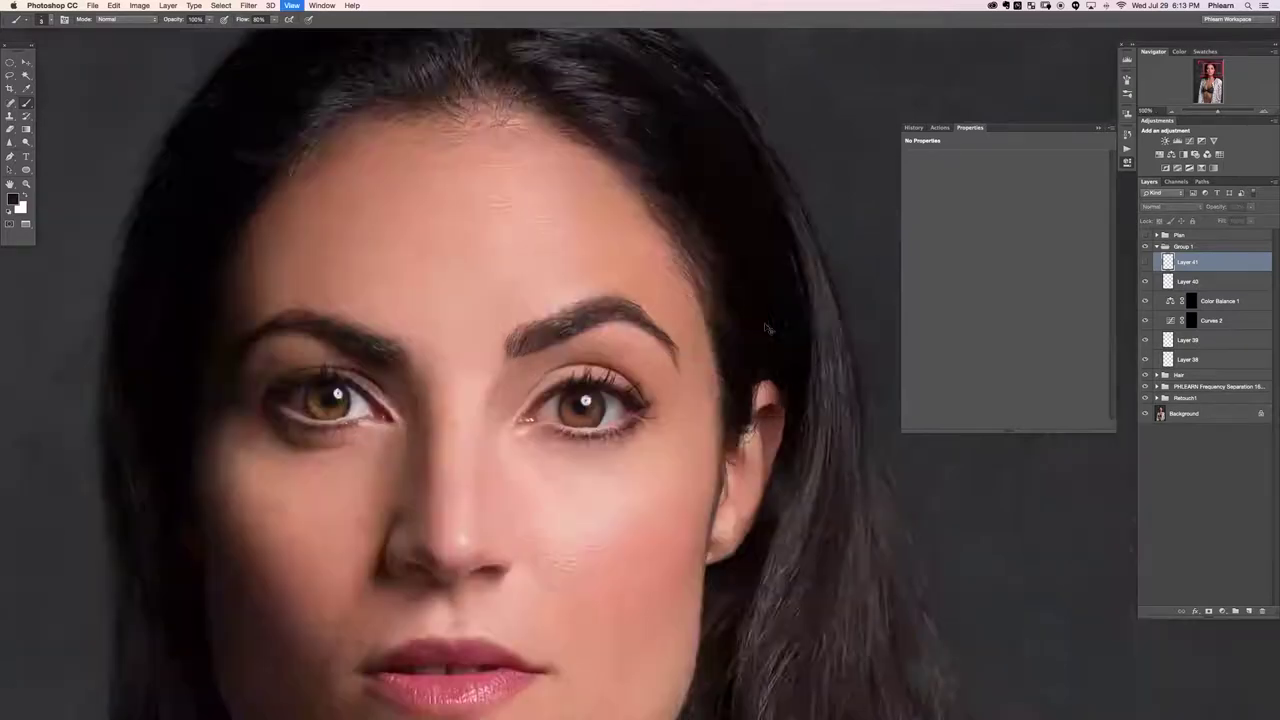
pyautogui.press('super+minus')
pyautogui.press('super+plus')
pyautogui.press('super+minus')
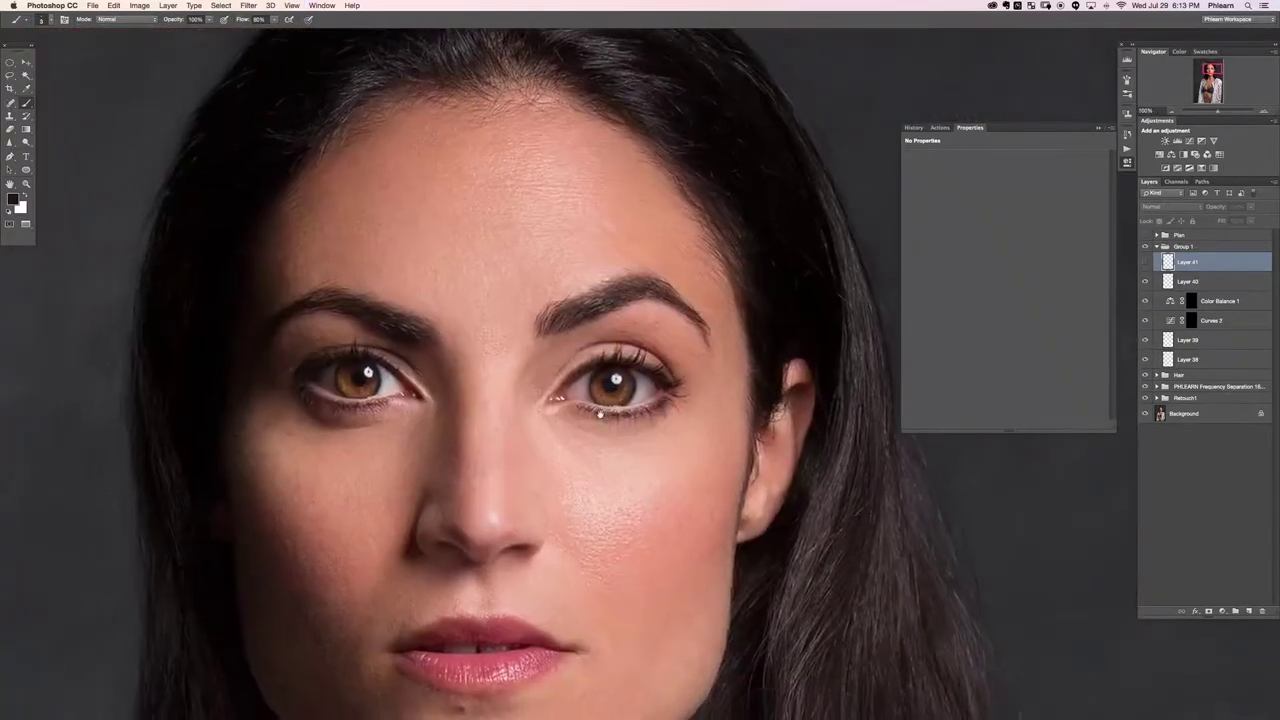
pyautogui.moveTo(600, 413); pyautogui.dragTo(601, 395)
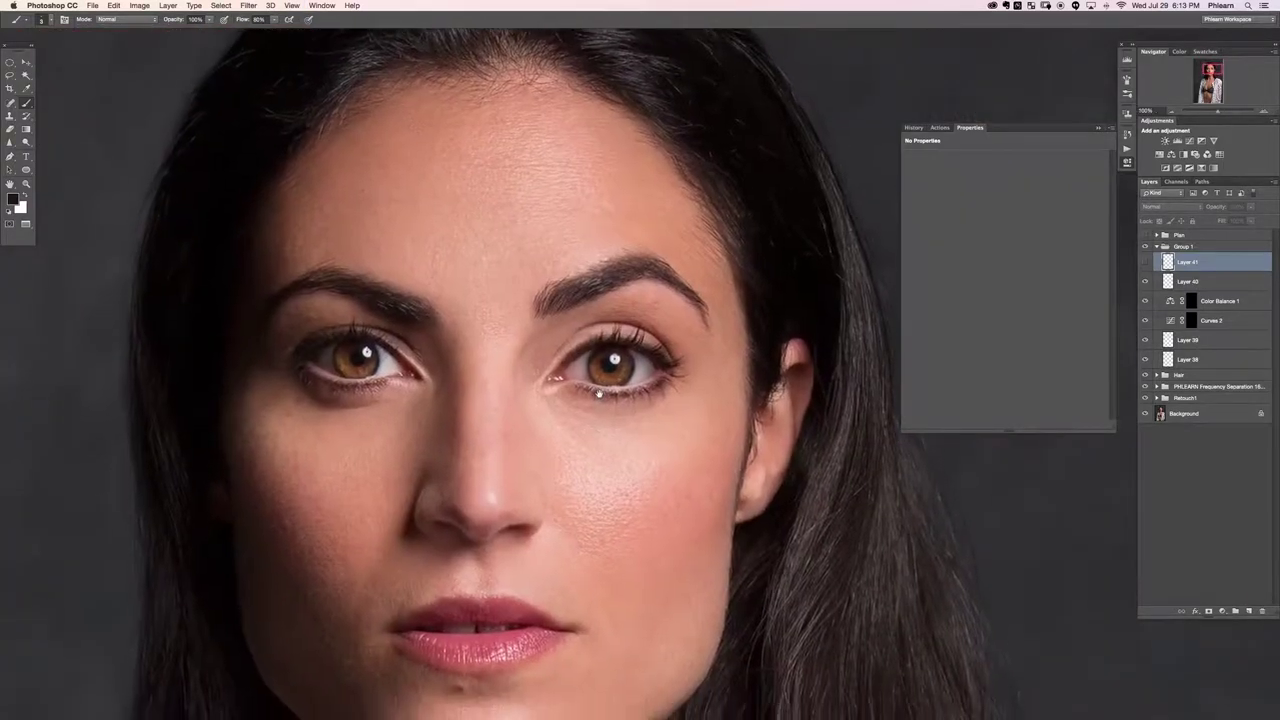
pyautogui.scroll(1, 601, 396)
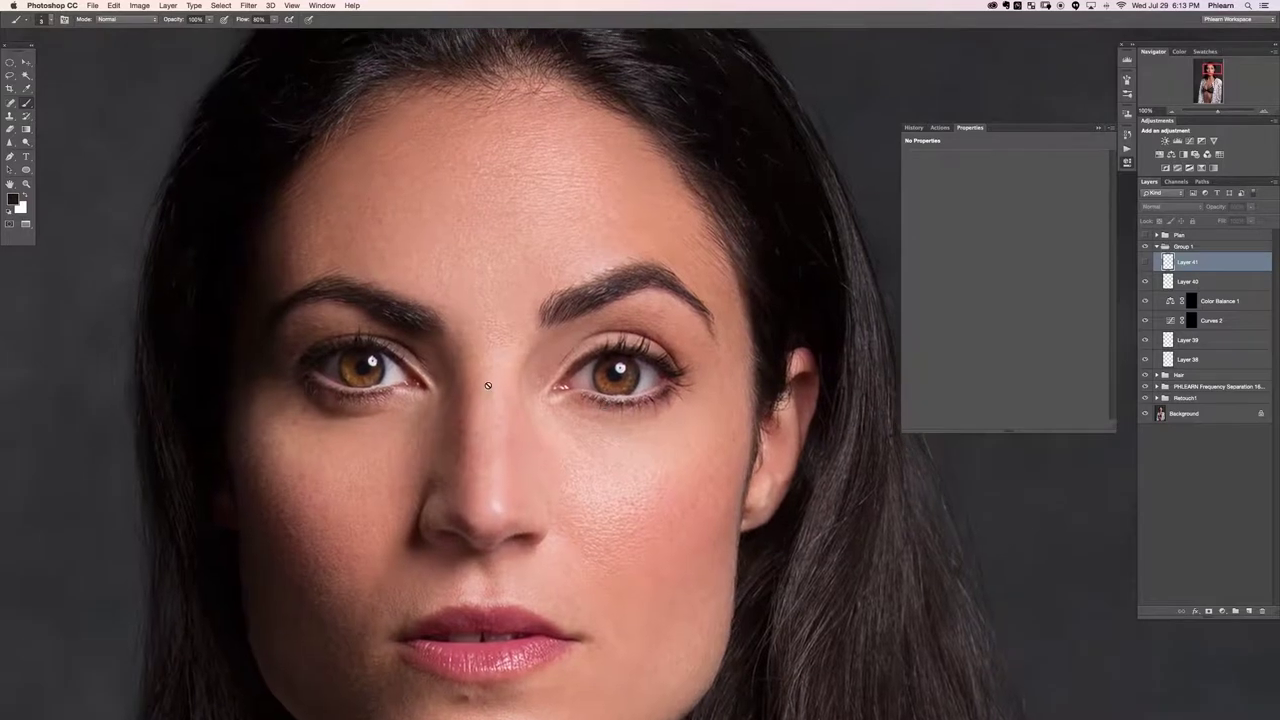
# Add a new layer above the lash layer and set the brush flow to 100% for work on the right-hand eyebrow.
pyautogui.press('super+shift+alt+n')
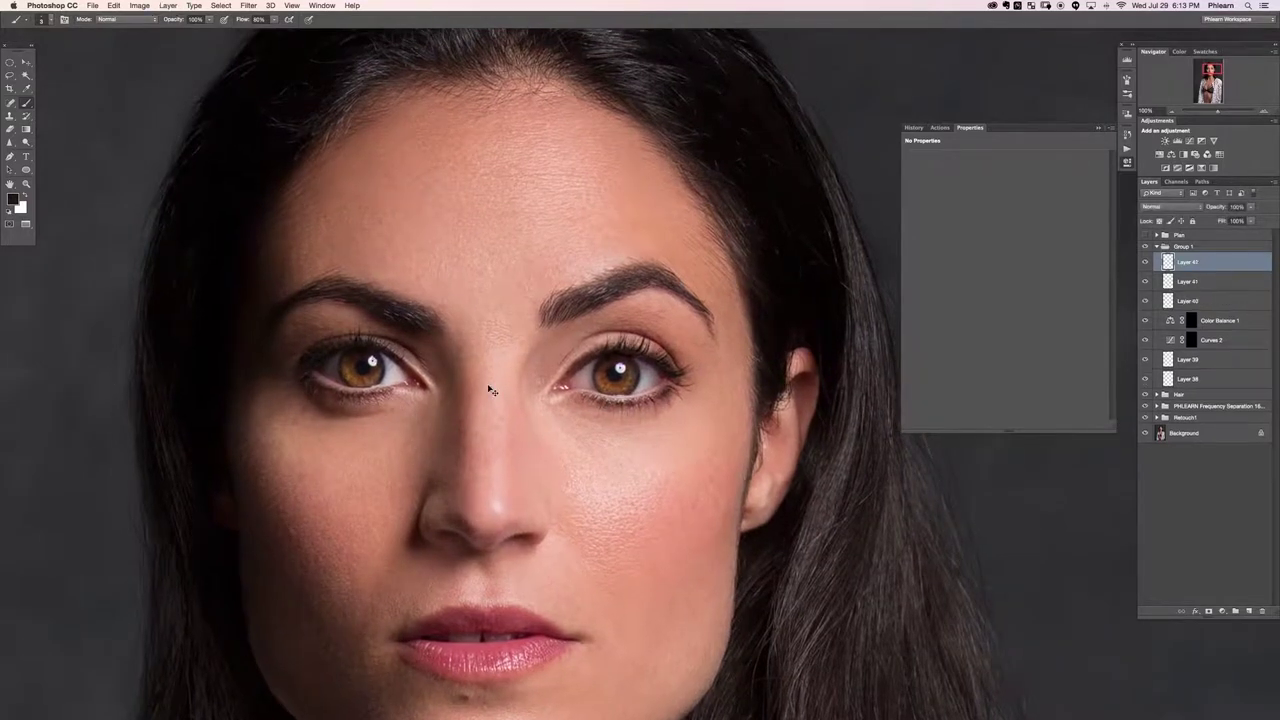
pyautogui.press('super+BackSpace')
pyautogui.press('super+z')
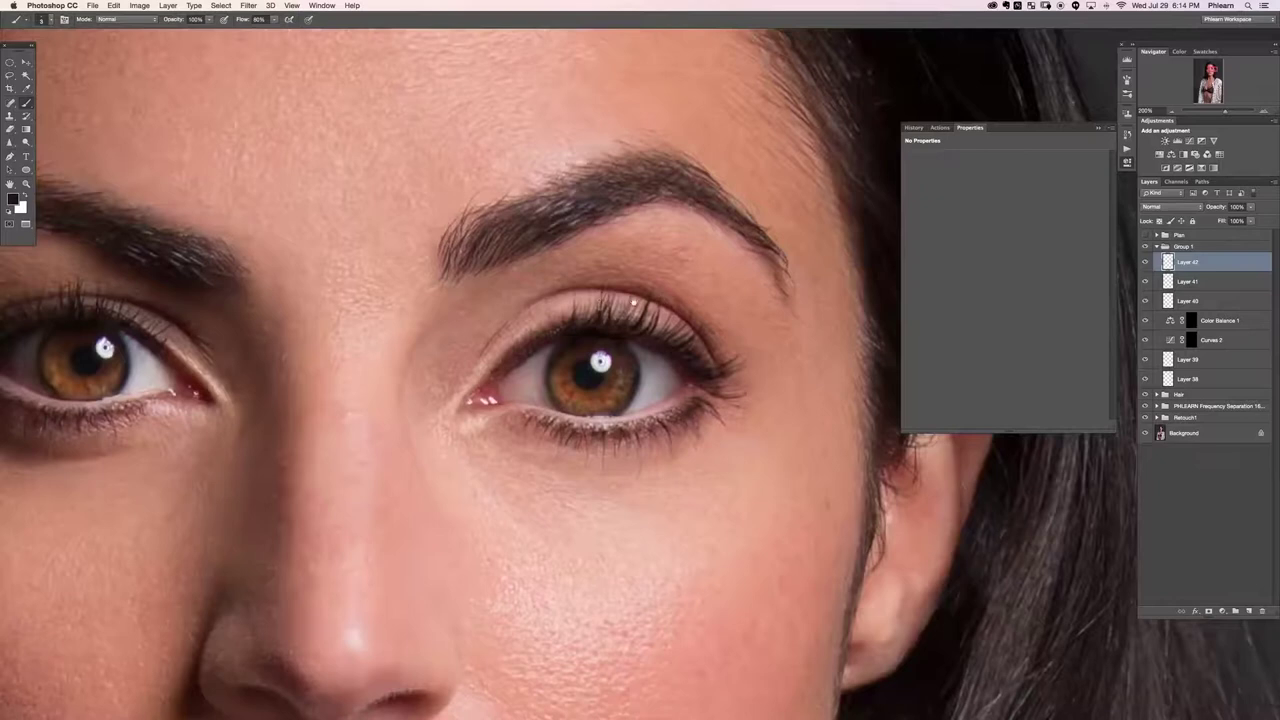
pyautogui.scroll(3, 500, 300)
pyautogui.hotkey('shift', '0')
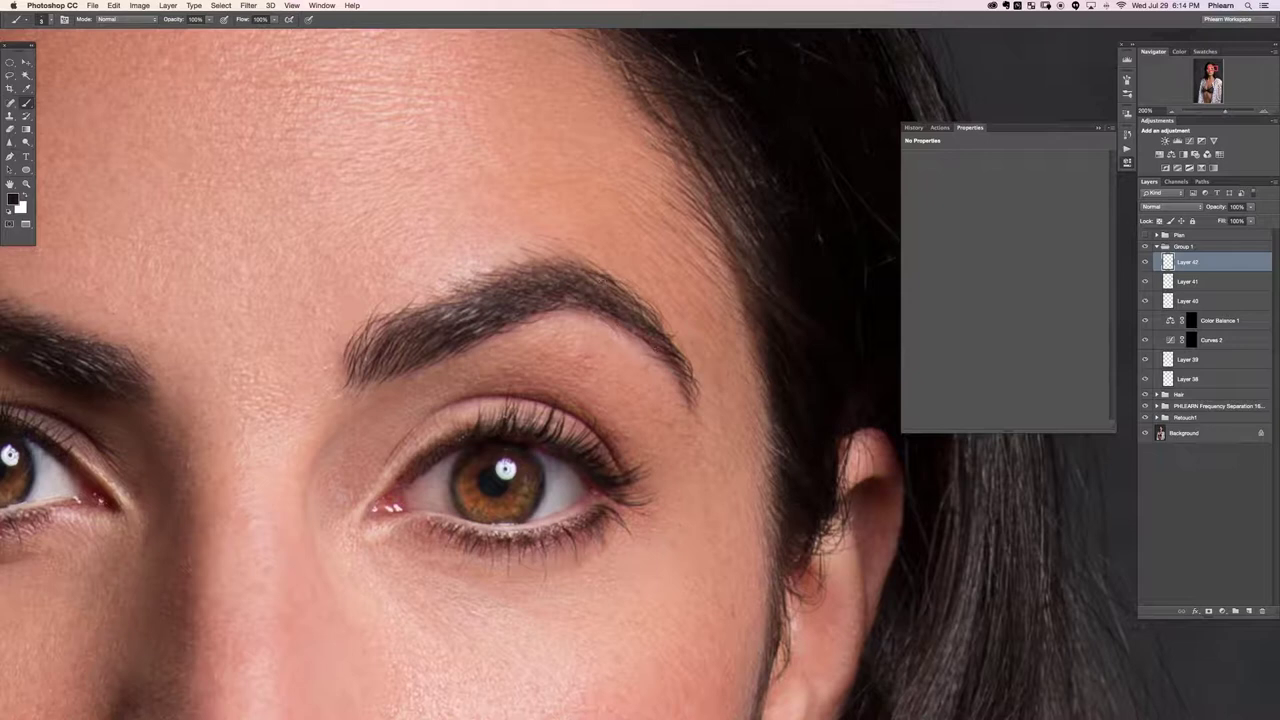
pyautogui.press('super+z')
# Paint fine dark hair strokes around the left-hand eyebrow on the new layer and step back through the last strokes.
pyautogui.moveTo(349, 385); pyautogui.dragTo(767, 383)
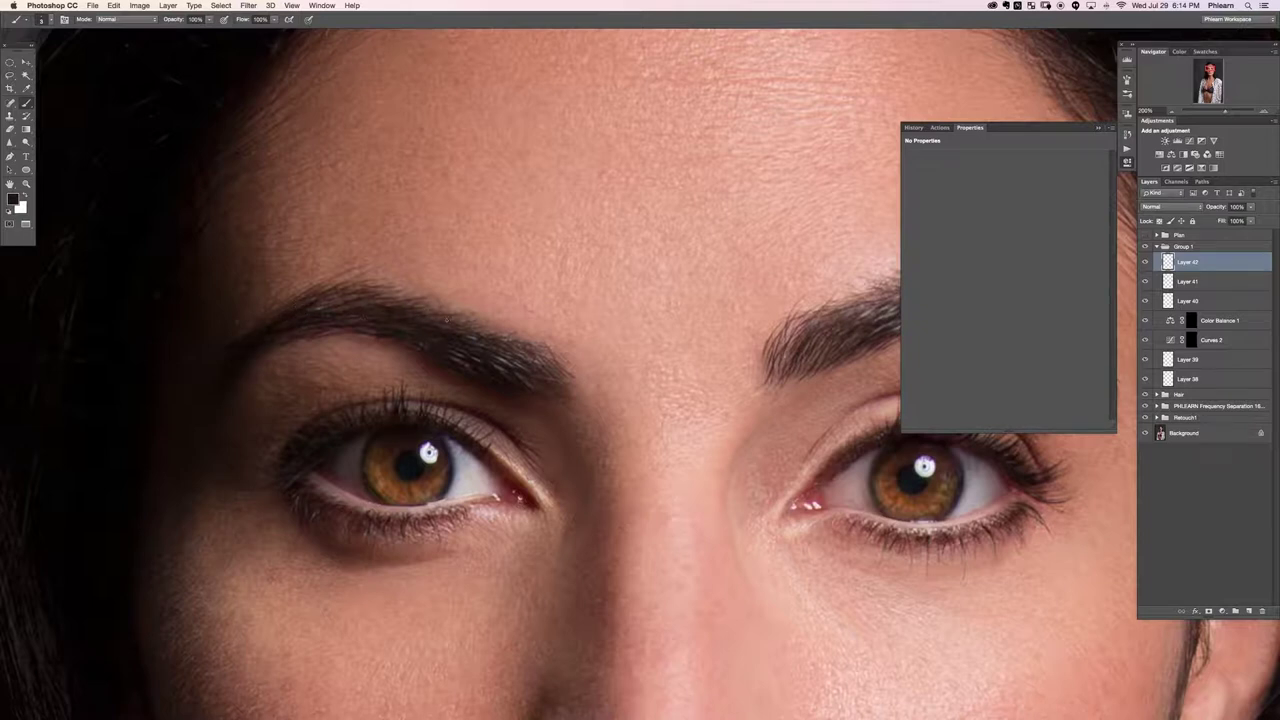
pyautogui.moveTo(547, 258); pyautogui.dragTo(597, 247)
pyautogui.moveTo(499, 257); pyautogui.dragTo(587, 240)
pyautogui.moveTo(452, 248)
pyautogui.mouseDown()
pyautogui.moveTo(559, 231)
pyautogui.moveTo(519, 219)
pyautogui.mouseUp()
pyautogui.press('super+alt+z')
pyautogui.press('super+alt+z')
pyautogui.press('super+alt+z')
pyautogui.press('super+alt+z')
# Compare the portrait with and without the eyebrow layer and inspect the eyes and nose up close.
pyautogui.press('super+minus')
pyautogui.press('super+minus')
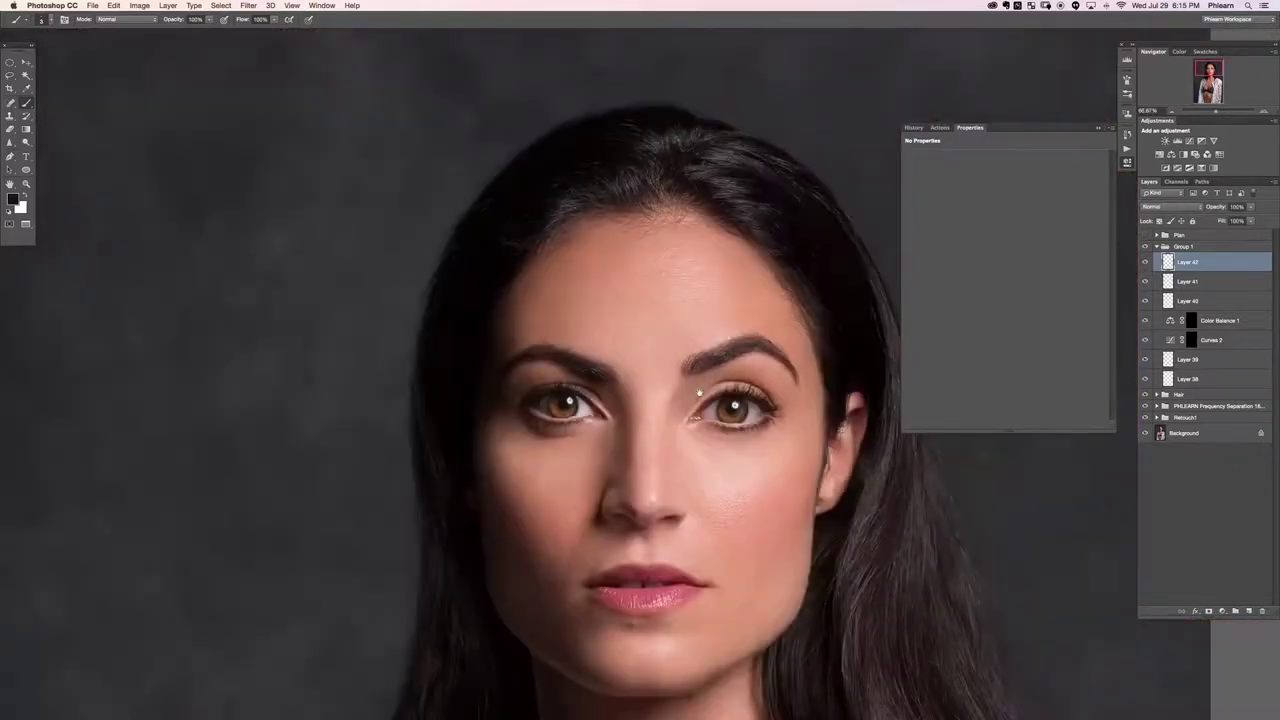
pyautogui.moveTo(699, 393); pyautogui.dragTo(556, 363)
pyautogui.click(1145, 262)
pyautogui.click(1145, 262)
pyautogui.click(1145, 262)
pyautogui.click(1145, 262)
pyautogui.click(1145, 262)
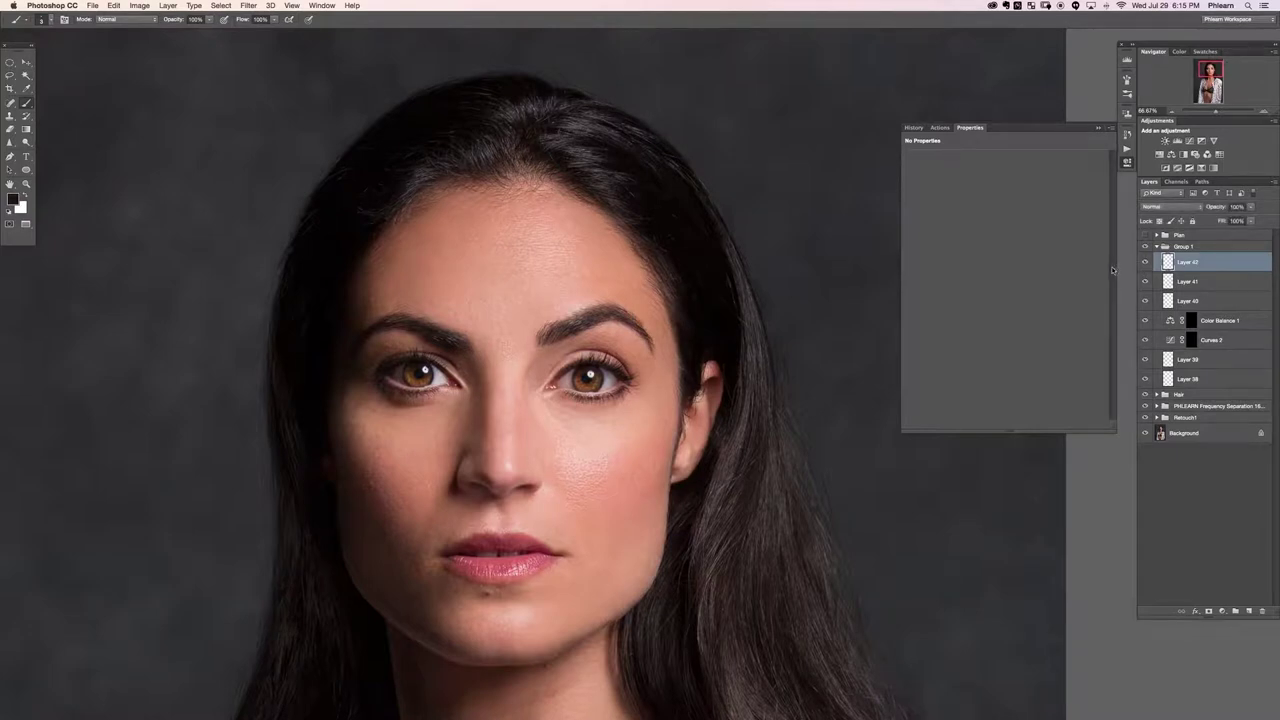
pyautogui.click(1145, 262)
pyautogui.click(1145, 262)
pyautogui.click(1145, 262)
pyautogui.click(1145, 262)
pyautogui.press('super+plus')
pyautogui.press('super+plus')
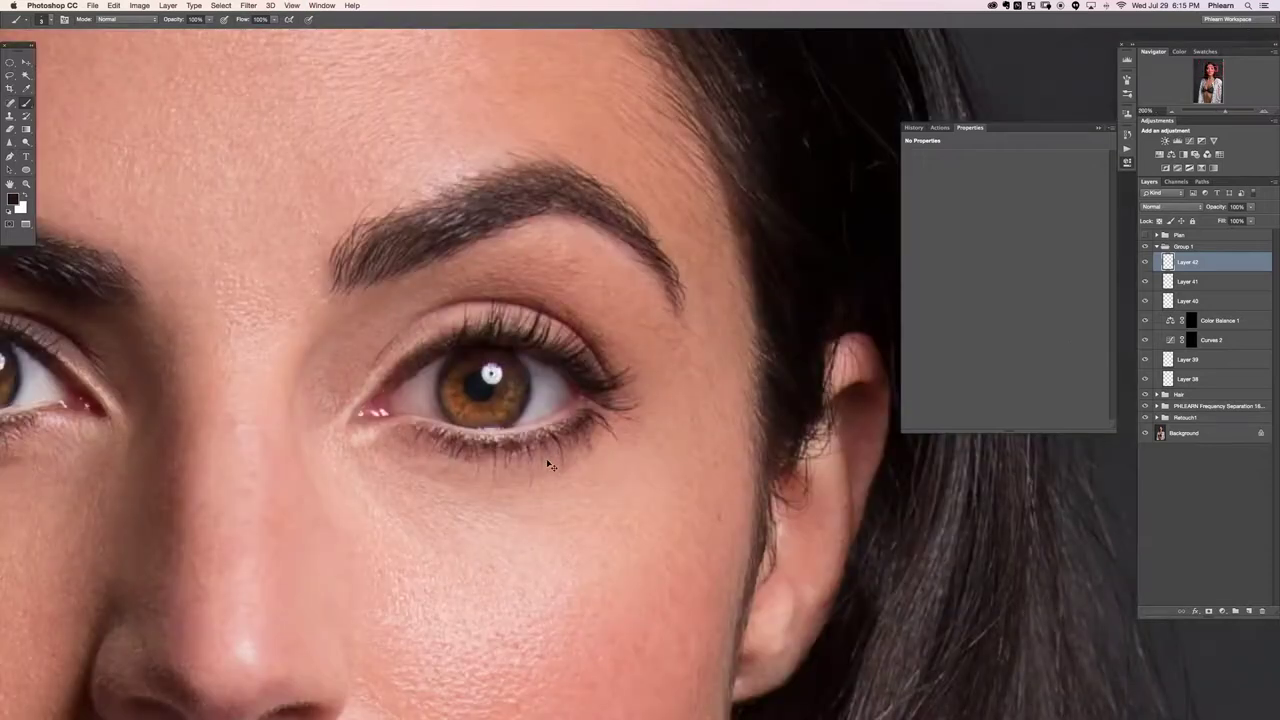
pyautogui.moveTo(352, 525); pyautogui.dragTo(594, 240)
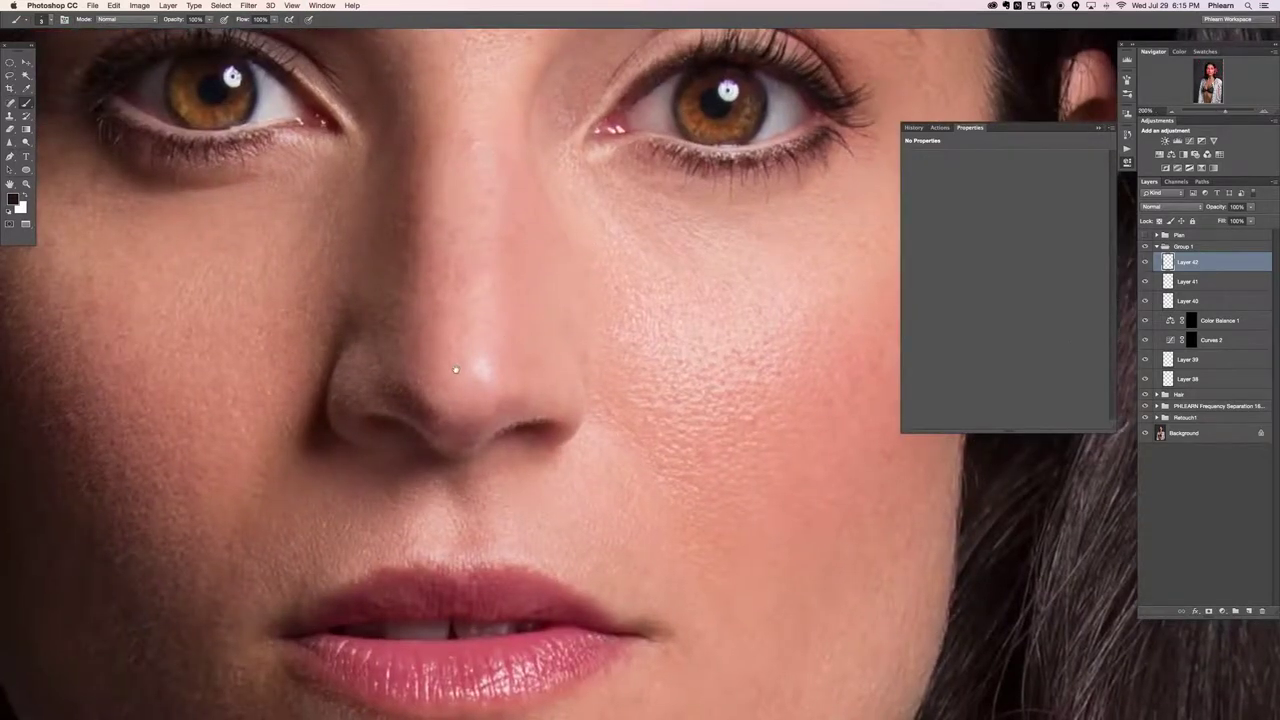
# Add a new layer and paint a sampled dark reddish tone over the bright edges of both nostrils.
pyautogui.moveTo(464, 365); pyautogui.dragTo(492, 385)
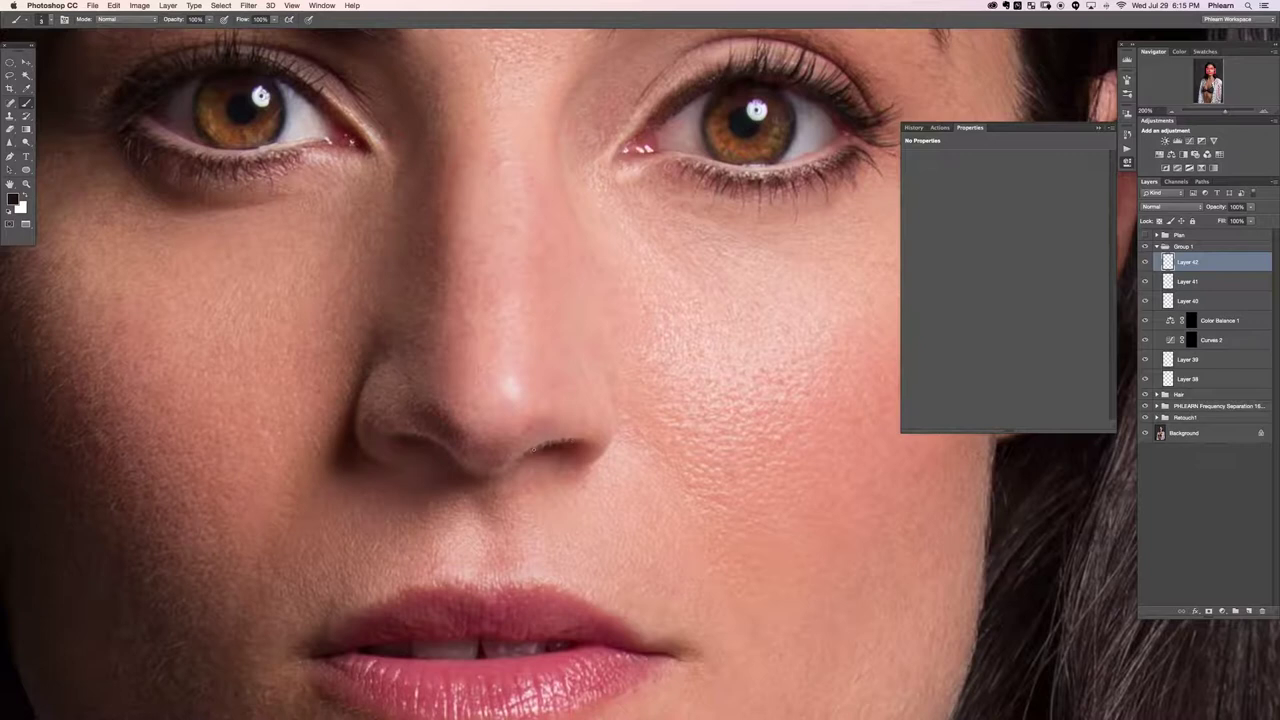
pyautogui.press('super+shift+alt+n')
pyautogui.press('super+plus')
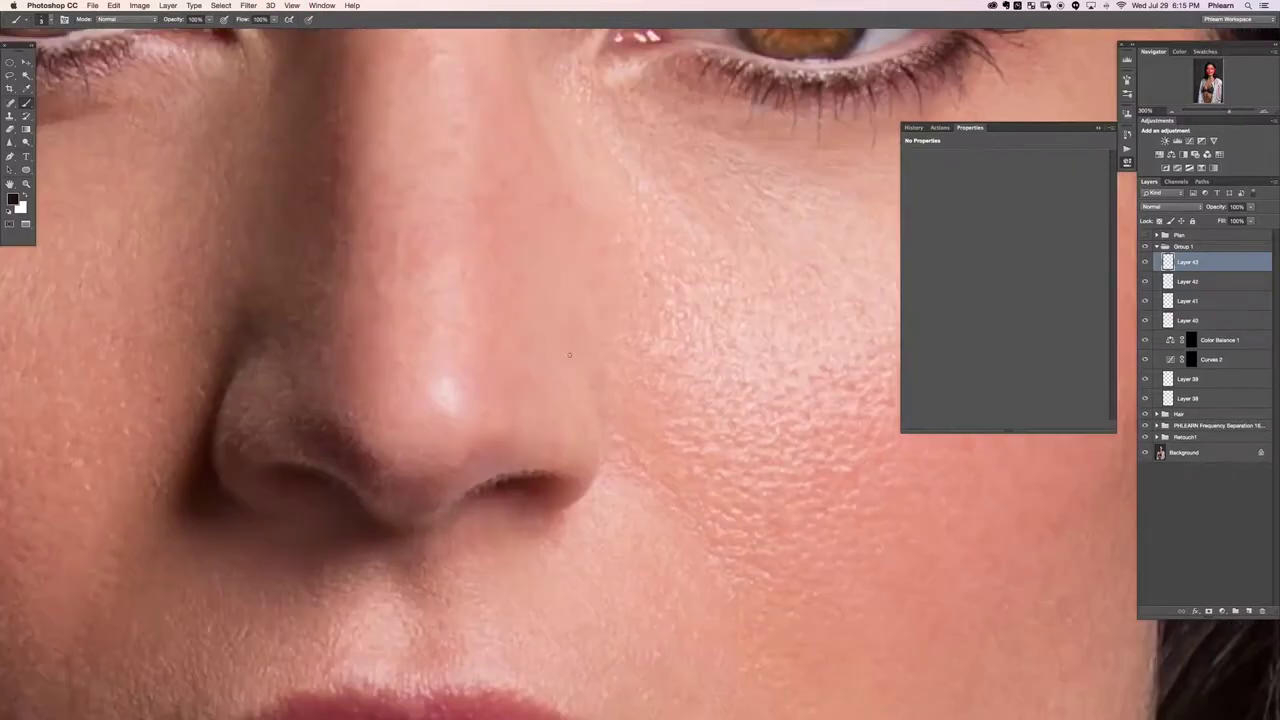
pyautogui.moveTo(502, 483); pyautogui.dragTo(545, 428)
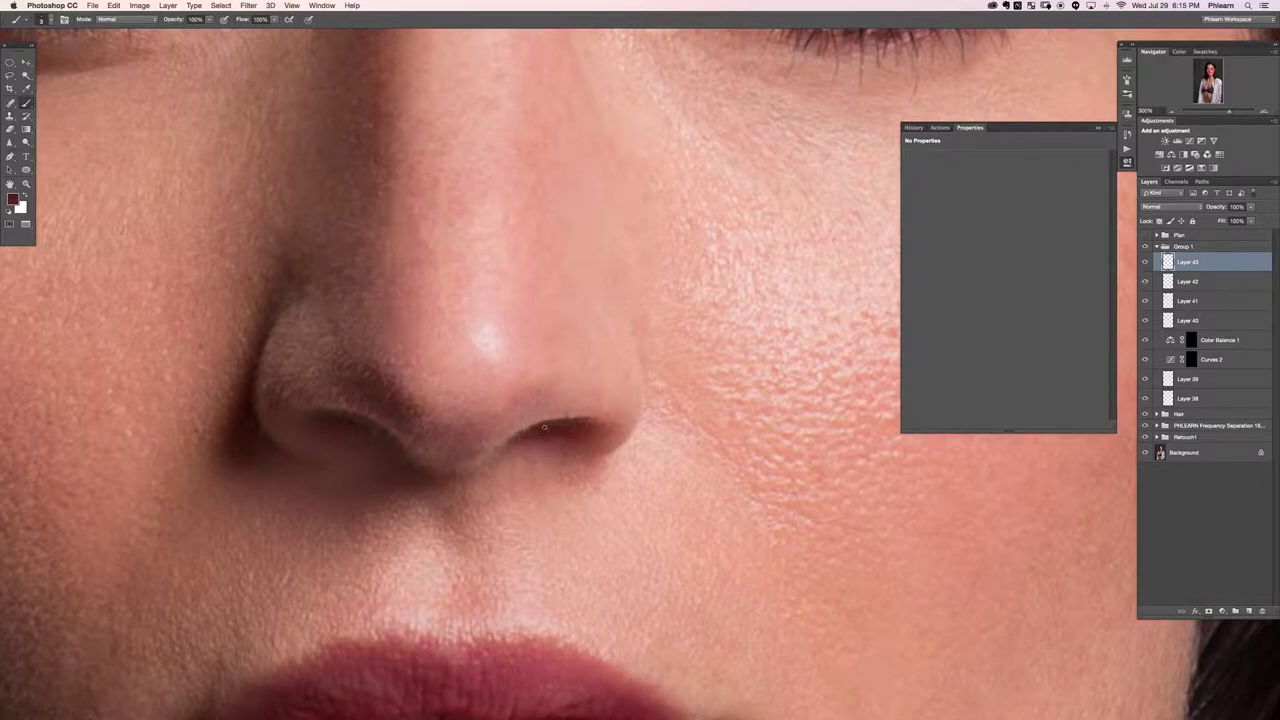
pyautogui.click(362, 425)
pyautogui.scroll(-6, 559, 516)
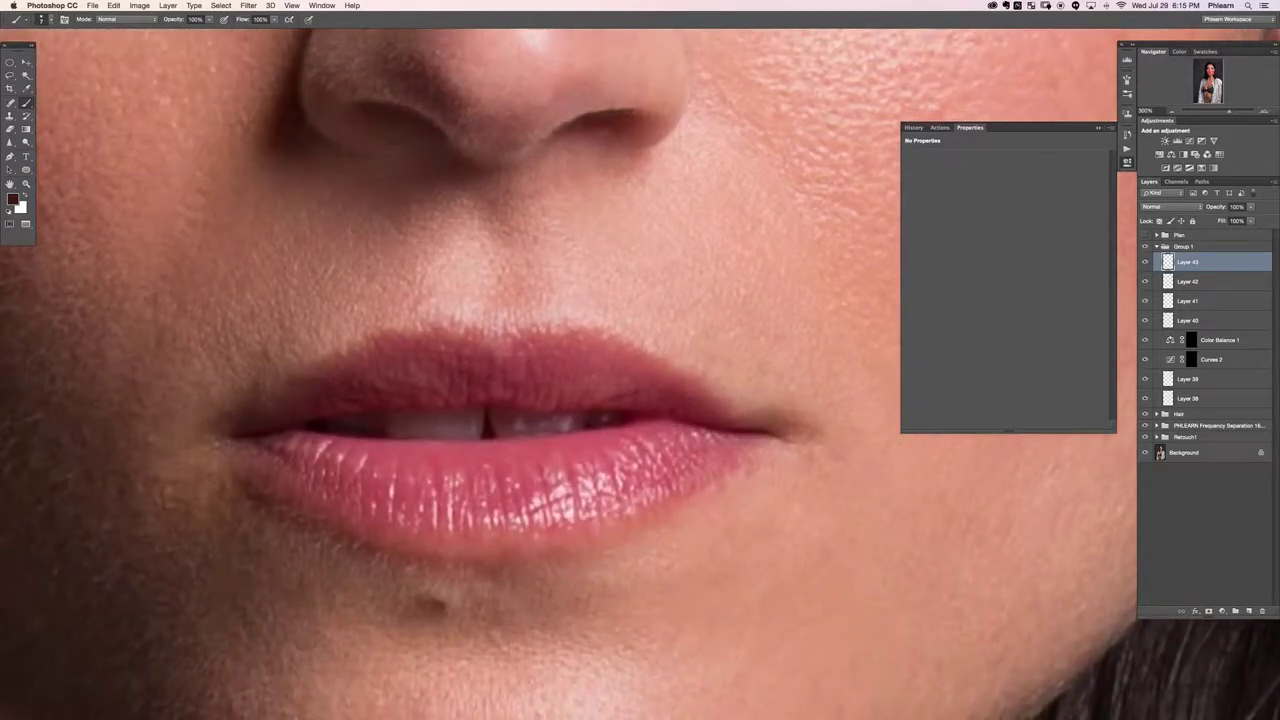
# Add a new layer and paint sampled tones over the dark gap between the front teeth, sampling colours around it.
pyautogui.moveTo(500, 424); pyautogui.dragTo(504, 426)
pyautogui.press('super+equal')
pyautogui.press('super+shift+alt+n')
pyautogui.click(443, 429)
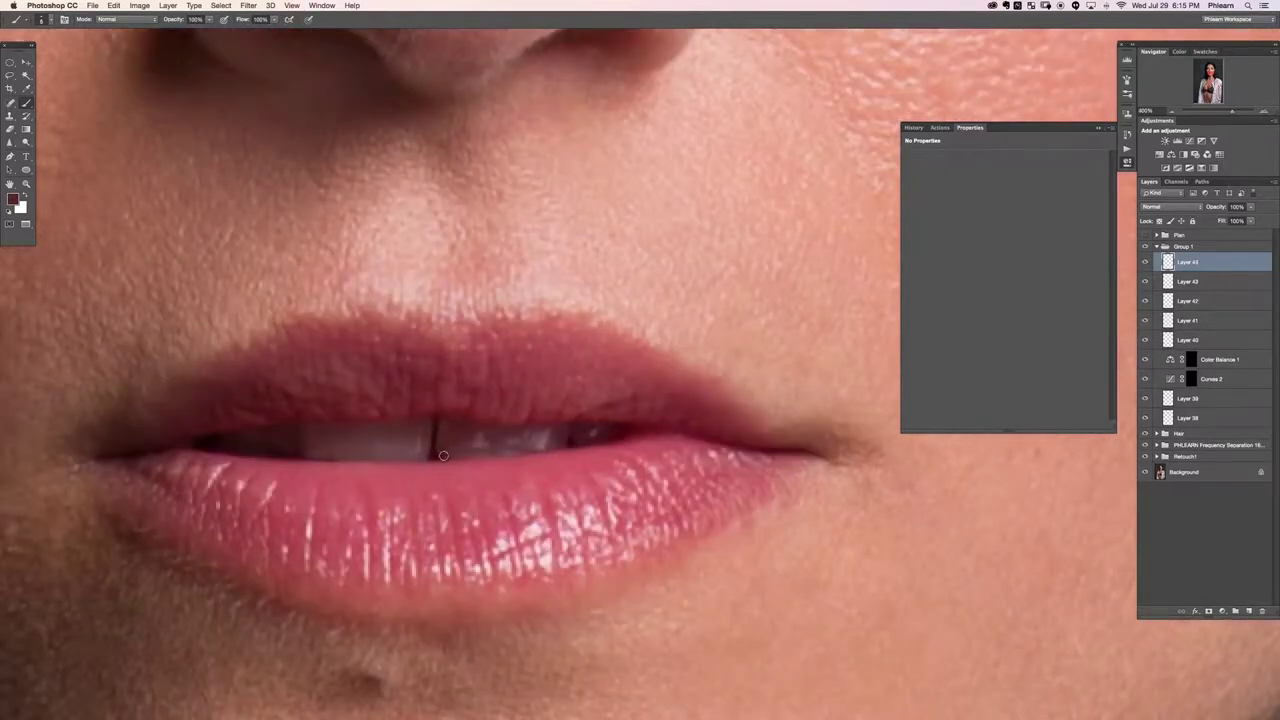
pyautogui.click(460, 447)
pyautogui.click(429, 440)
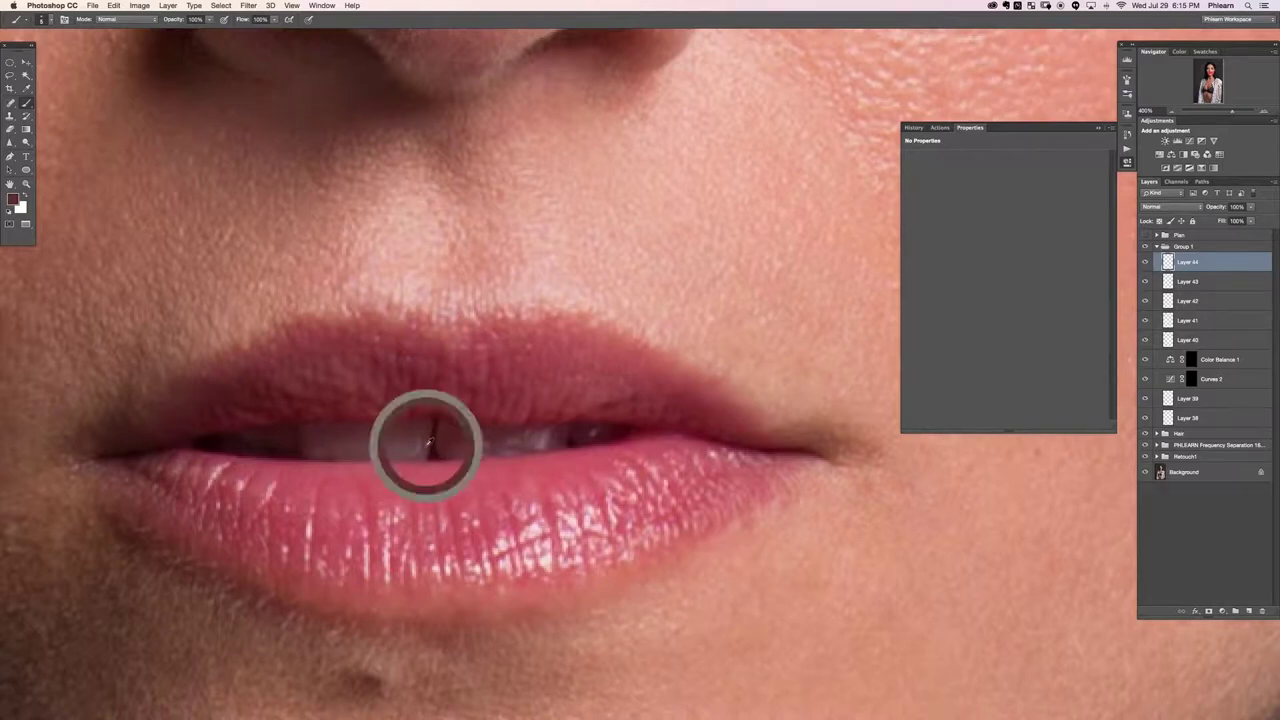
pyautogui.click(446, 441)
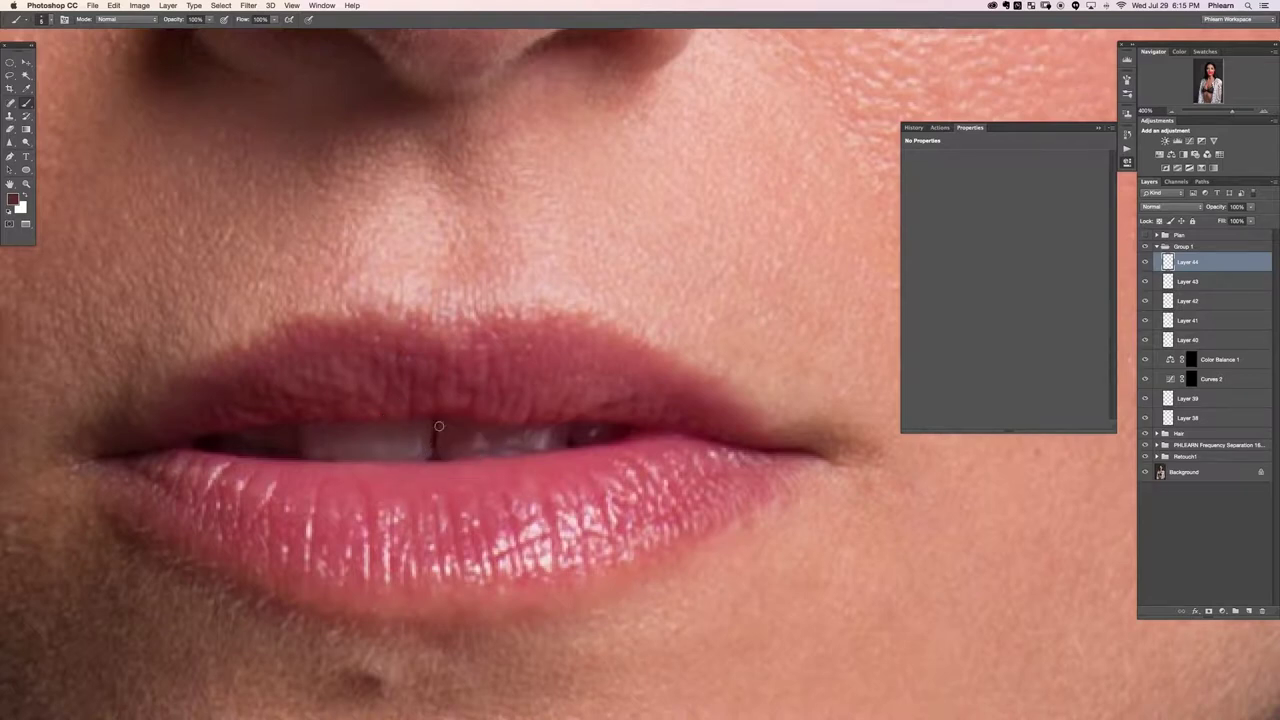
pyautogui.click(434, 446)
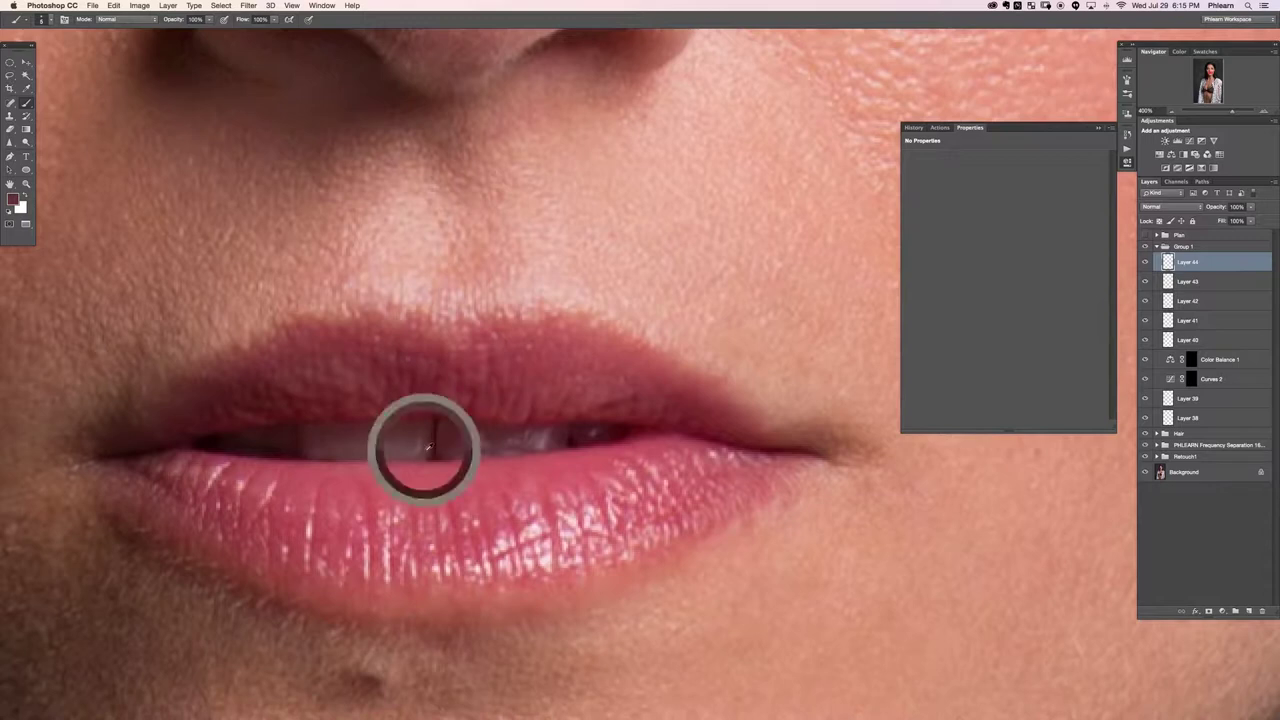
pyautogui.click(439, 430)
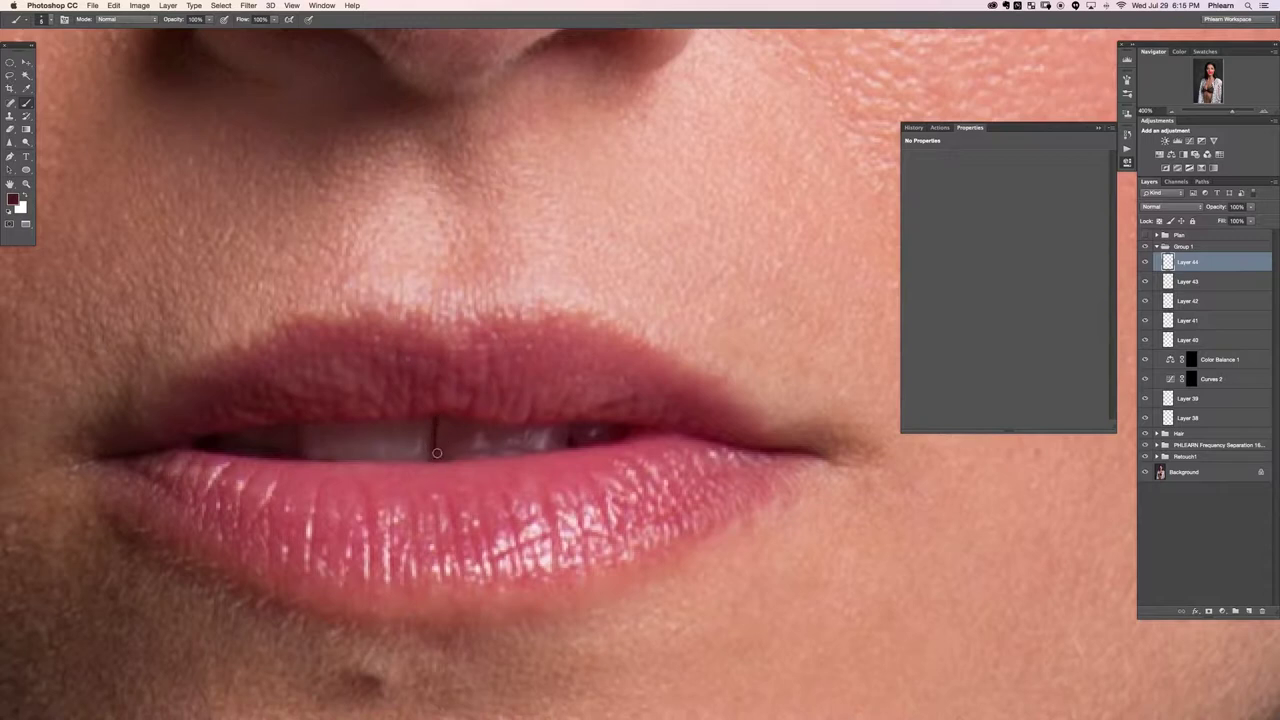
pyautogui.click(442, 447)
pyautogui.keyDown('alt'); pyautogui.click(429, 465); pyautogui.keyUp('alt')
pyautogui.keyDown('alt'); pyautogui.click(593, 446); pyautogui.keyUp('alt')
pyautogui.press('super+minus')
pyautogui.moveTo(496, 409); pyautogui.dragTo(514, 427)
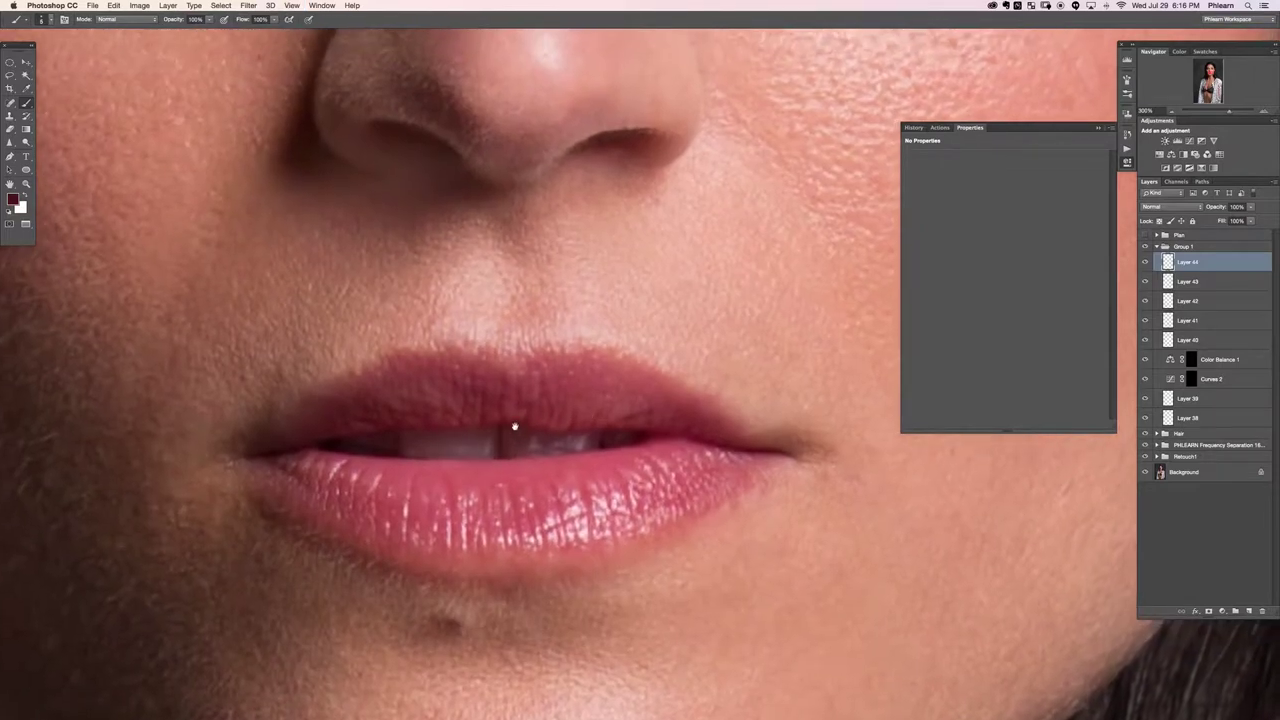
# Paint over uneven patches on both sides of the upper lip with colours sampled from the surrounding lip.
pyautogui.keyDown('alt'); pyautogui.click(640, 404); pyautogui.keyUp('alt')
pyautogui.keyDown('alt'); pyautogui.click(629, 403); pyautogui.keyUp('alt')
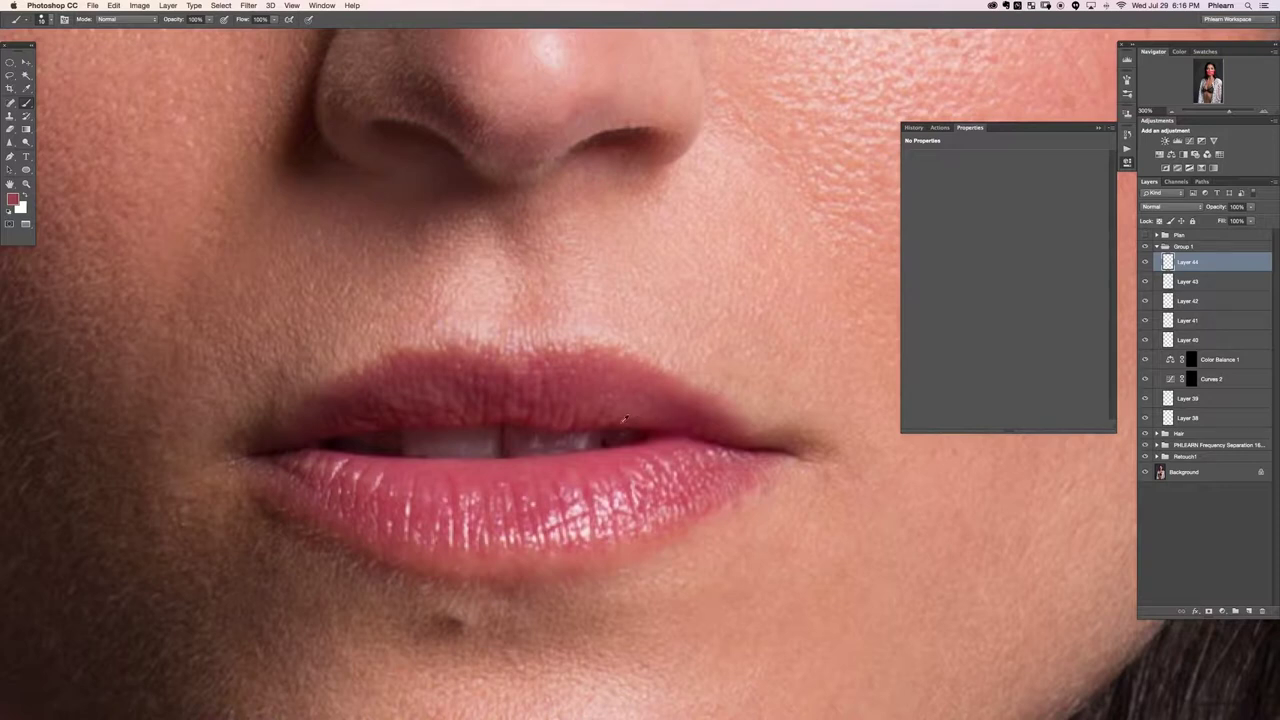
pyautogui.keyDown('alt'); pyautogui.click(406, 404); pyautogui.keyUp('alt')
pyautogui.keyDown('alt'); pyautogui.click(345, 421); pyautogui.keyUp('alt')
pyautogui.keyDown('alt'); pyautogui.click(397, 408); pyautogui.keyUp('alt')
pyautogui.keyDown('alt'); pyautogui.click(538, 398); pyautogui.keyUp('alt')
pyautogui.keyDown('alt'); pyautogui.click(537, 377); pyautogui.keyUp('alt')
pyautogui.keyDown('alt'); pyautogui.click(408, 400); pyautogui.keyUp('alt')
pyautogui.keyDown('alt'); pyautogui.click(384, 396); pyautogui.keyUp('alt')
# Set the brush flow to 50% and soften the highlights on the left-hand part of the lower lip with sampled lip colours.
pyautogui.keyDown('alt'); pyautogui.click(383, 484); pyautogui.keyUp('alt')
pyautogui.keyDown('alt'); pyautogui.click(366, 478); pyautogui.keyUp('alt')
pyautogui.hotkey('shift', '5')
pyautogui.keyDown('alt'); pyautogui.click(356, 468); pyautogui.keyUp('alt')
pyautogui.keyDown('alt'); pyautogui.click(312, 478); pyautogui.keyUp('alt')
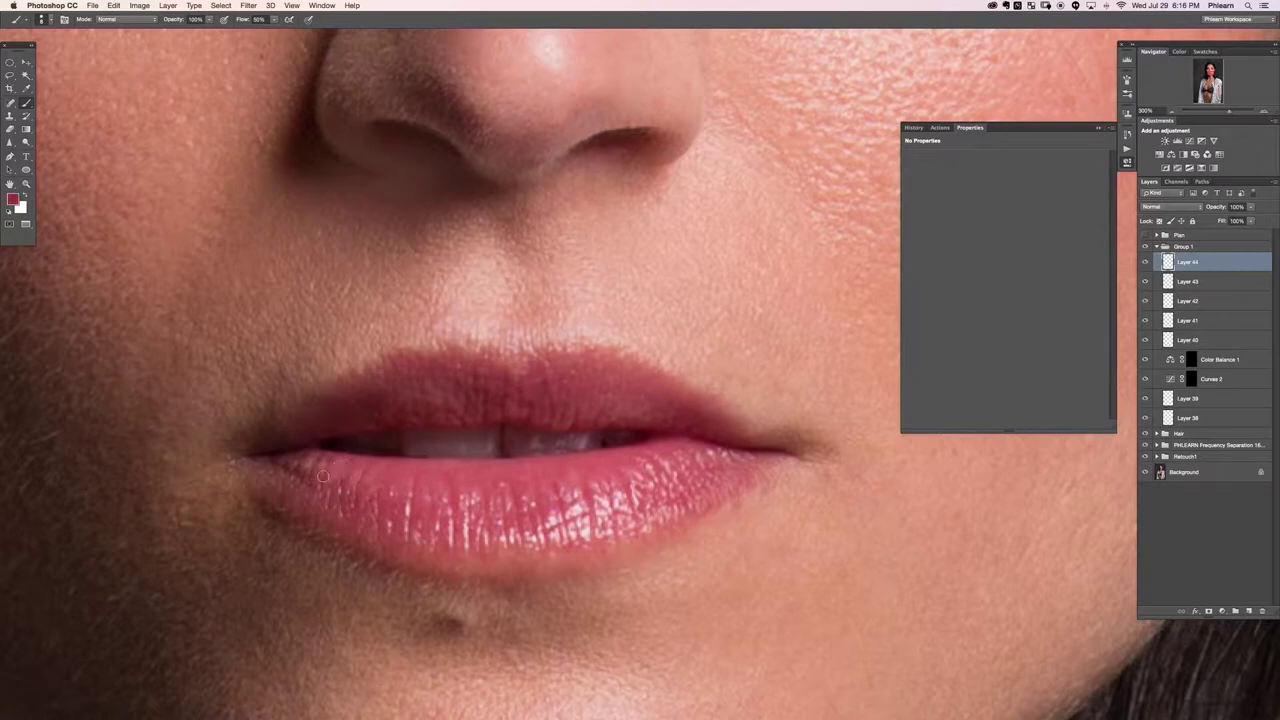
pyautogui.keyDown('alt'); pyautogui.click(329, 470); pyautogui.keyUp('alt')
pyautogui.keyDown('alt'); pyautogui.click(305, 477); pyautogui.keyUp('alt')
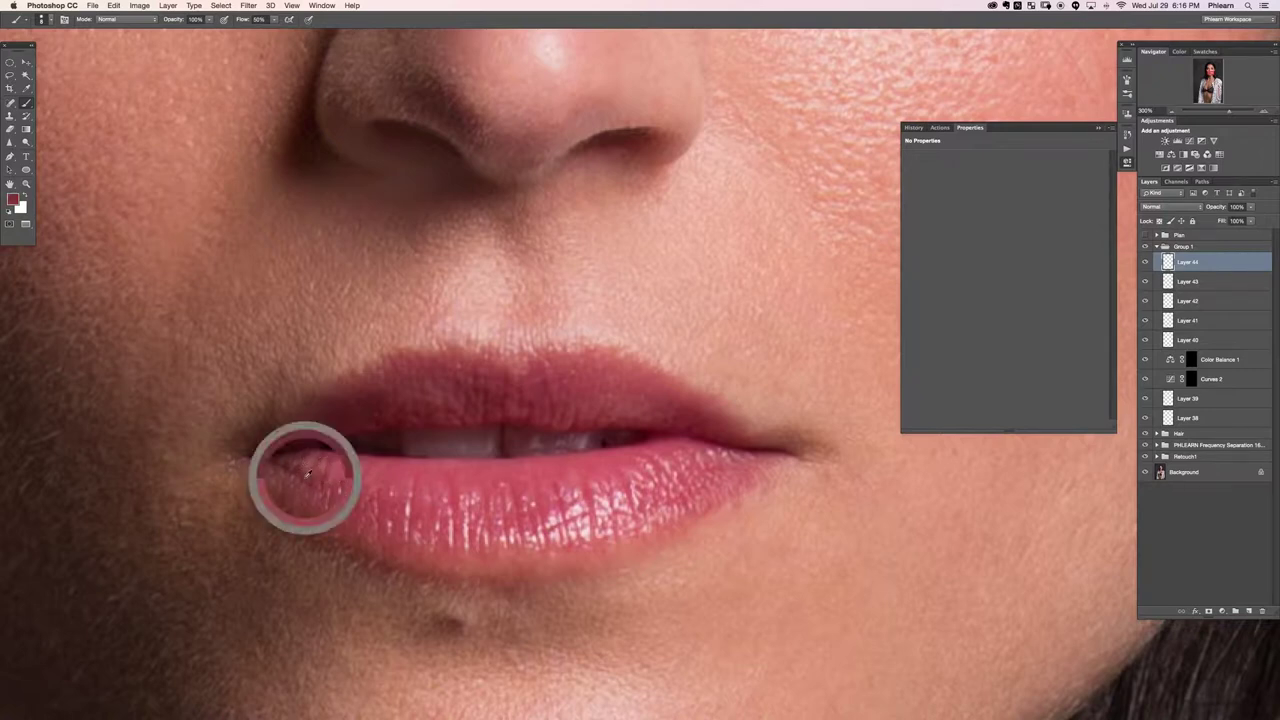
# Paint sampled lip tones into the left-hand corner of the mouth to even out the lower lip's edge.
pyautogui.moveTo(286, 467); pyautogui.dragTo(283, 456)
pyautogui.keyDown('alt'); pyautogui.click(320, 474); pyautogui.keyUp('alt')
pyautogui.keyDown('alt'); pyautogui.click(289, 467); pyautogui.keyUp('alt')
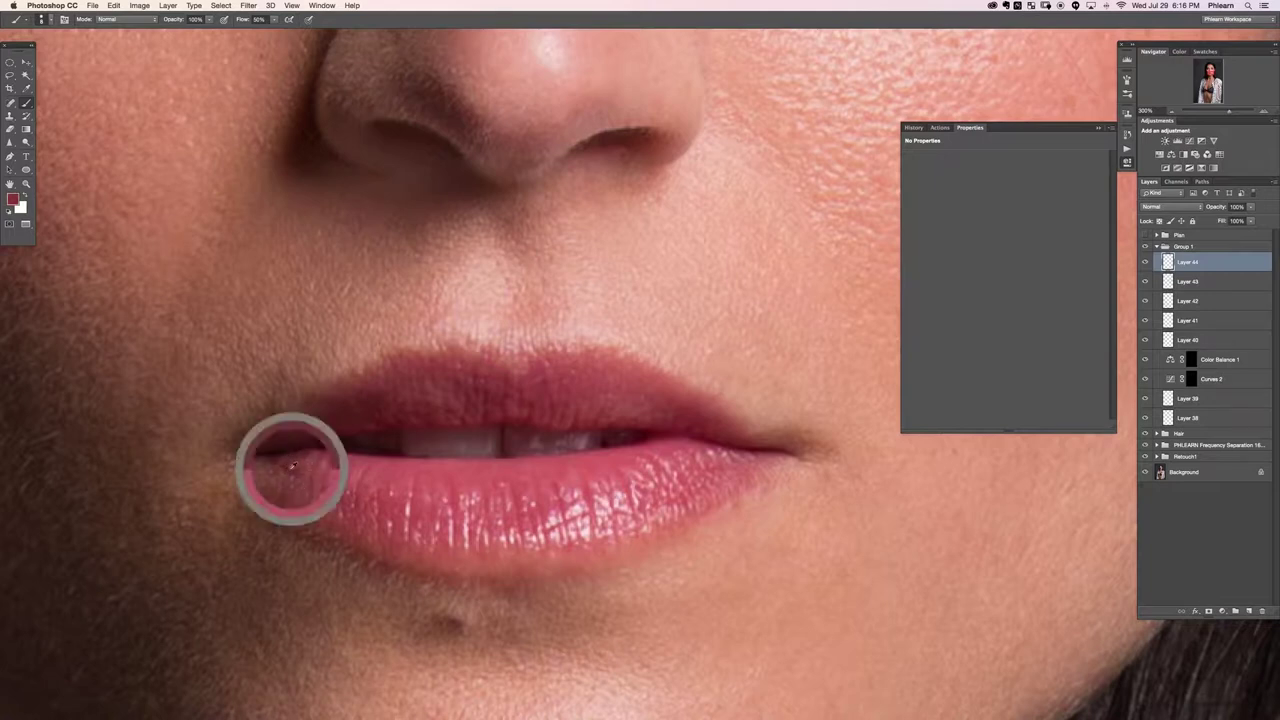
pyautogui.keyDown('alt'); pyautogui.click(320, 478); pyautogui.keyUp('alt')
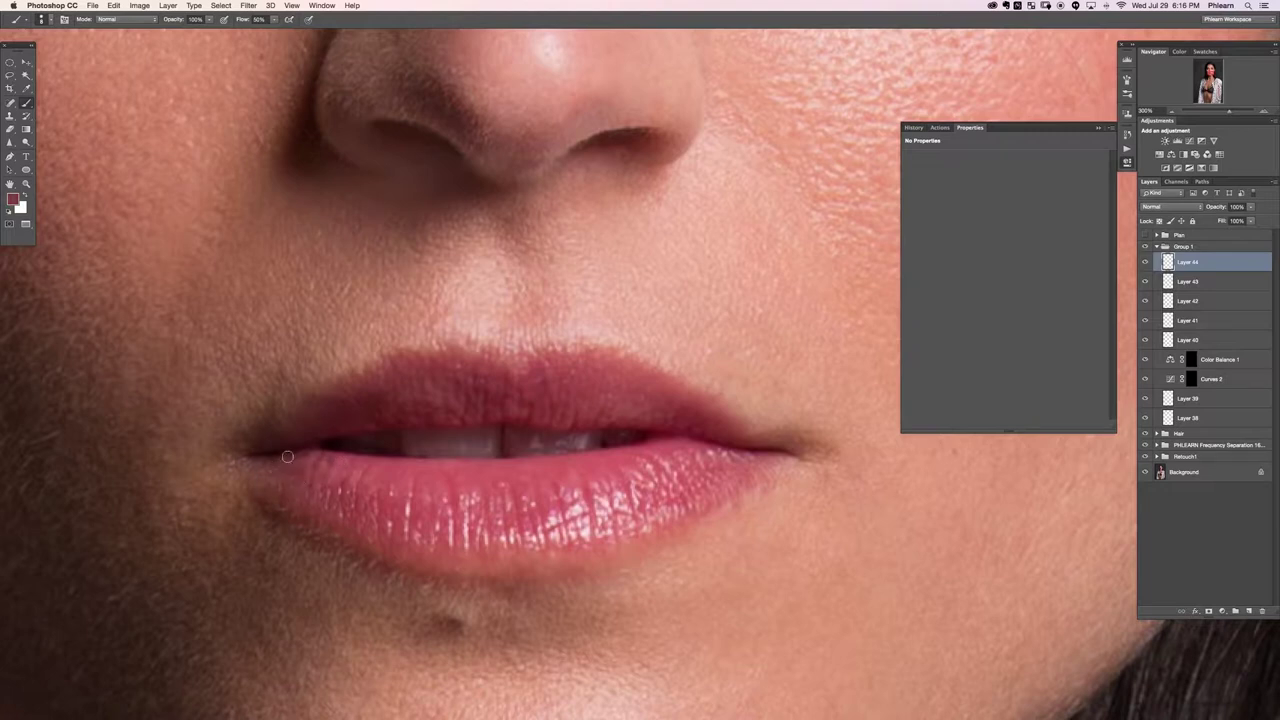
pyautogui.keyDown('alt'); pyautogui.click(288, 453); pyautogui.keyUp('alt')
pyautogui.moveTo(280, 452); pyautogui.dragTo(286, 452)
pyautogui.keyDown('alt'); pyautogui.click(281, 454); pyautogui.keyUp('alt')
pyautogui.keyDown('alt'); pyautogui.click(284, 469); pyautogui.keyUp('alt')
pyautogui.moveTo(279, 461); pyautogui.dragTo(272, 465)
pyautogui.keyDown('alt'); pyautogui.click(508, 487); pyautogui.keyUp('alt')
# Paint the skin just above the left-hand mouth corner and heal it with the Spot Healing Brush.
pyautogui.press('super+minus')
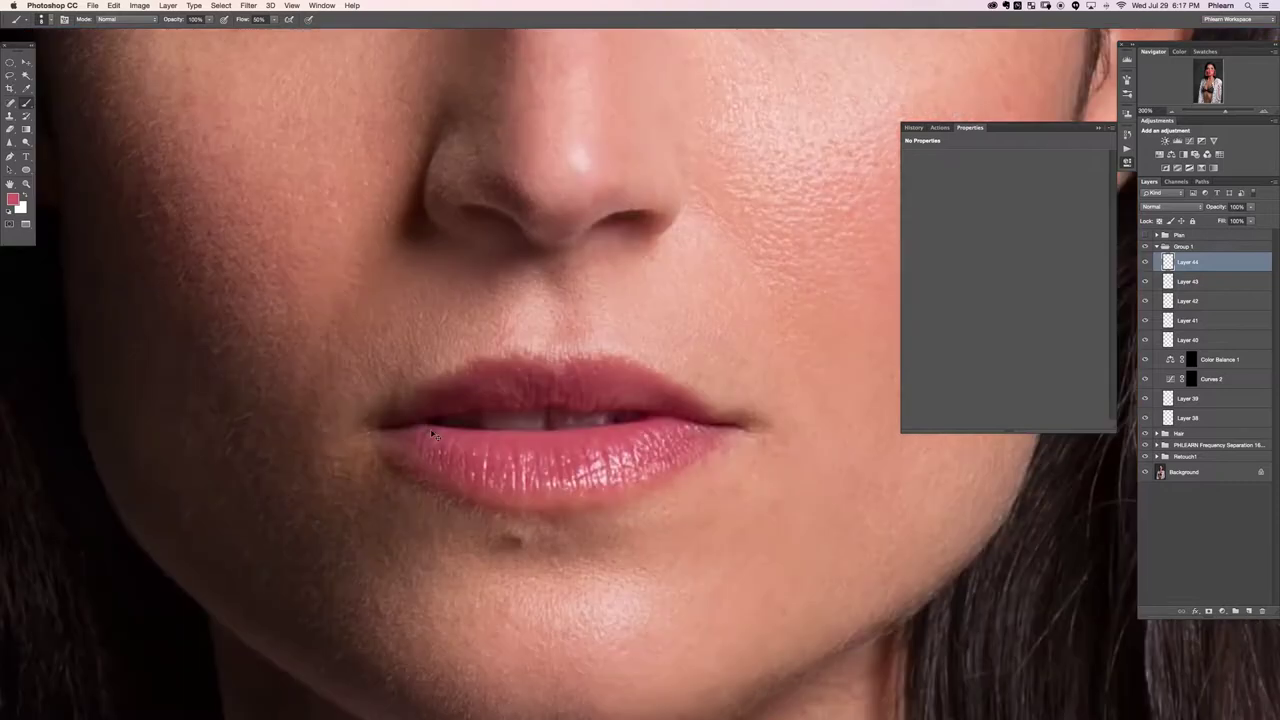
pyautogui.press('super+minus')
pyautogui.press('super+plus')
pyautogui.moveTo(497, 396); pyautogui.dragTo(527, 456)
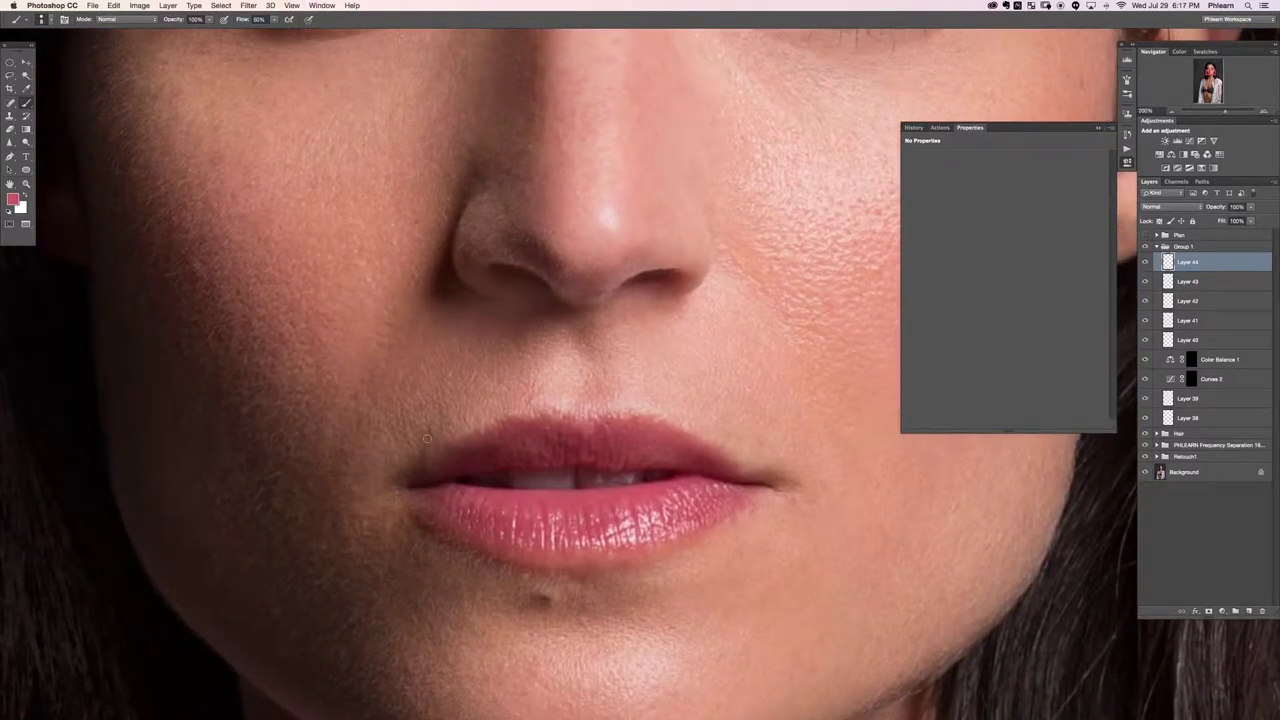
pyautogui.moveTo(427, 446); pyautogui.dragTo(432, 447)
pyautogui.keyDown('alt'); pyautogui.click(427, 454); pyautogui.keyUp('alt')
pyautogui.press('j')
pyautogui.keyDown('alt'); pyautogui.click(438, 436); pyautogui.keyUp('alt')
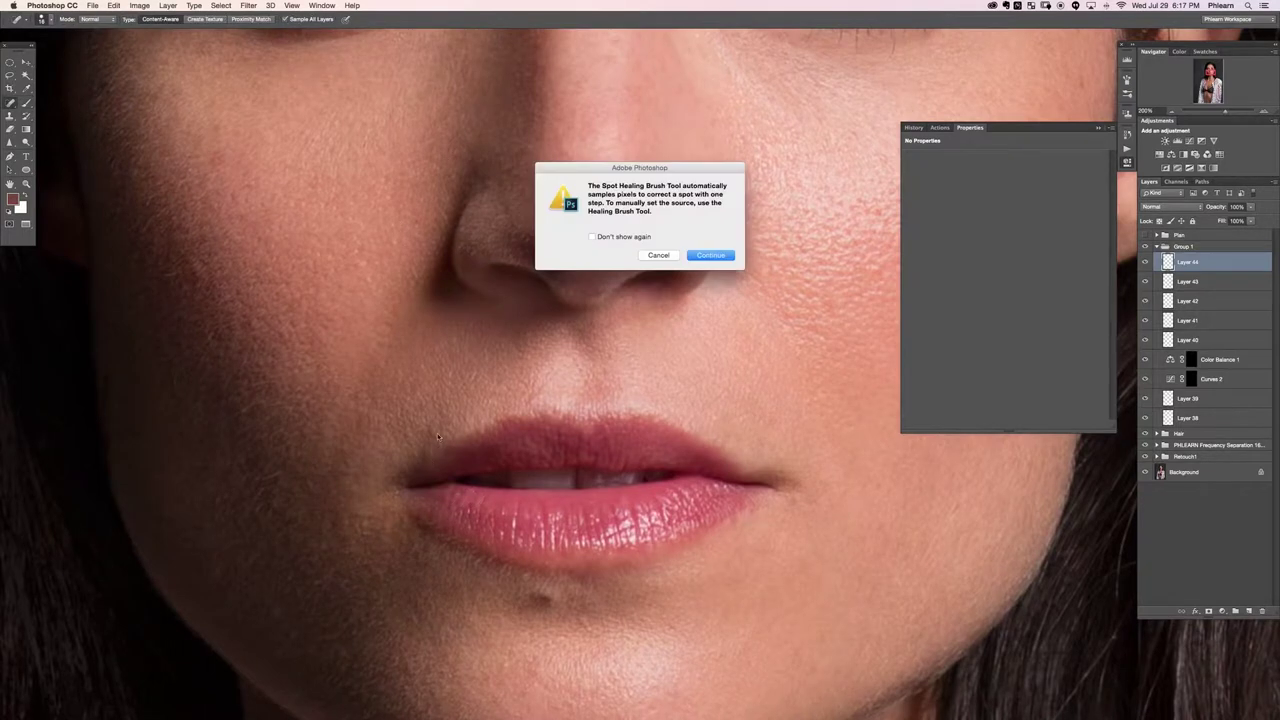
pyautogui.click(709, 256)
pyautogui.moveTo(428, 459); pyautogui.dragTo(434, 430)
# Heal the skin around the right-hand mouth corner with the Spot Healing Brush and check the whole face.
pyautogui.moveTo(804, 481)
pyautogui.mouseDown()
pyautogui.moveTo(791, 494)
pyautogui.moveTo(806, 484)
pyautogui.moveTo(768, 461)
pyautogui.moveTo(787, 467)
pyautogui.moveTo(776, 462)
pyautogui.moveTo(782, 479)
pyautogui.mouseUp()
pyautogui.click(778, 486)
pyautogui.click(835, 469)
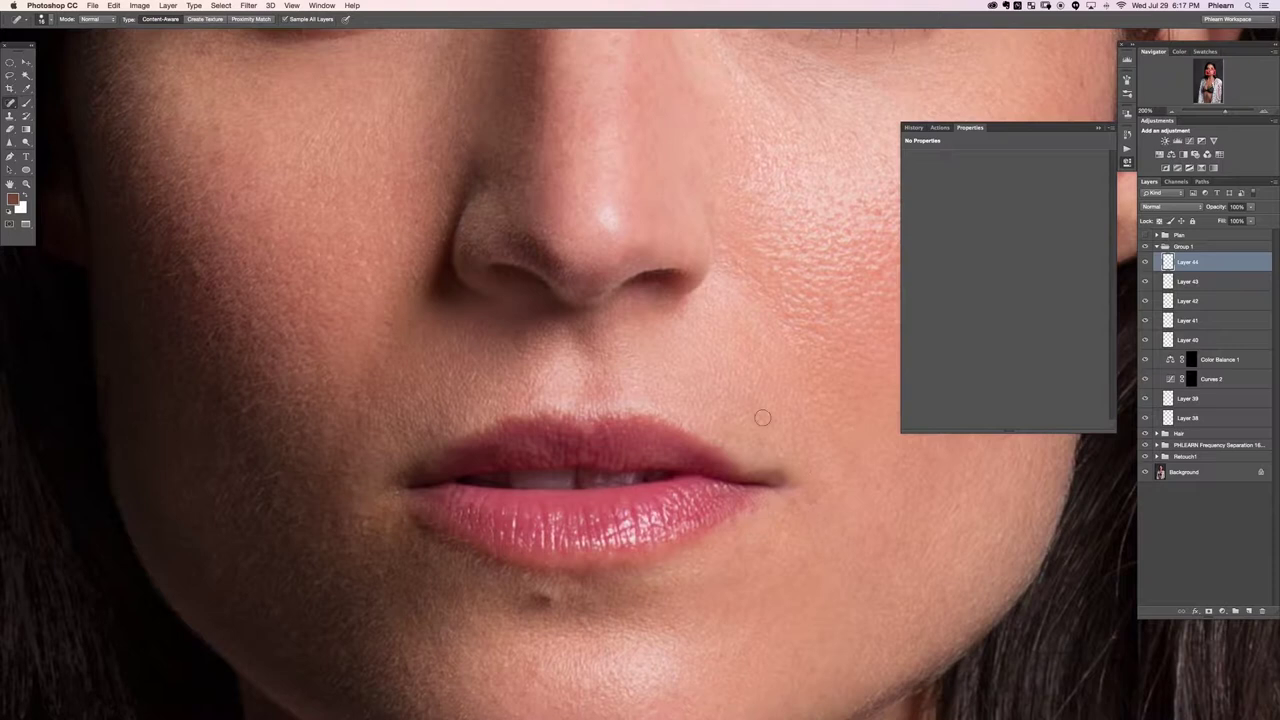
pyautogui.press('super+minus')
pyautogui.press('super+minus')
pyautogui.press('super+minus')
pyautogui.press('super+plus')
pyautogui.press('super+plus')
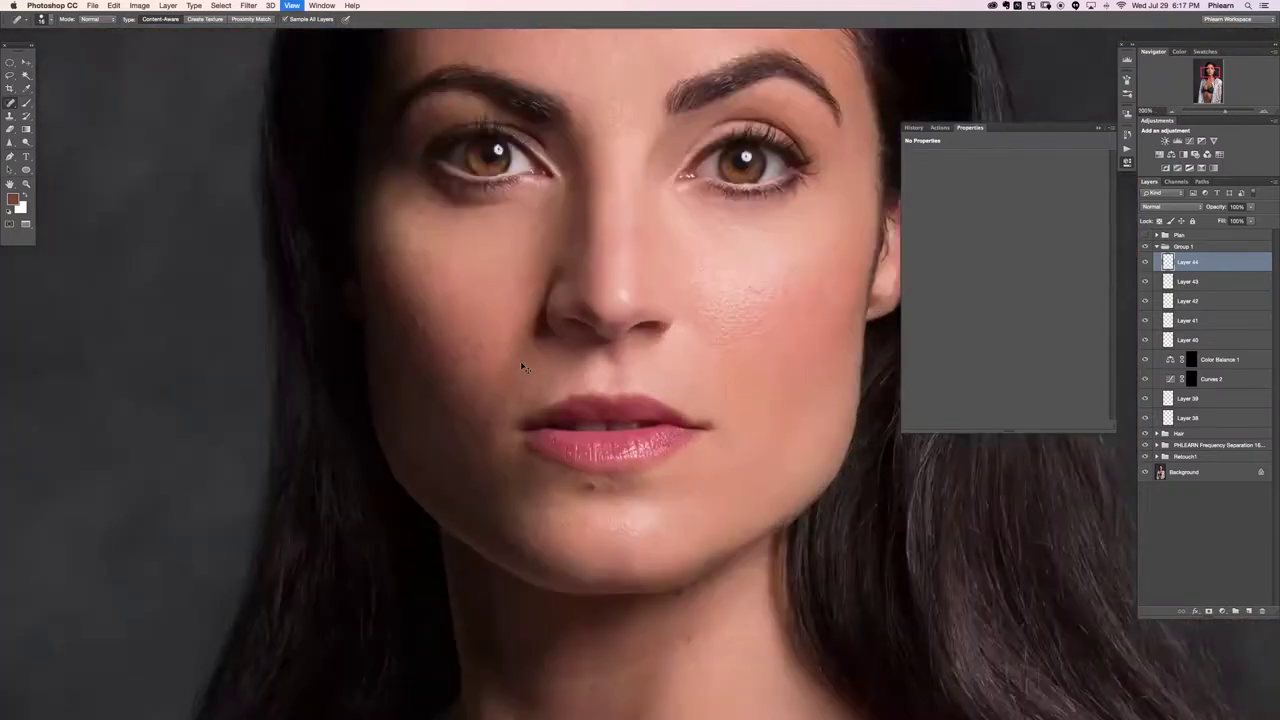
# Add a new layer and brush sampled skin tones over the dark shadow at the right-hand mouth corner.
pyautogui.press('b')
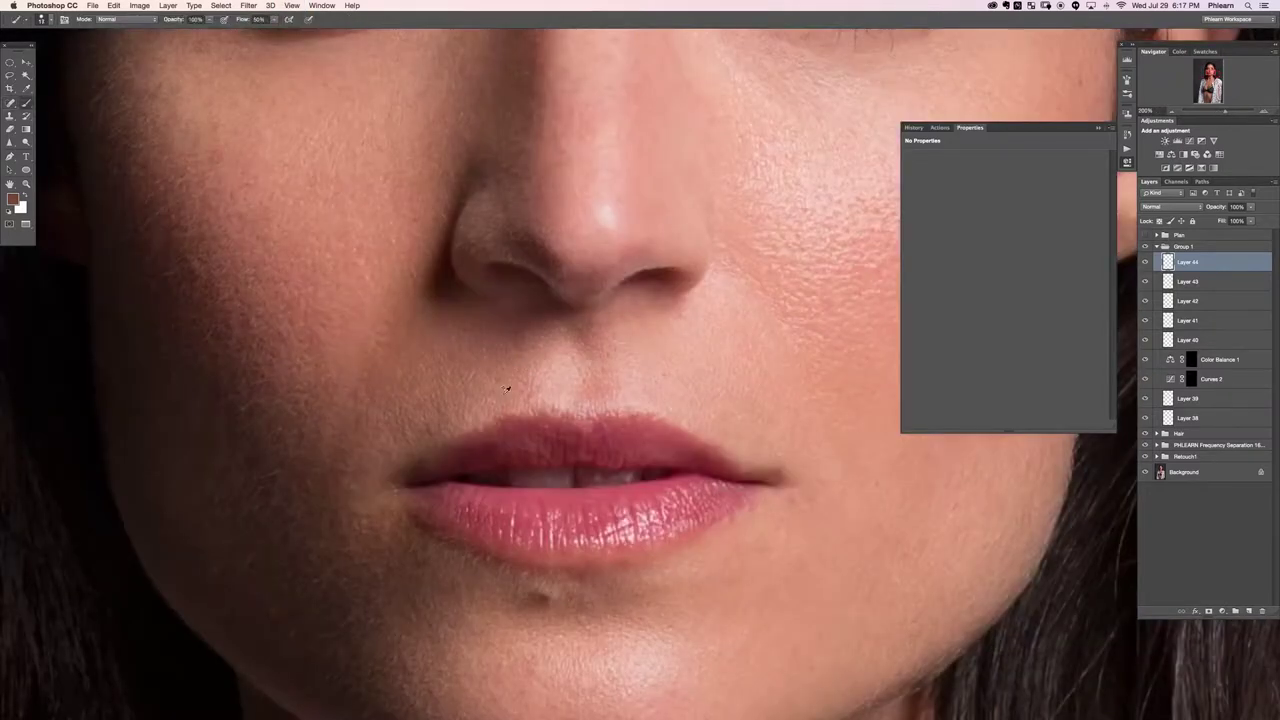
pyautogui.press('super+shift+alt+n')
pyautogui.keyDown('alt'); pyautogui.click(770, 452); pyautogui.keyUp('alt')
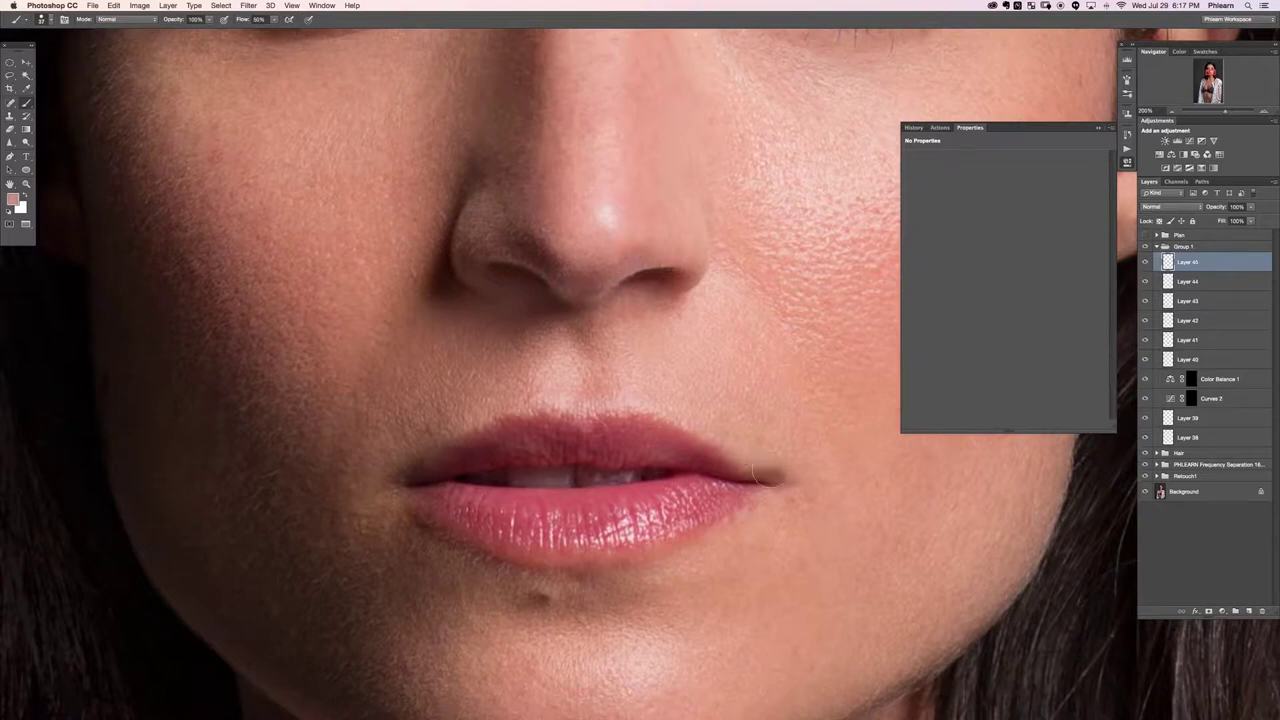
pyautogui.keyDown('alt'); pyautogui.click(760, 460); pyautogui.keyUp('alt')
pyautogui.moveTo(794, 476); pyautogui.dragTo(769, 465)
pyautogui.keyDown('alt'); pyautogui.click(764, 456); pyautogui.keyUp('alt')
pyautogui.keyDown('alt'); pyautogui.click(800, 480); pyautogui.keyUp('alt')
pyautogui.keyDown('alt'); pyautogui.click(775, 447); pyautogui.keyUp('alt')
# Clone nearby skin over the right-hand mouth corner at 30% flow and erase the spill on the lip line.
pyautogui.press('s')
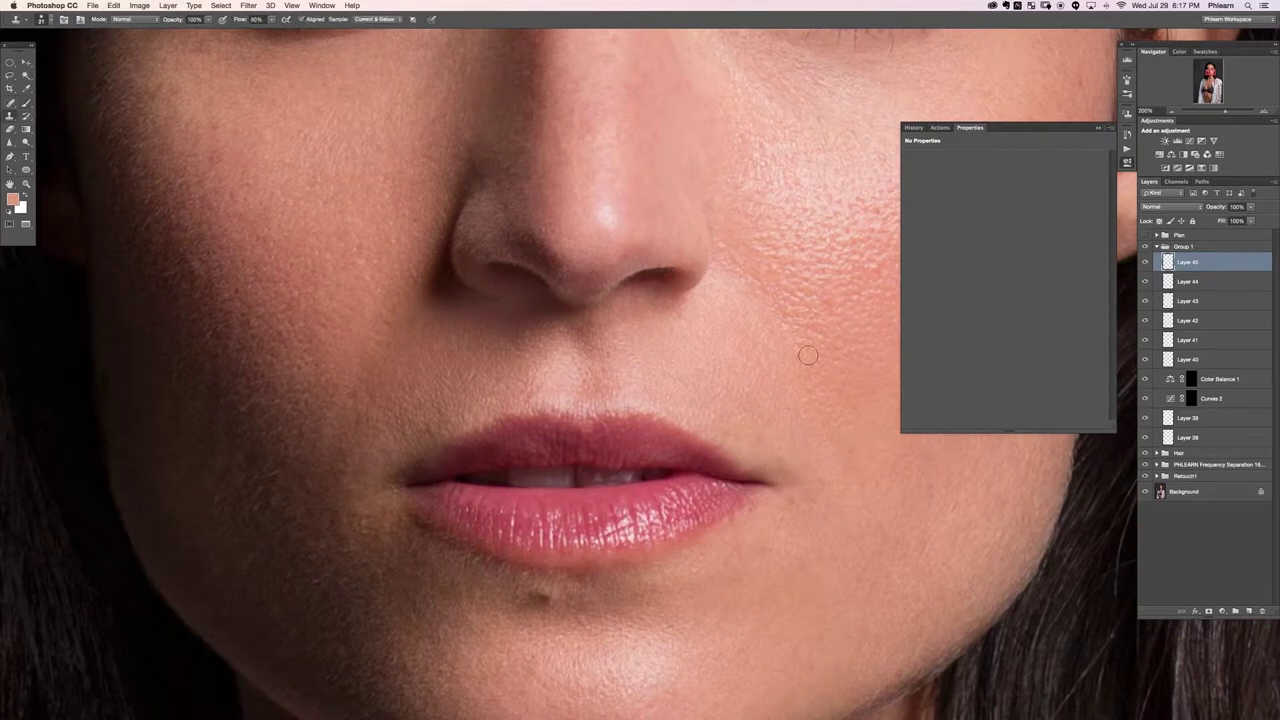
pyautogui.keyDown('alt'); pyautogui.click(782, 448); pyautogui.keyUp('alt')
pyautogui.moveTo(806, 490); pyautogui.dragTo(791, 478)
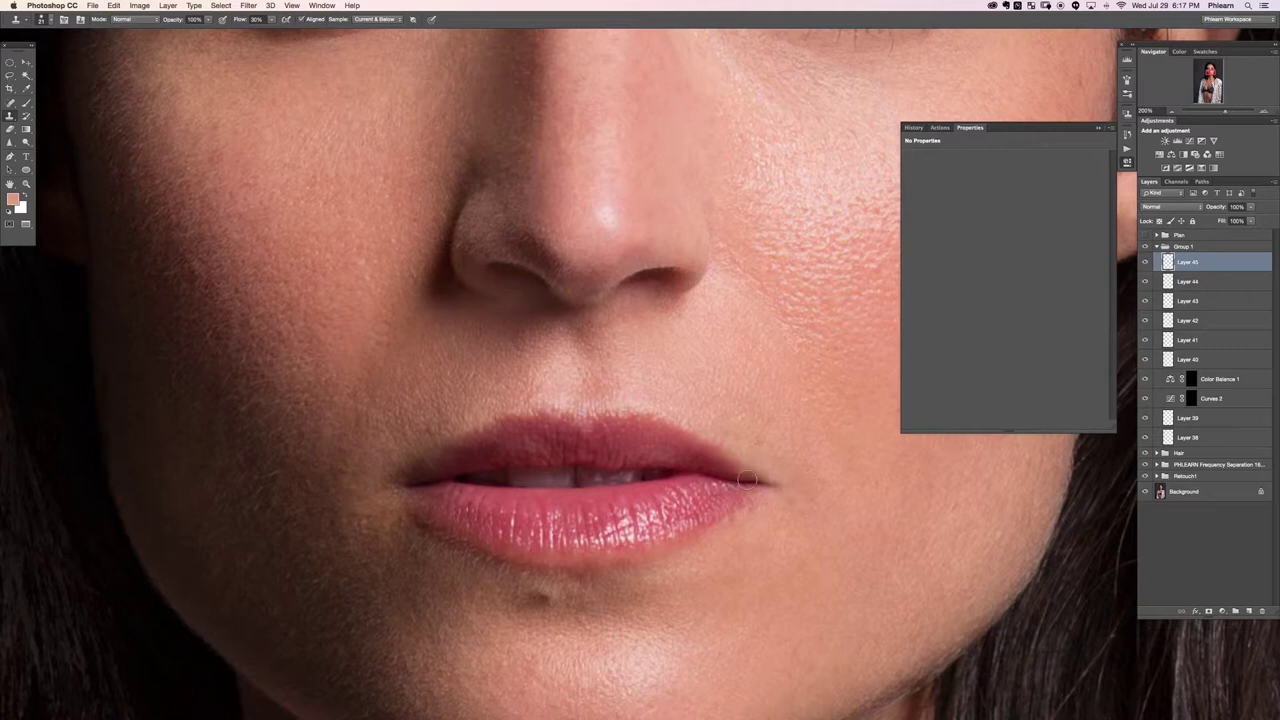
pyautogui.press('e')
pyautogui.moveTo(760, 476)
pyautogui.mouseDown()
pyautogui.moveTo(742, 472)
pyautogui.moveTo(756, 480)
pyautogui.mouseUp()
pyautogui.press('super+minus')
pyautogui.press('super+minus')
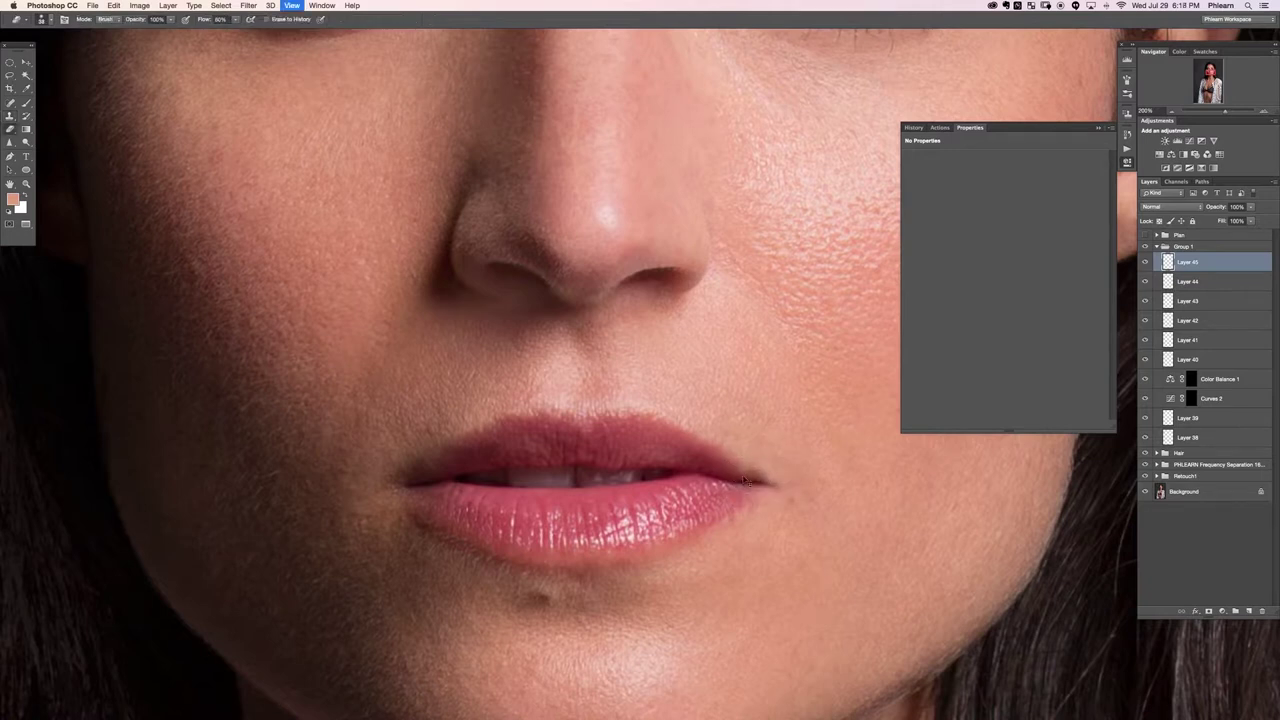
pyautogui.press('super+equal')
pyautogui.press('super+equal')
# Clone more skin from above the right-hand mouth corner along the lip edge and undo the last stroke.
pyautogui.press('s')
pyautogui.keyDown('alt'); pyautogui.click(780, 437); pyautogui.keyUp('alt')
pyautogui.moveTo(794, 490); pyautogui.dragTo(759, 469)
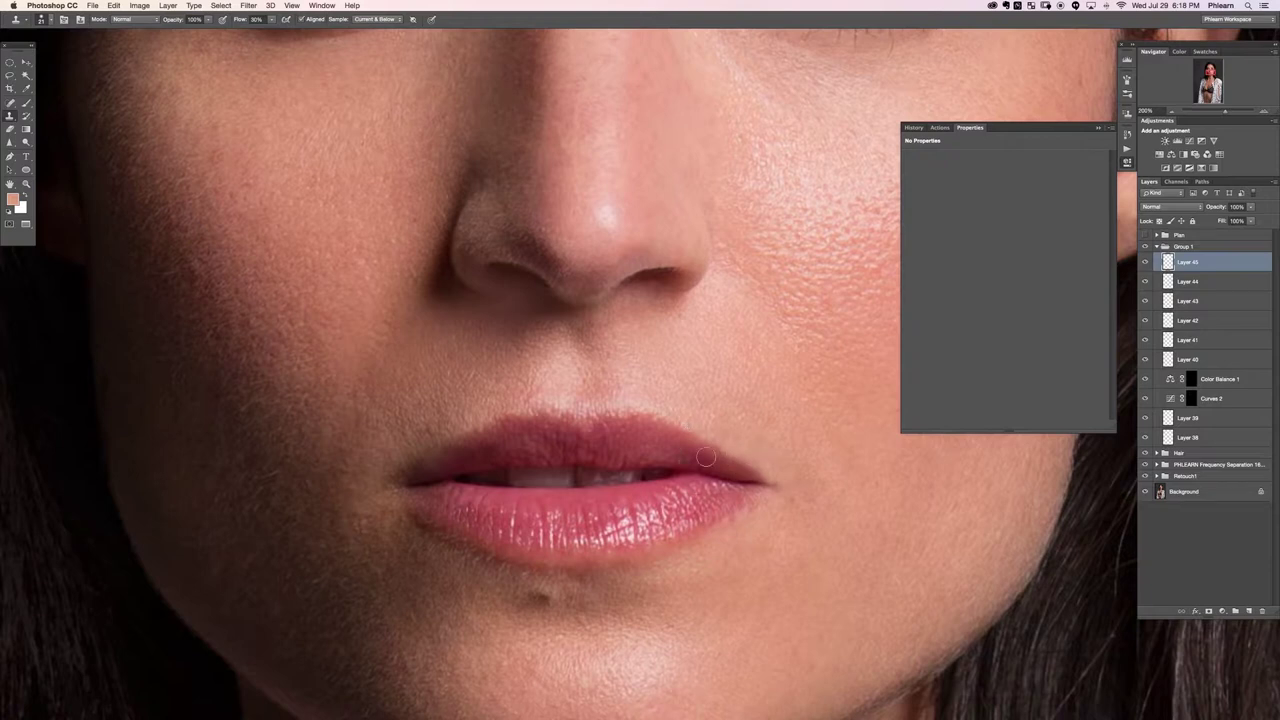
pyautogui.press('super+z')
# Compare the portrait with and without the mouth-corner layer and inspect the lips at different magnifications.
pyautogui.press('super+minus')
pyautogui.press('super+minus')
pyautogui.press('super+plus')
pyautogui.press('super+plus')
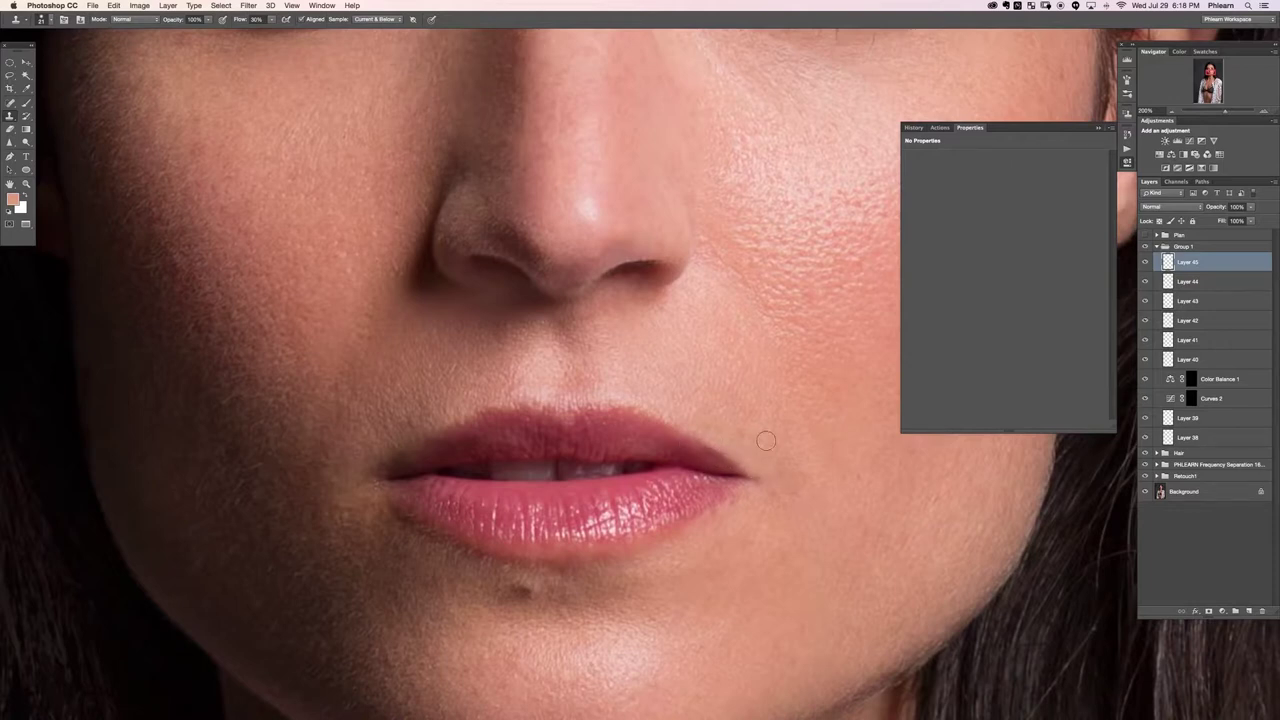
pyautogui.scroll(-2, 626, 389)
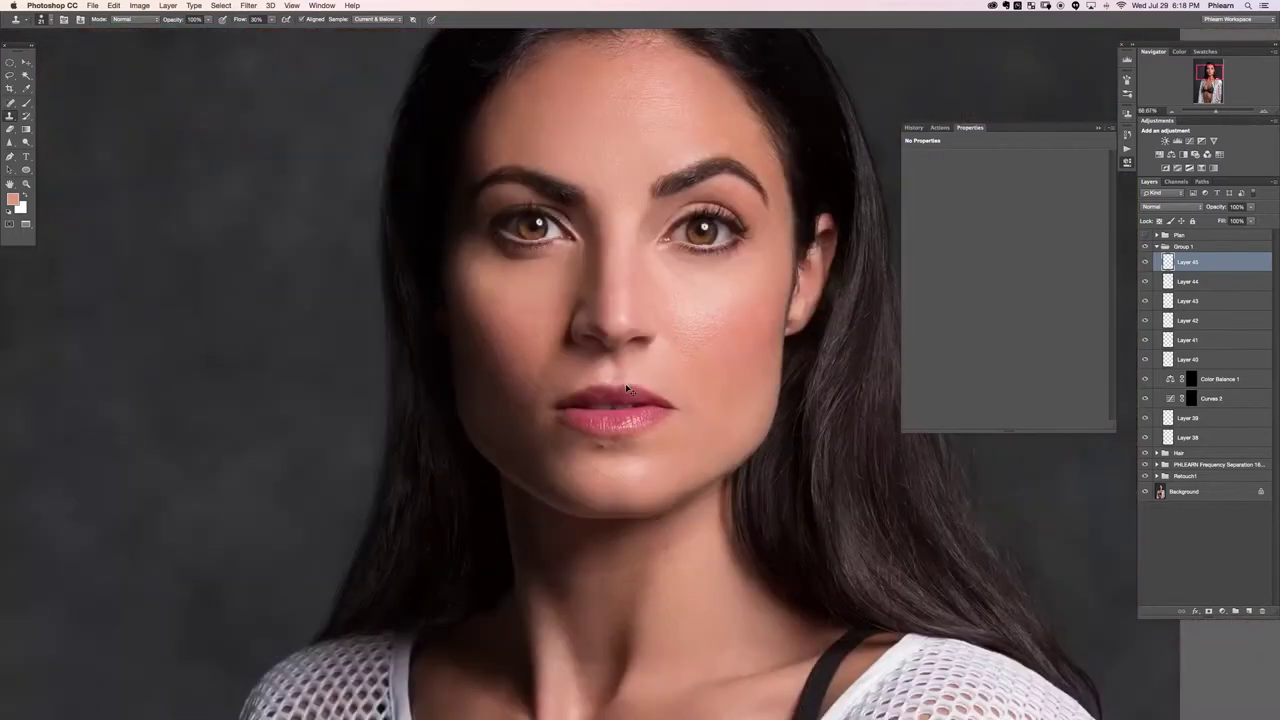
pyautogui.press('super+plus')
pyautogui.press('super+plus')
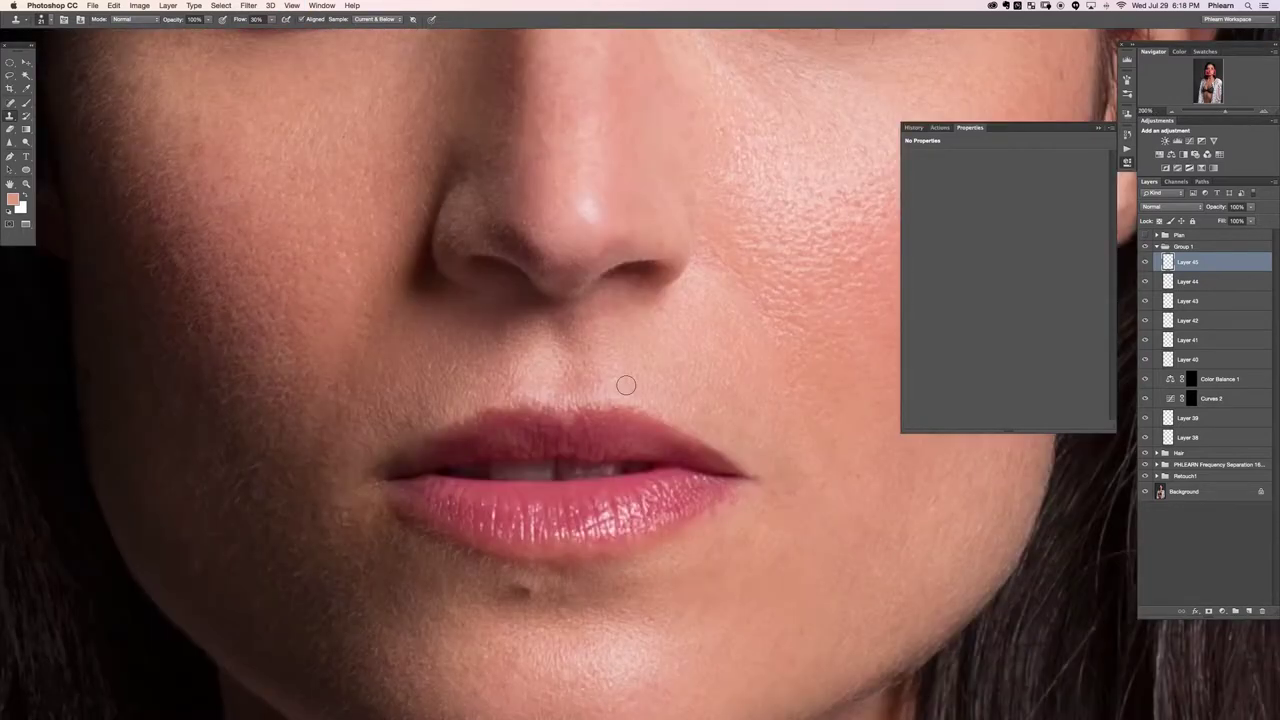
pyautogui.press('super+minus')
pyautogui.press('super+minus')
pyautogui.click(1145, 262)
pyautogui.click(1145, 262)
pyautogui.click(1145, 262)
pyautogui.click(1145, 262)
pyautogui.click(1145, 262)
pyautogui.click(1145, 262)
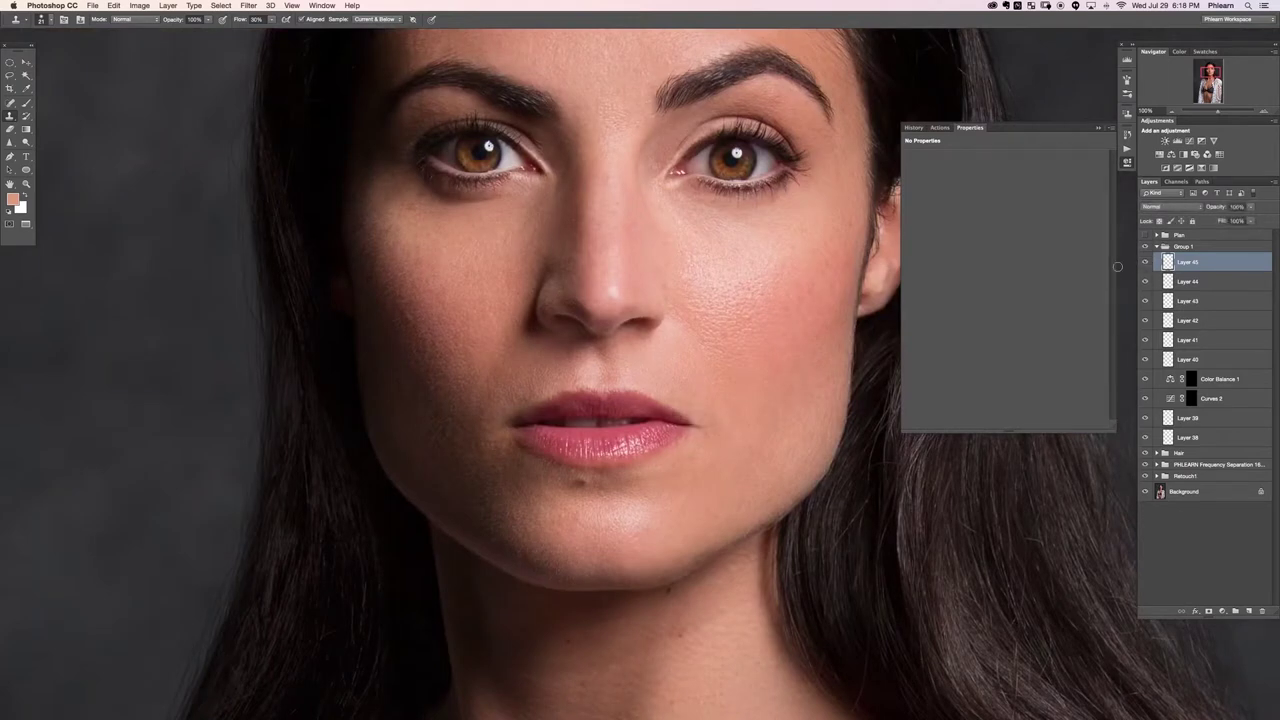
# Erase part of the mouth-corner layer over the right-hand side of the upper lip and compare with the layer hidden.
pyautogui.press('e')
pyautogui.moveTo(630, 420); pyautogui.dragTo(636, 420)
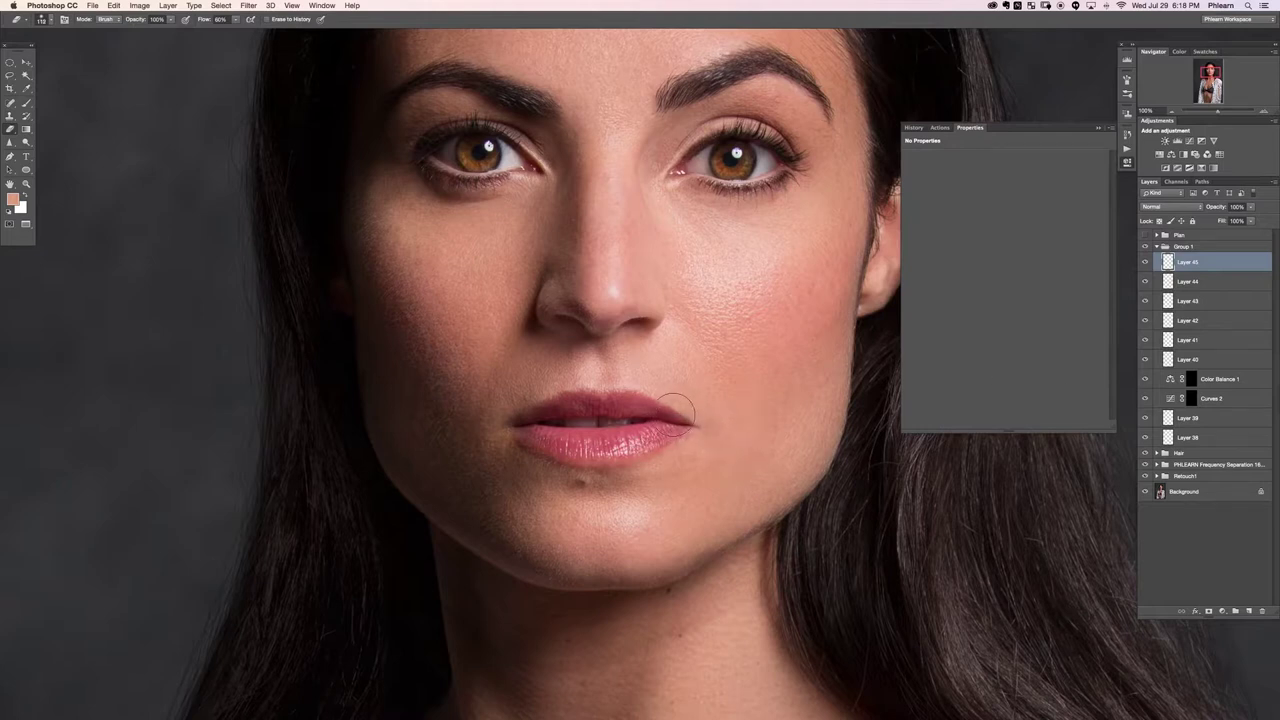
pyautogui.click(1146, 263)
pyautogui.click(1146, 263)
pyautogui.click(1145, 264)
pyautogui.click(1145, 264)
pyautogui.click(1144, 266)
pyautogui.click(1144, 265)
# Examine the retouched eyes, nose and lips up close and in the wider portrait.
pyautogui.moveTo(694, 346); pyautogui.dragTo(651, 450)
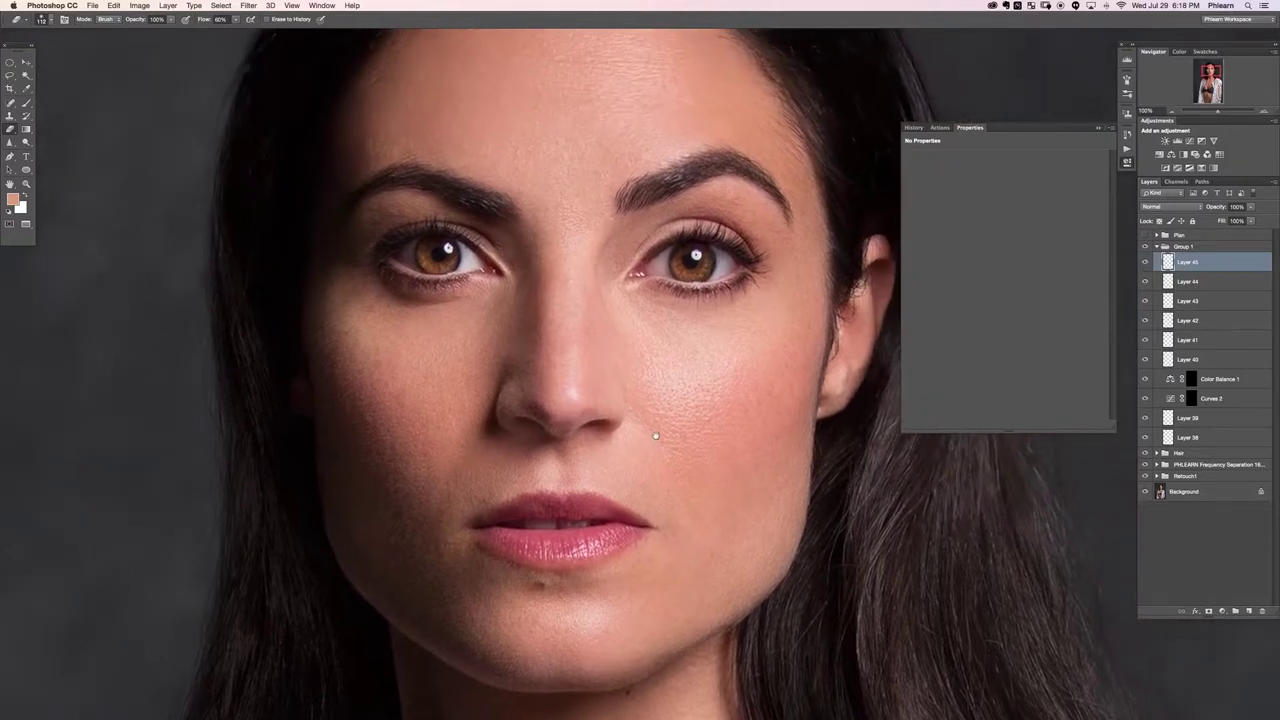
pyautogui.press('super+plus')
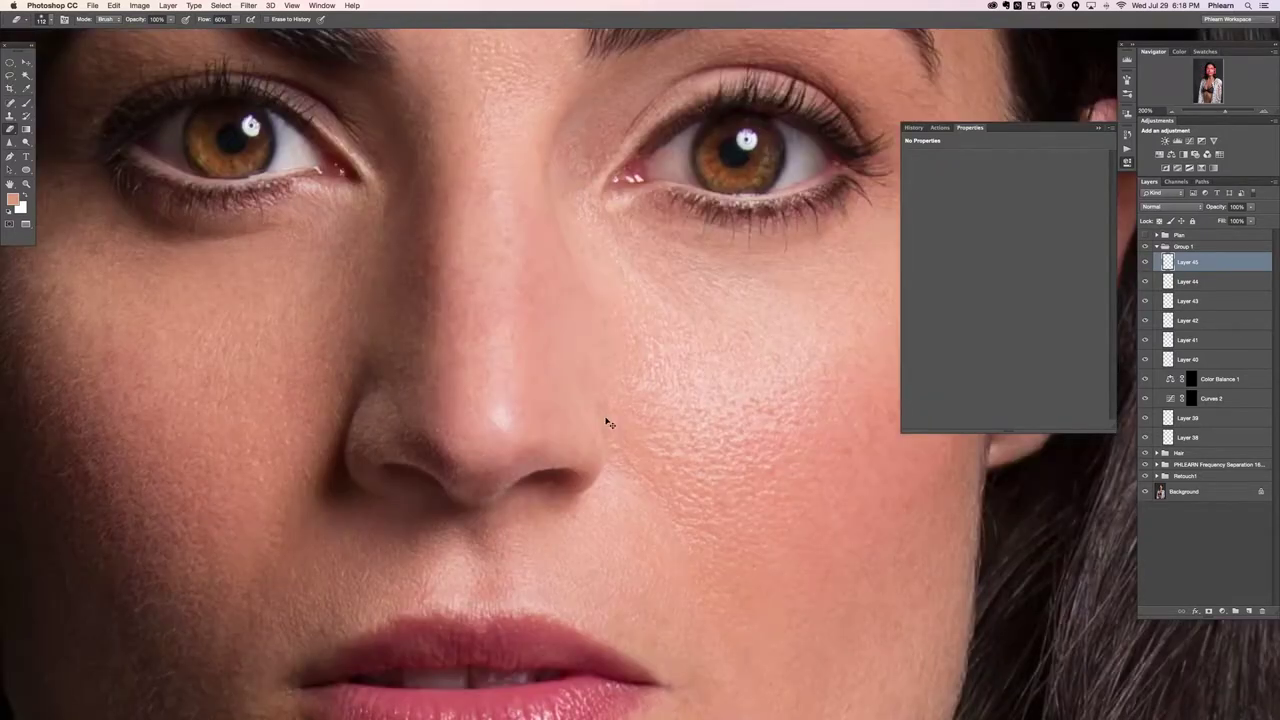
pyautogui.press('super+minus')
pyautogui.press('super+minus')
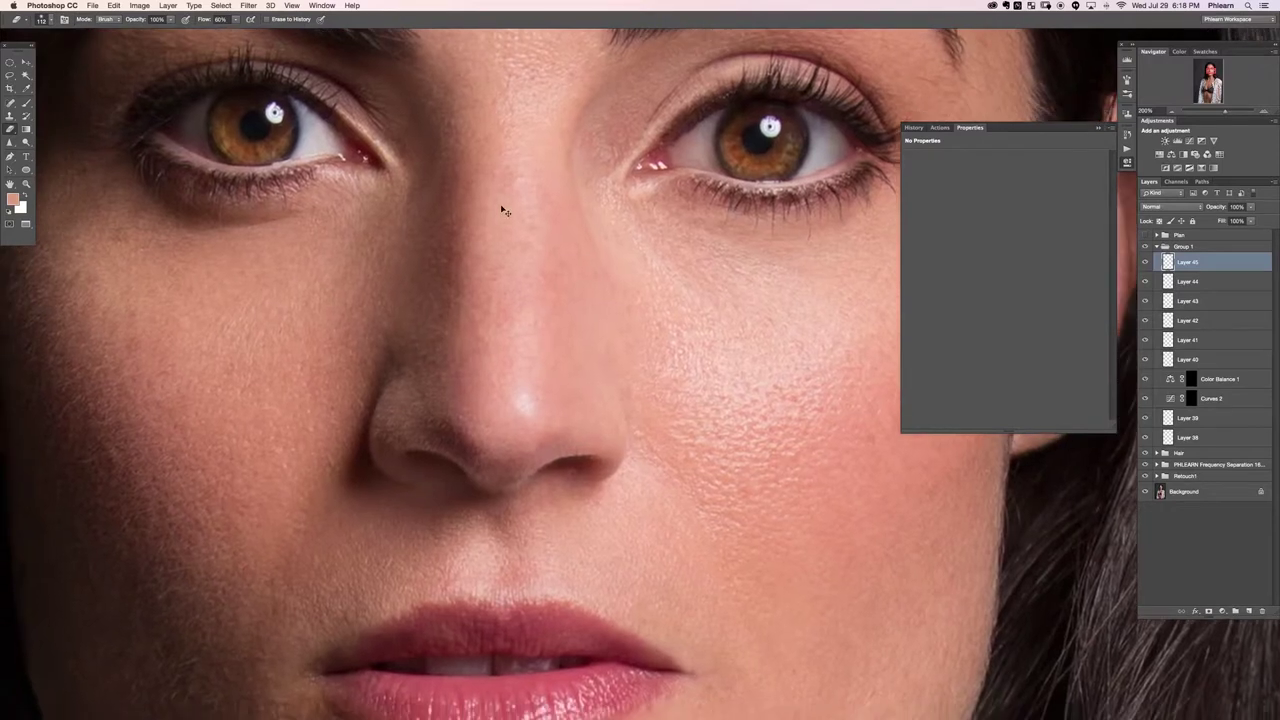
pyautogui.press('super+minus')
pyautogui.press('super+plus')
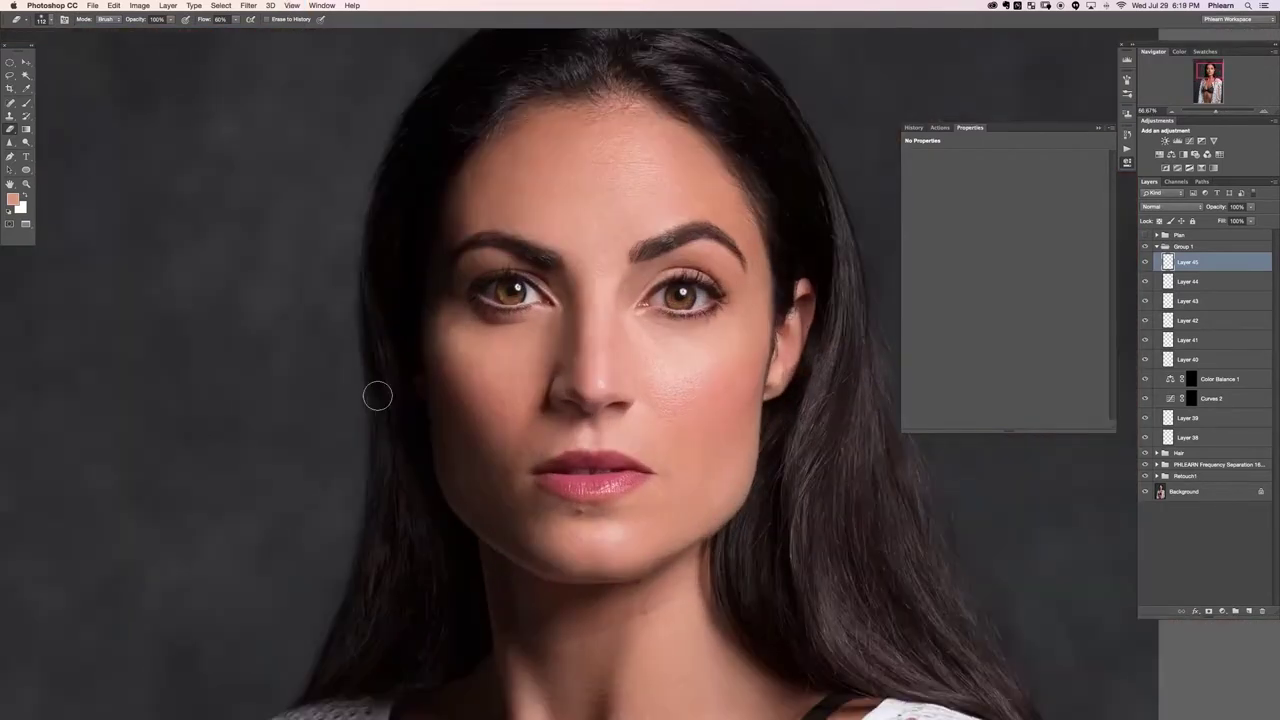
# Collapse Group 1 and compare the face with the group hidden and shown several times.
pyautogui.moveTo(596, 374); pyautogui.dragTo(570, 386)
pyautogui.hscroll(1, 569, 386)
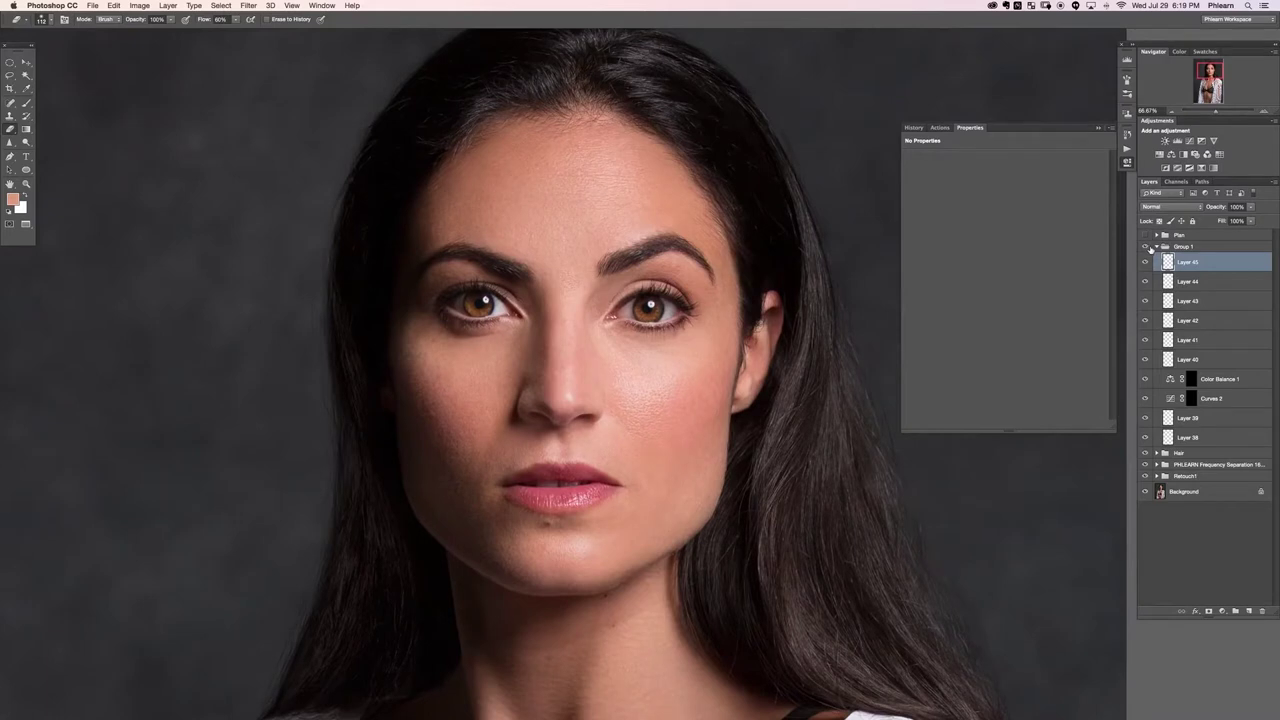
pyautogui.click(1157, 247)
pyautogui.click(1146, 247)
pyautogui.press('super+comma')
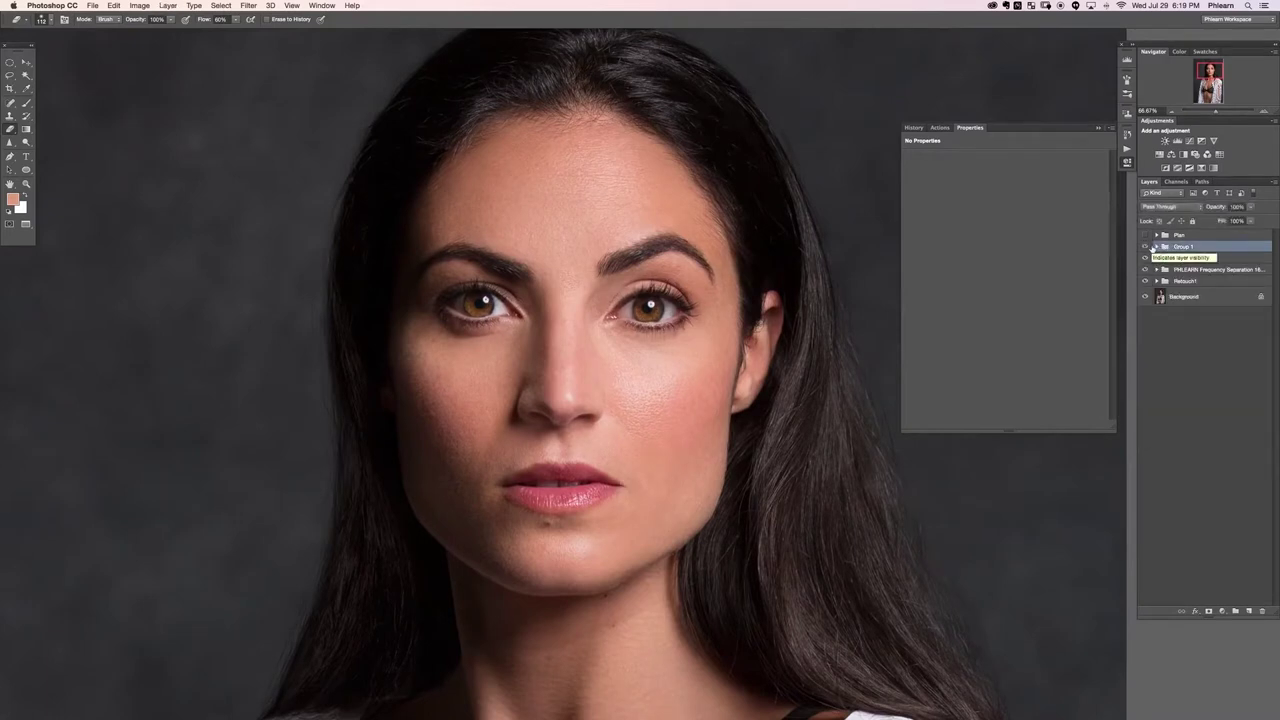
pyautogui.press('super+comma')
pyautogui.press('super+comma')
pyautogui.press('super+comma')
pyautogui.press('super+comma')
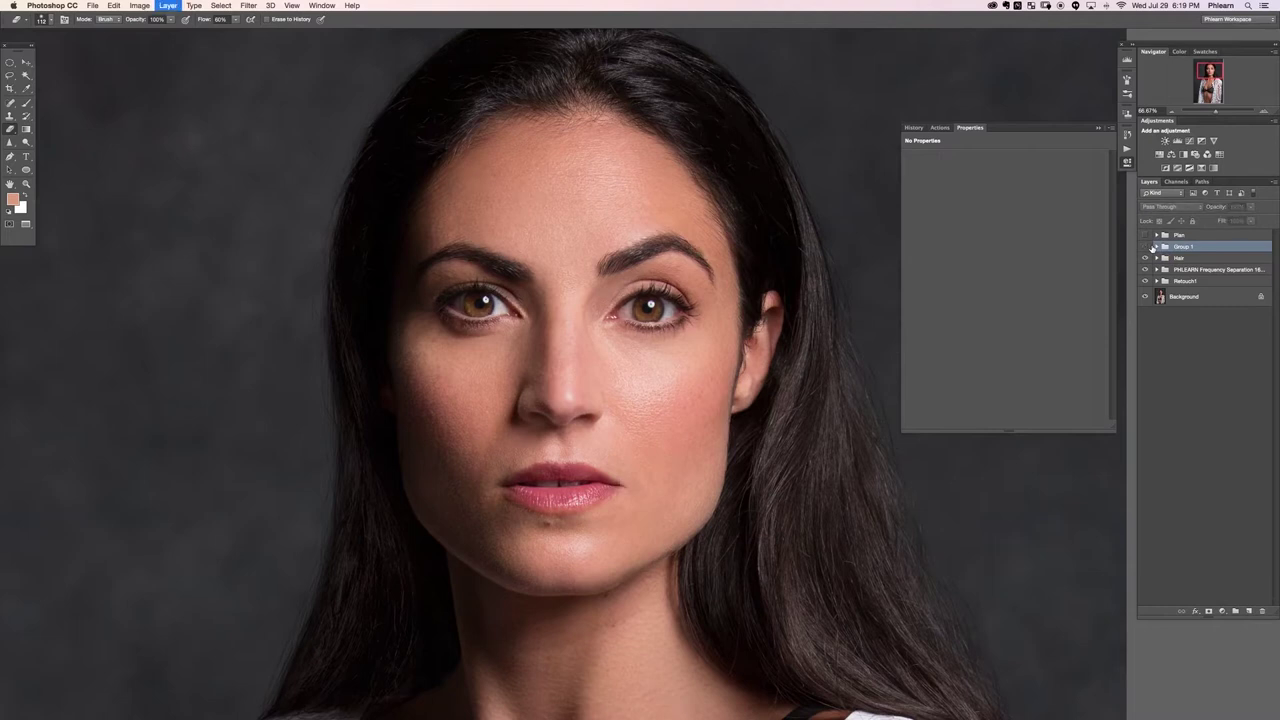
pyautogui.press('super+comma')
pyautogui.press('super+comma')
pyautogui.press('super+comma')
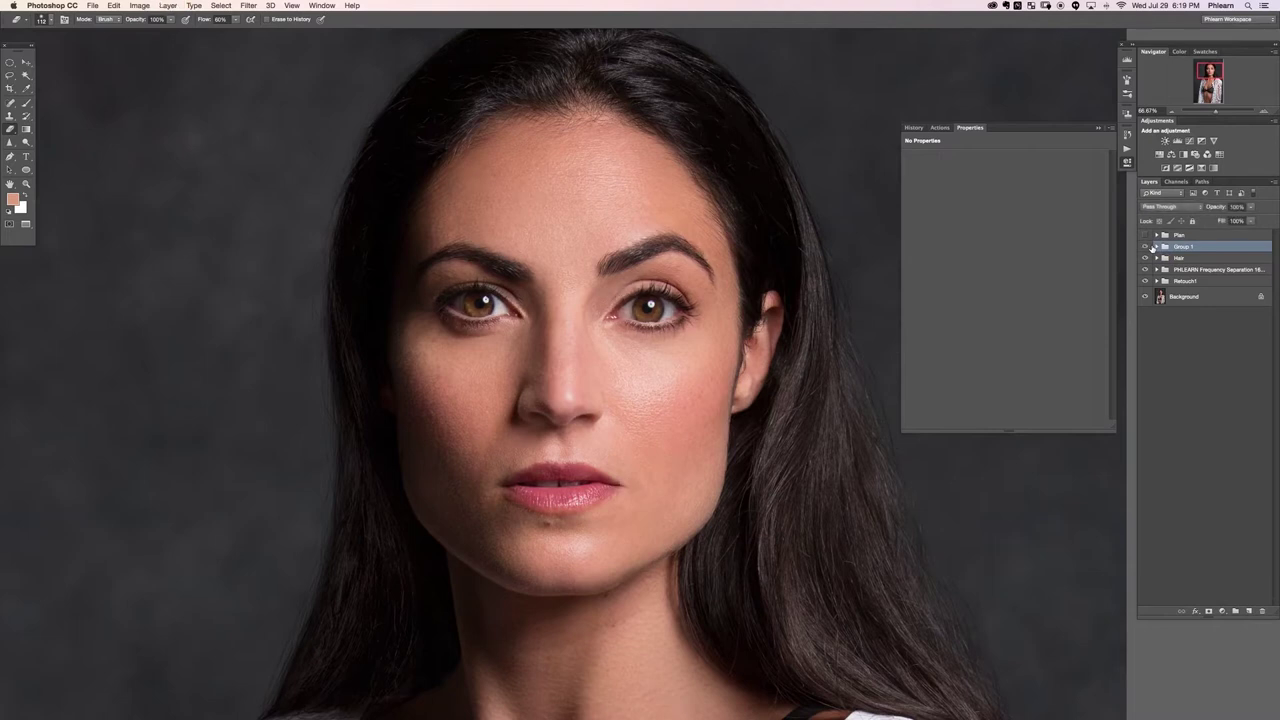
pyautogui.press('super+comma')
# Examine the retouched portrait as a whole and then the face up close for remaining flaws.
pyautogui.press('super+minus')
pyautogui.press('super+minus')
pyautogui.press('super+minus')
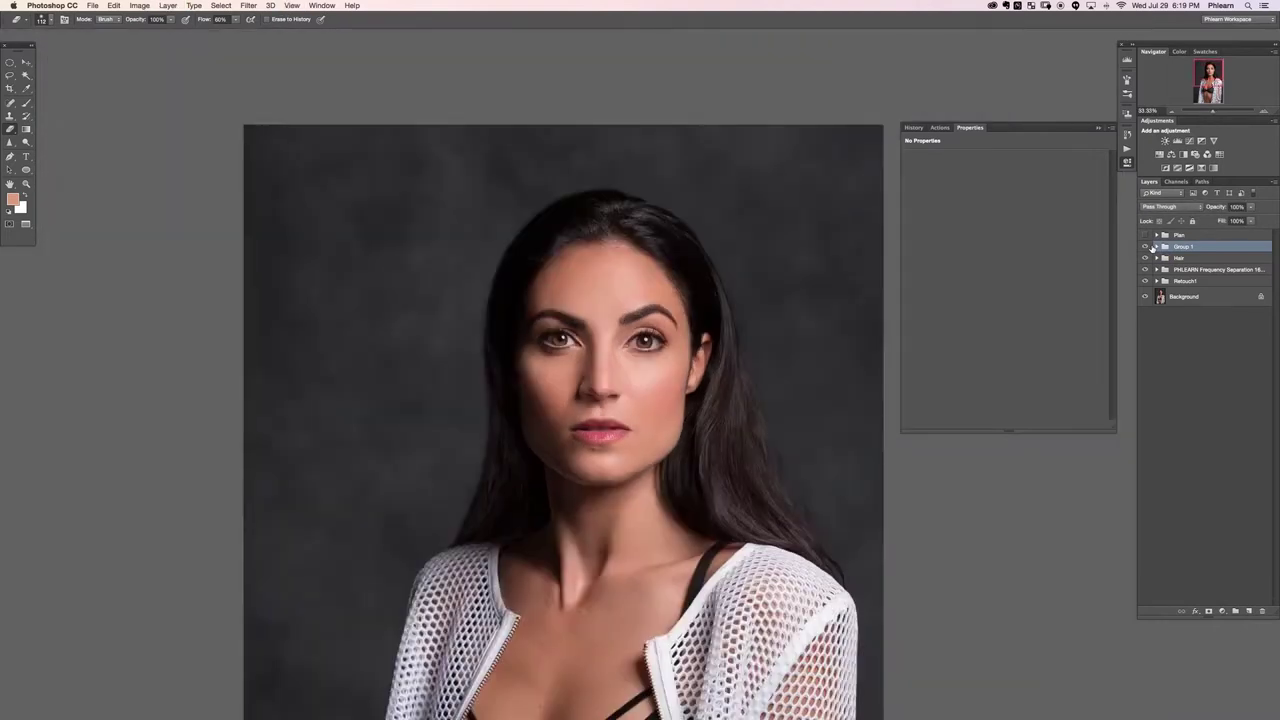
pyautogui.moveTo(688, 432); pyautogui.dragTo(639, 154)
pyautogui.moveTo(628, 348); pyautogui.dragTo(614, 477)
pyautogui.press('super+plus')
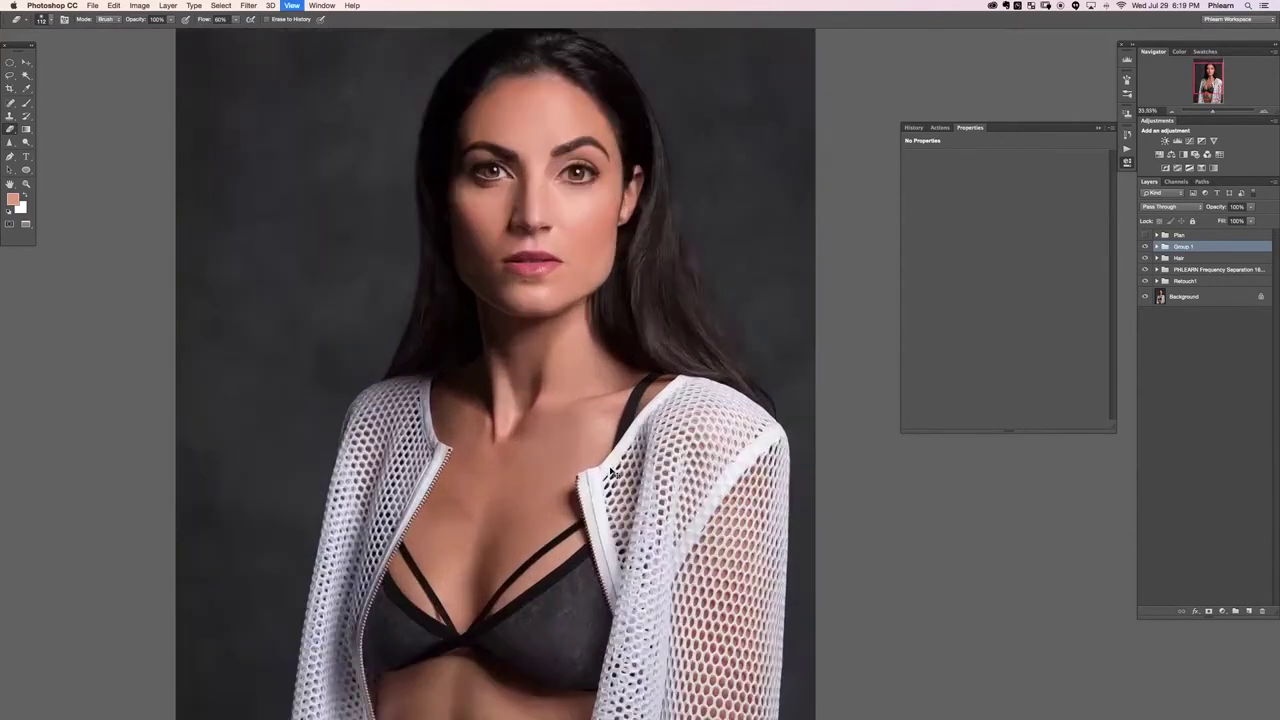
pyautogui.press('super+plus')
pyautogui.moveTo(442, 210); pyautogui.dragTo(446, 369)
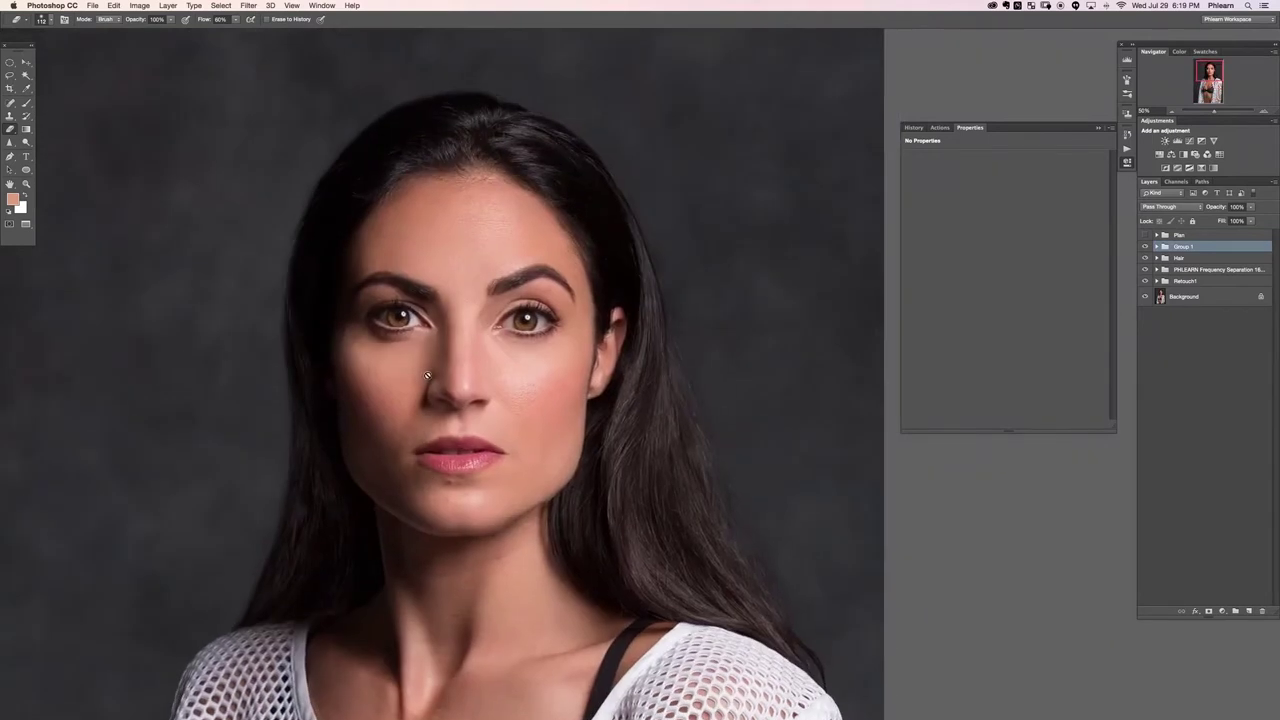
pyautogui.press('super+plus')
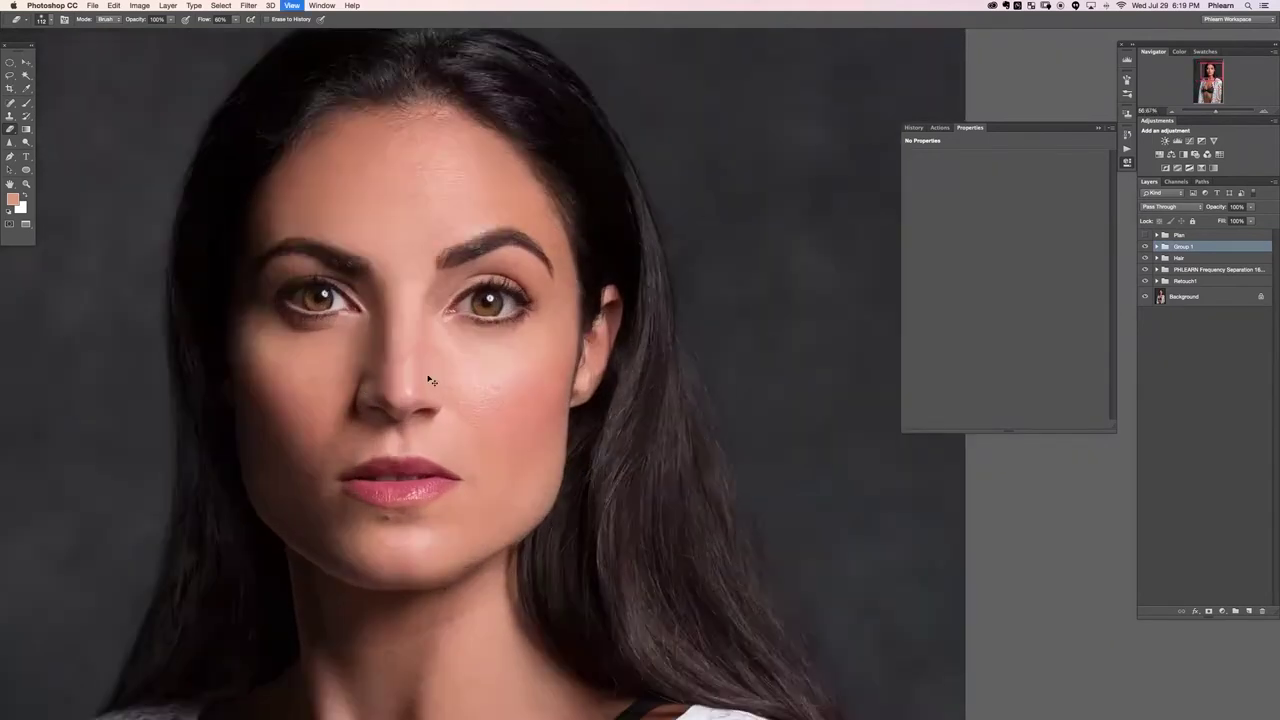
pyautogui.press('super+plus')
pyautogui.moveTo(478, 355); pyautogui.dragTo(659, 378)
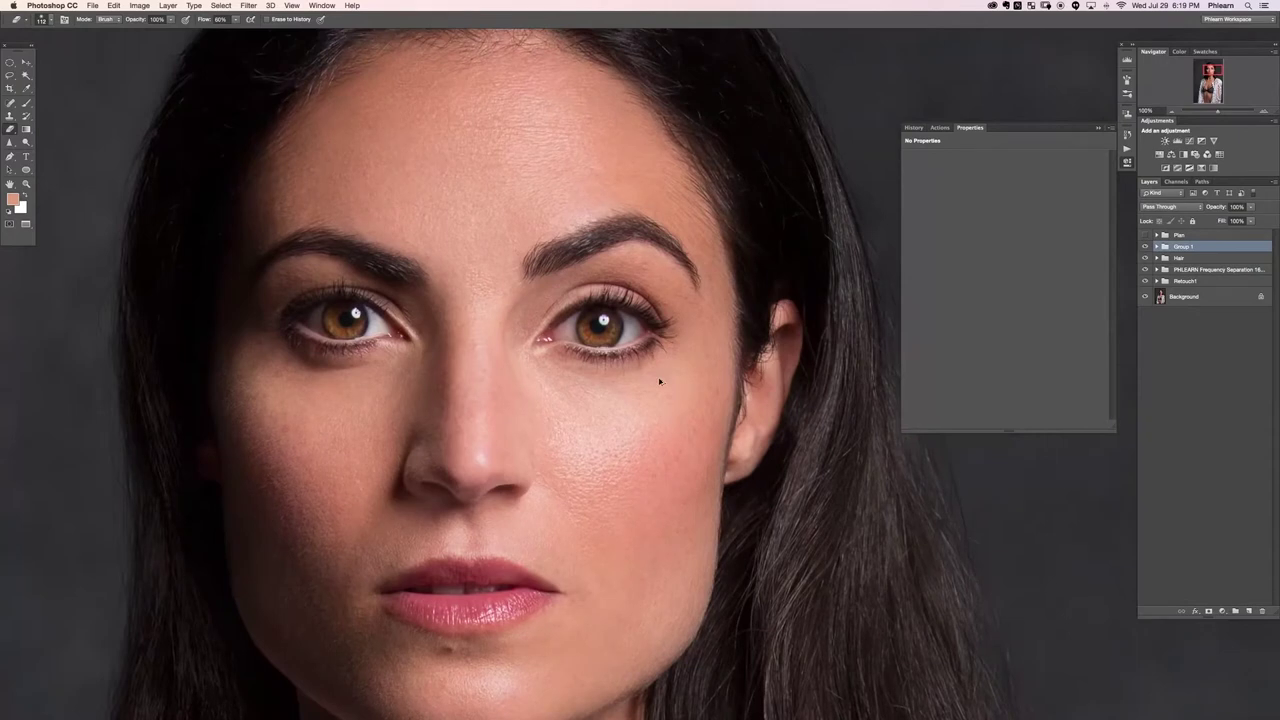
# Add a new layer above Group 1 and touch up small skin blemishes on the face with the content-aware Spot Healing Brush.
pyautogui.press('super+alt+shift+n')
pyautogui.press('j')
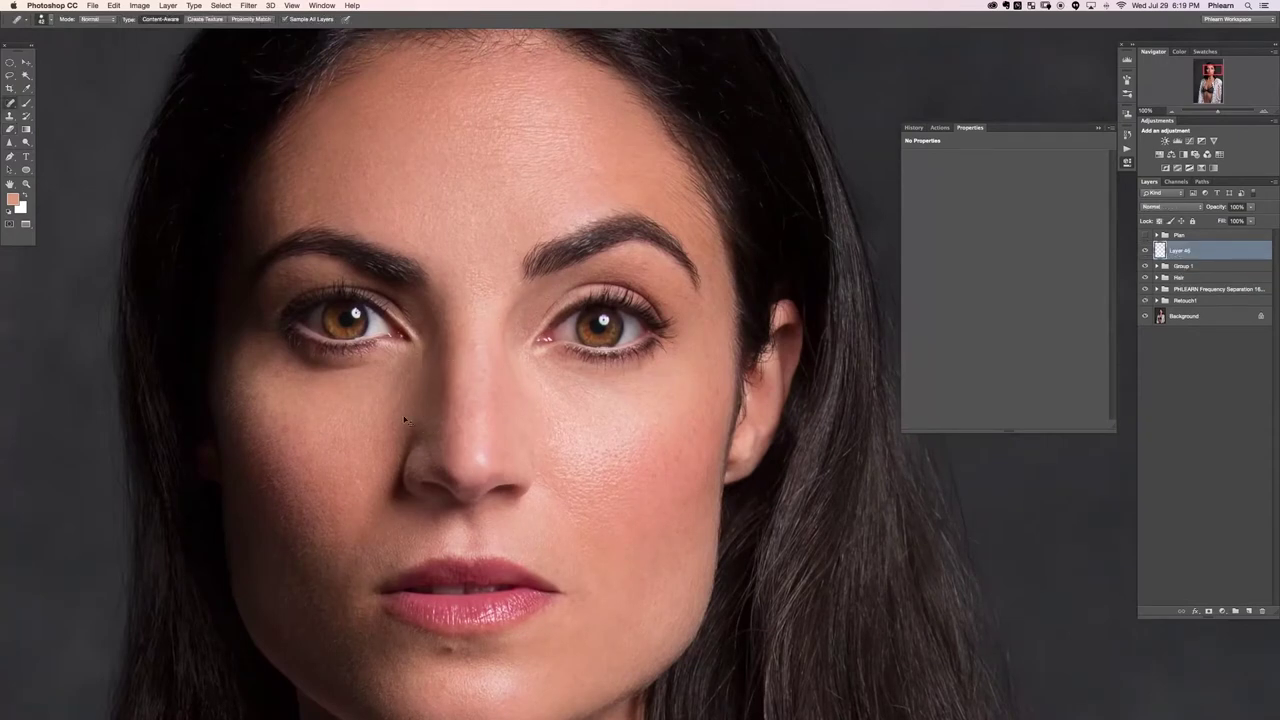
pyautogui.press('super+minus')
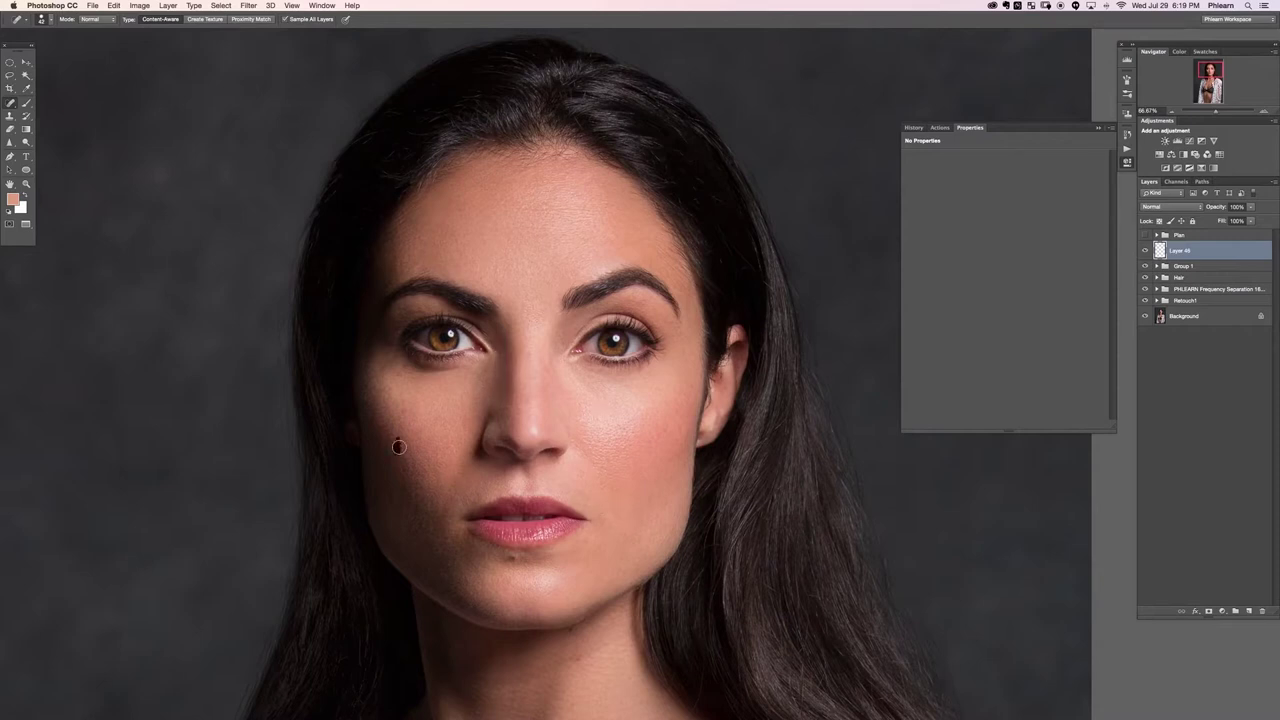
pyautogui.click(1145, 254)
pyautogui.moveTo(474, 387); pyautogui.dragTo(466, 379)
pyautogui.moveTo(652, 503); pyautogui.dragTo(629, 481)
pyautogui.click(646, 408)
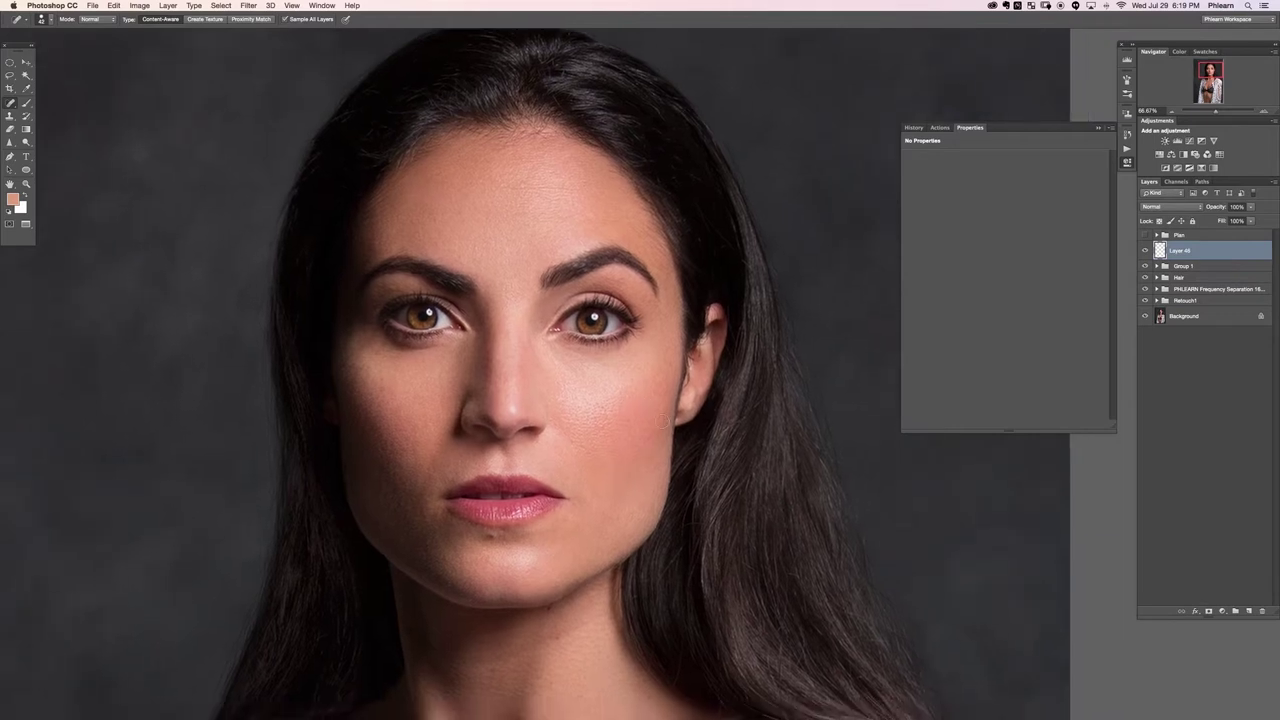
# Move the new healing layer to the top of Group 1 and collapse the group.
pyautogui.click(1157, 266)
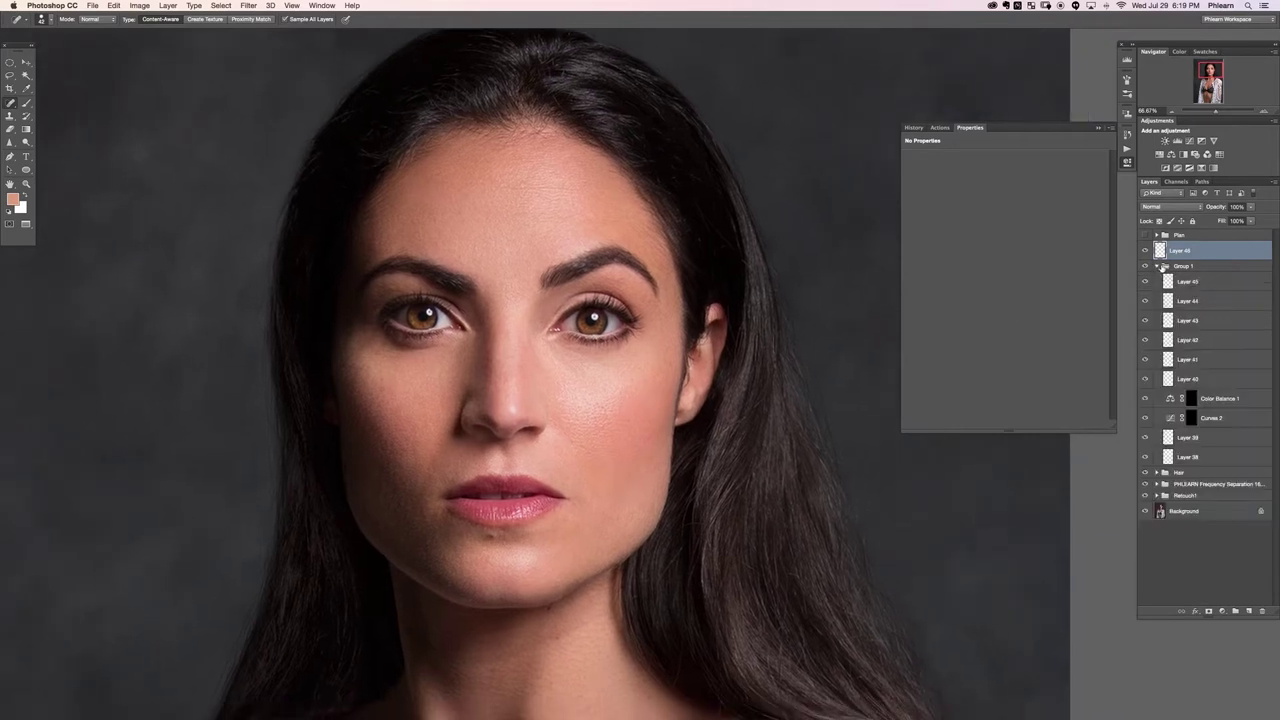
pyautogui.press('super+[')
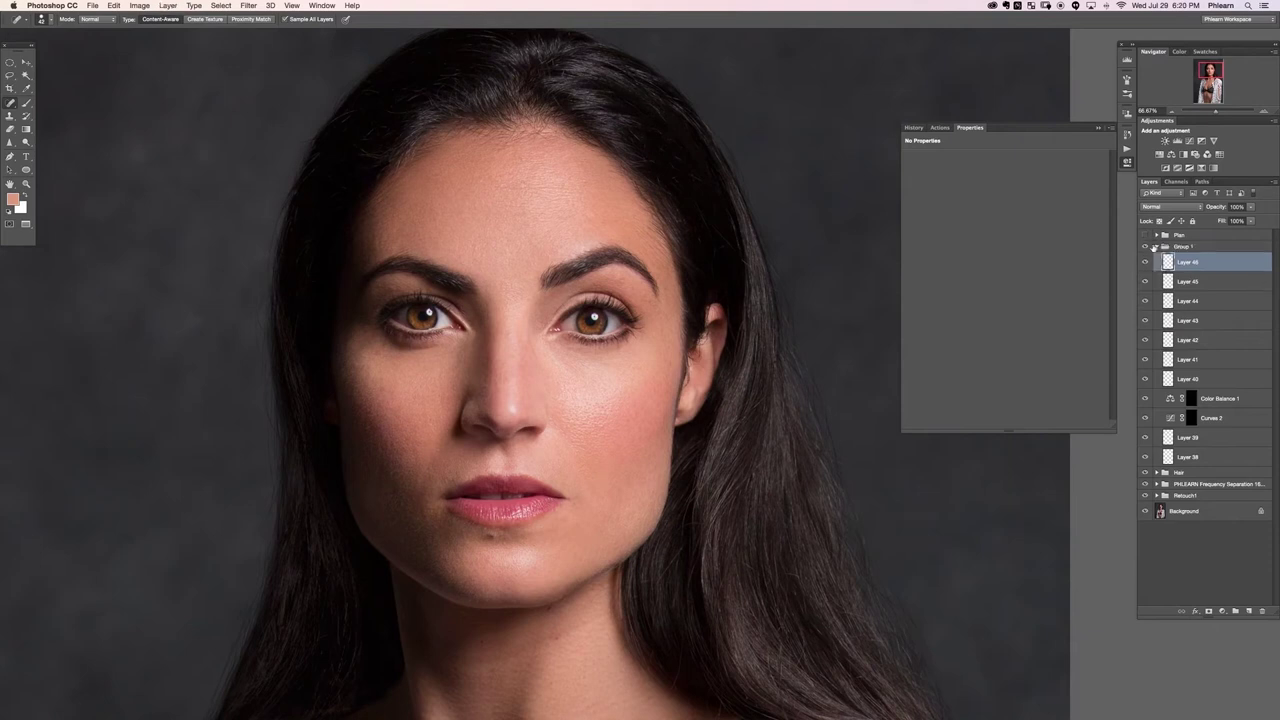
pyautogui.click(1157, 247)
# Compare the face with Group 1 hidden and shown, then hide all retouching groups to view the original photo.
pyautogui.click(1146, 247)
pyautogui.click(1146, 247)
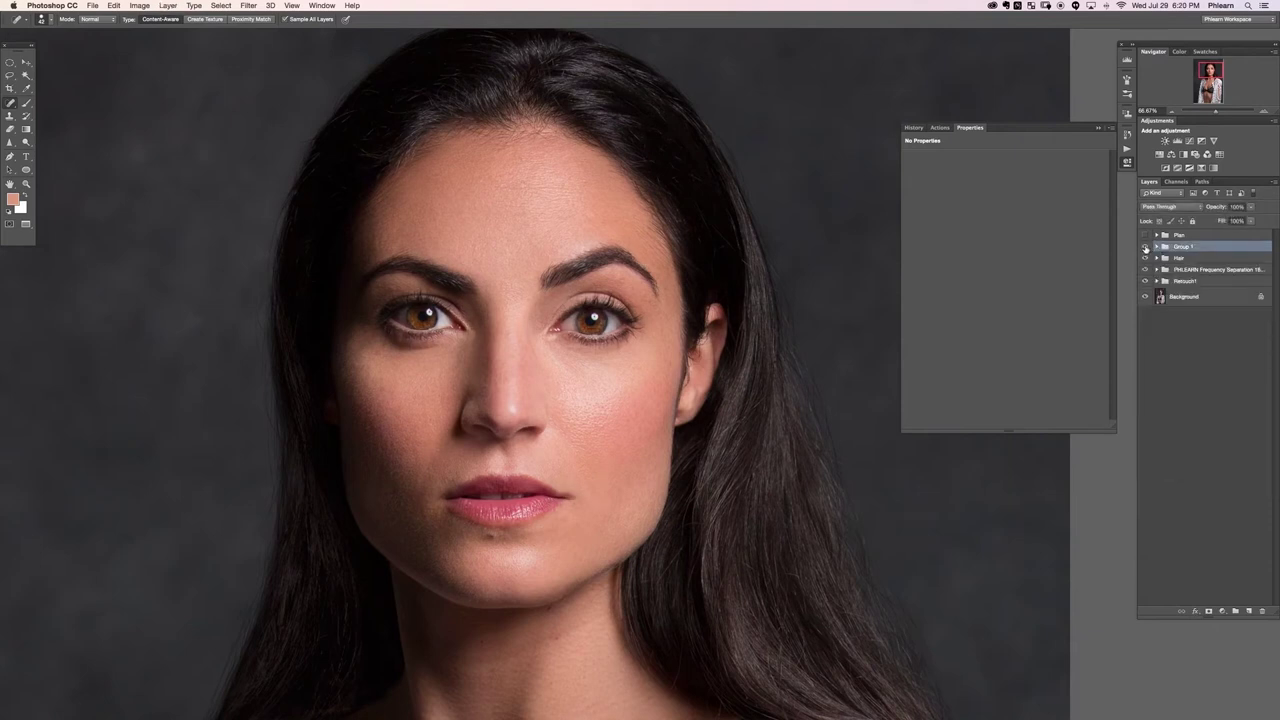
pyautogui.moveTo(1146, 248); pyautogui.dragTo(1145, 283)
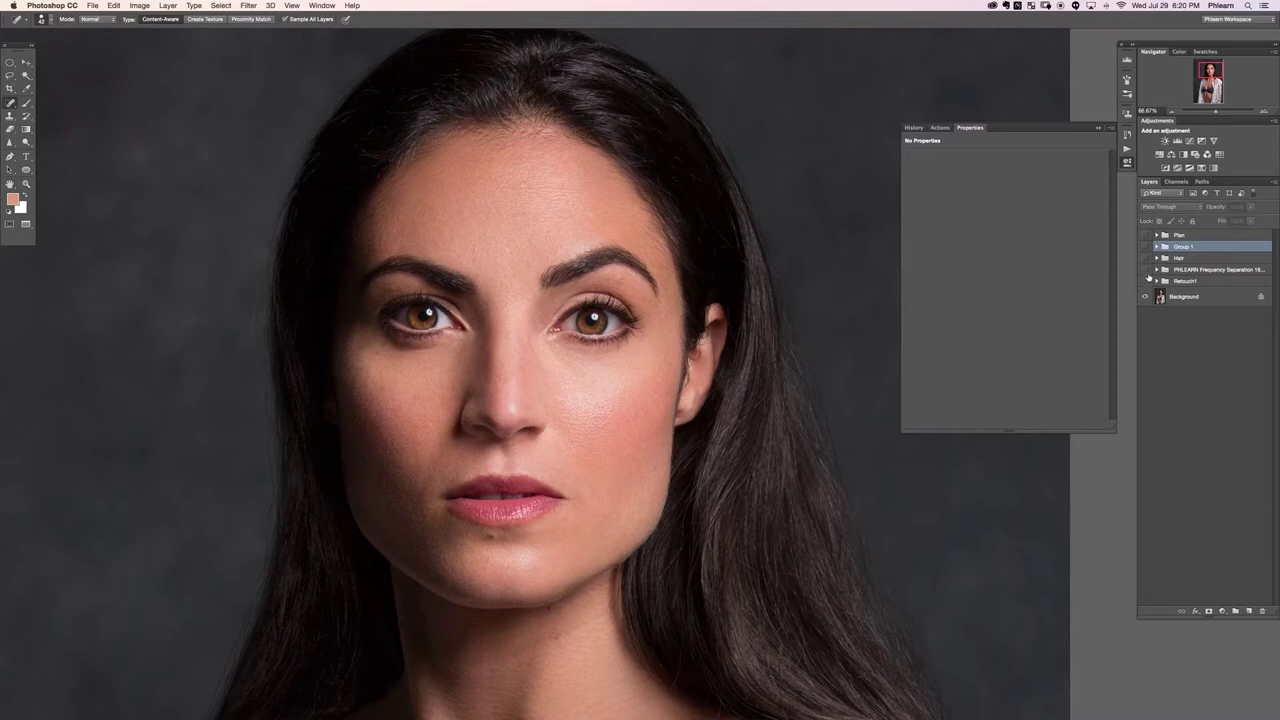
pyautogui.moveTo(828, 375); pyautogui.dragTo(814, 400)
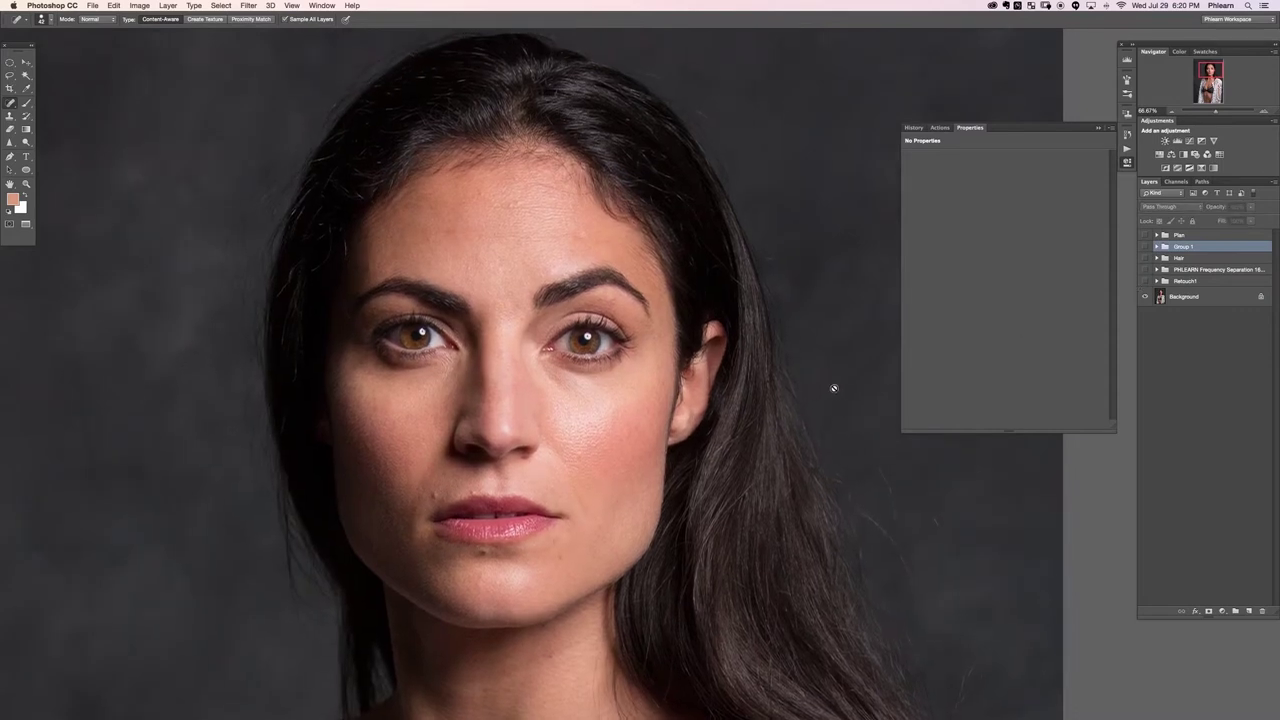
# Switch the Retouch1 group on and off to compare its effect on the original, leaving it shown.
pyautogui.click(1145, 282)
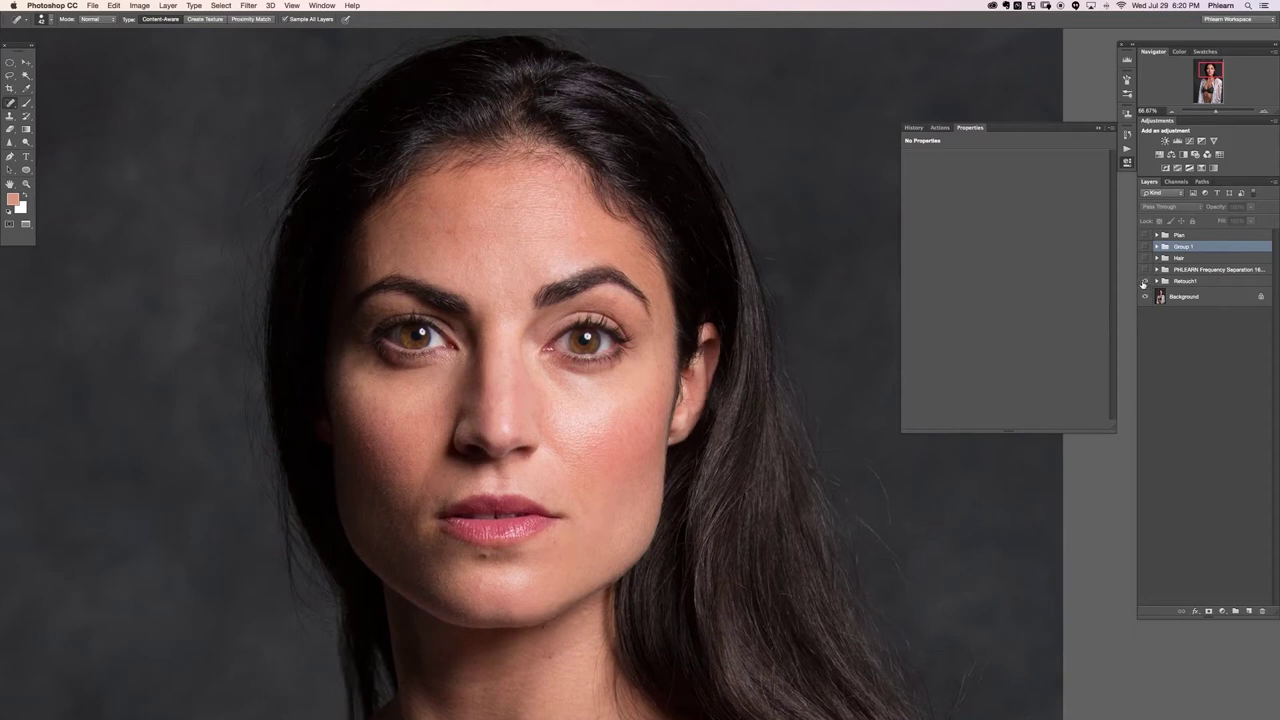
pyautogui.click(1145, 283)
pyautogui.click(1145, 283)
pyautogui.click(1144, 284)
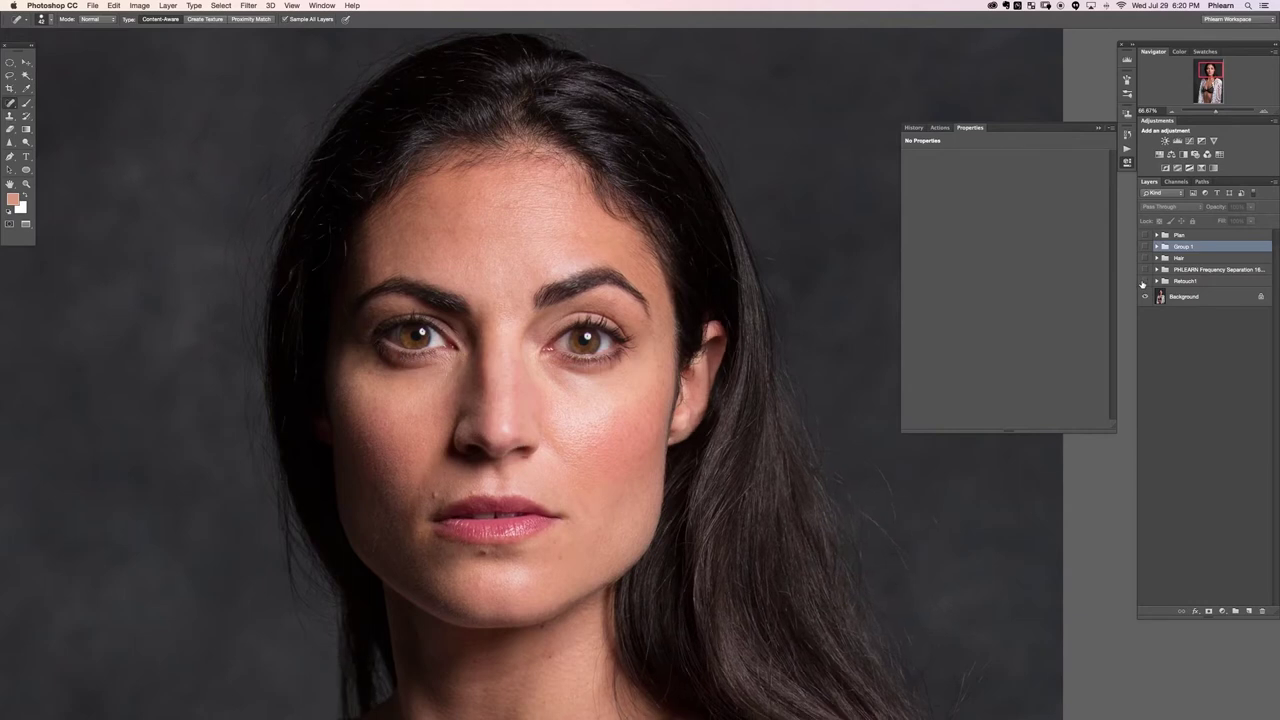
pyautogui.click(1144, 283)
pyautogui.click(1144, 283)
pyautogui.click(1144, 283)
# Compare the skin with and without the PHLEARN Frequency Separation group, leaving the group shown.
pyautogui.click(1144, 270)
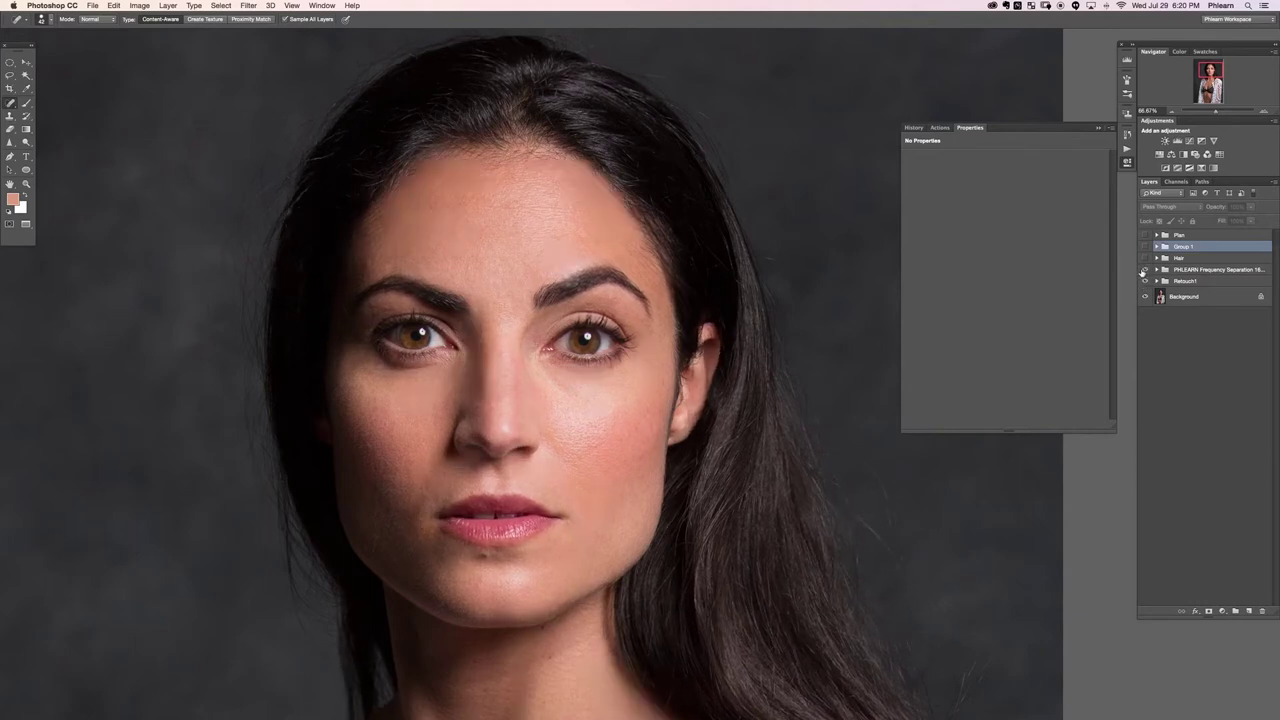
pyautogui.click(1144, 271)
pyautogui.click(1143, 271)
pyautogui.click(1143, 271)
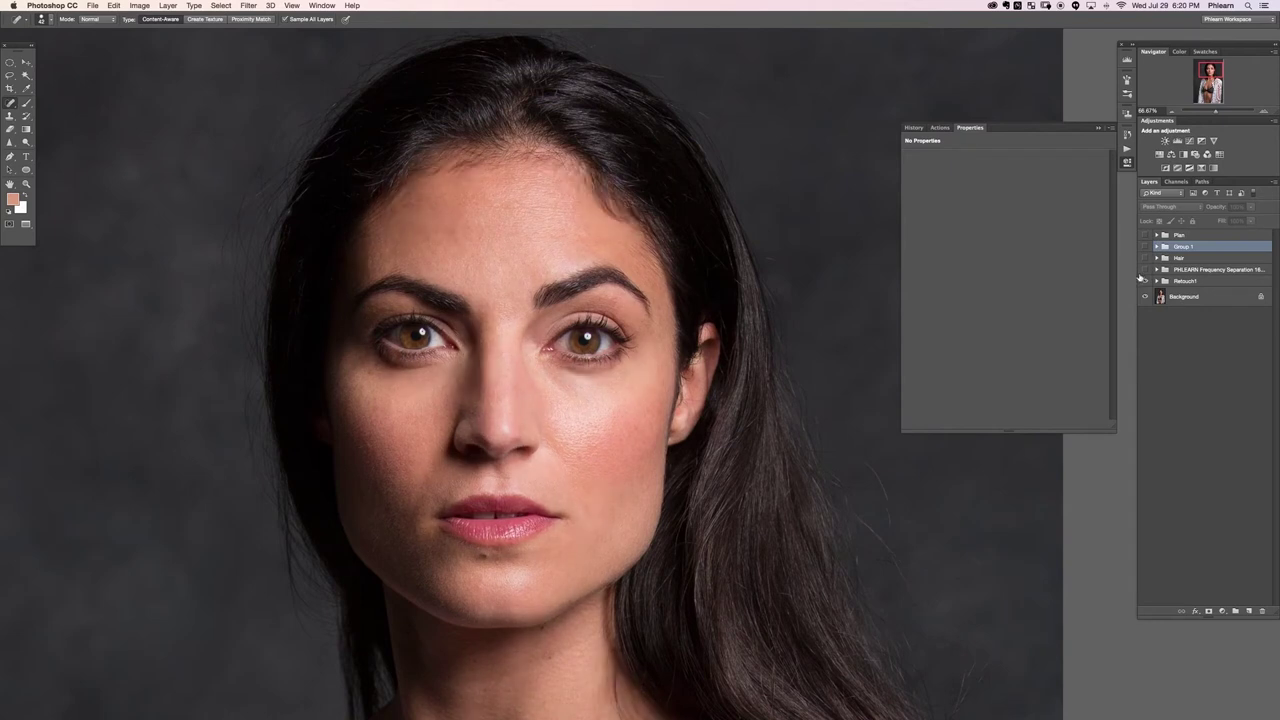
pyautogui.click(1143, 271)
pyautogui.click(1143, 271)
# Compare the portrait with and without the Hair group, leaving the group shown.
pyautogui.click(1145, 259)
pyautogui.click(1145, 260)
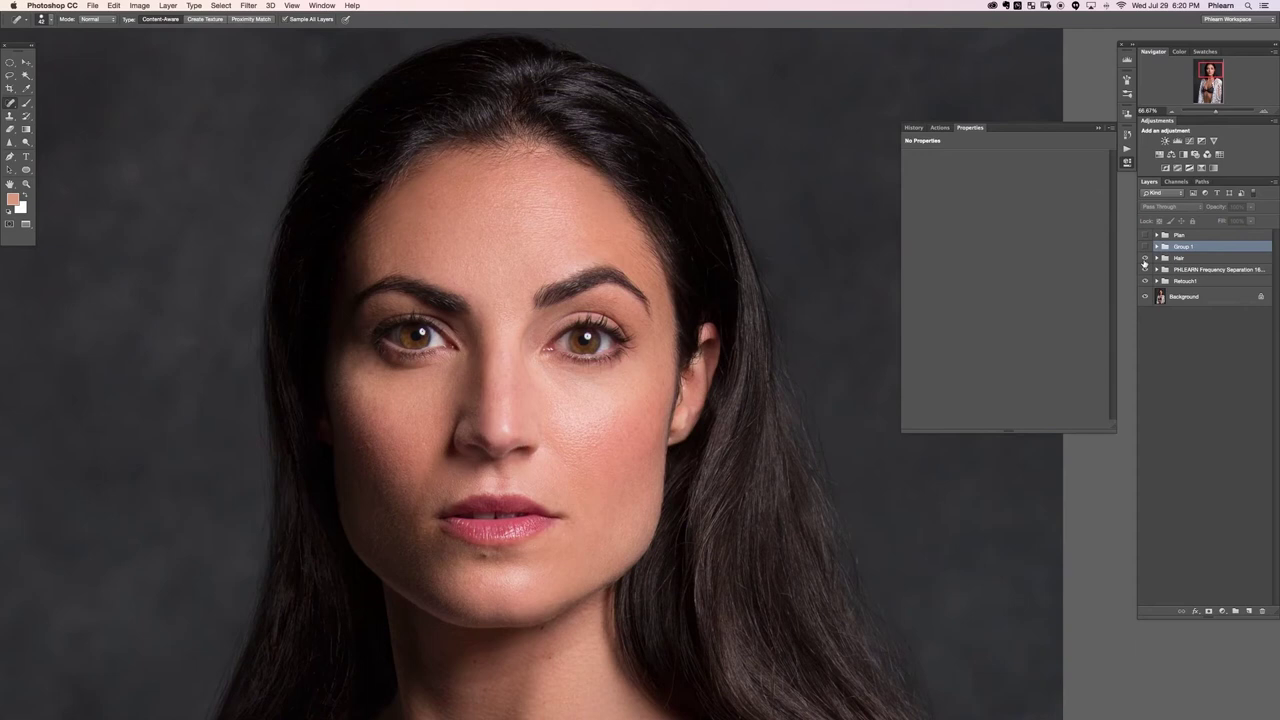
pyautogui.click(1145, 260)
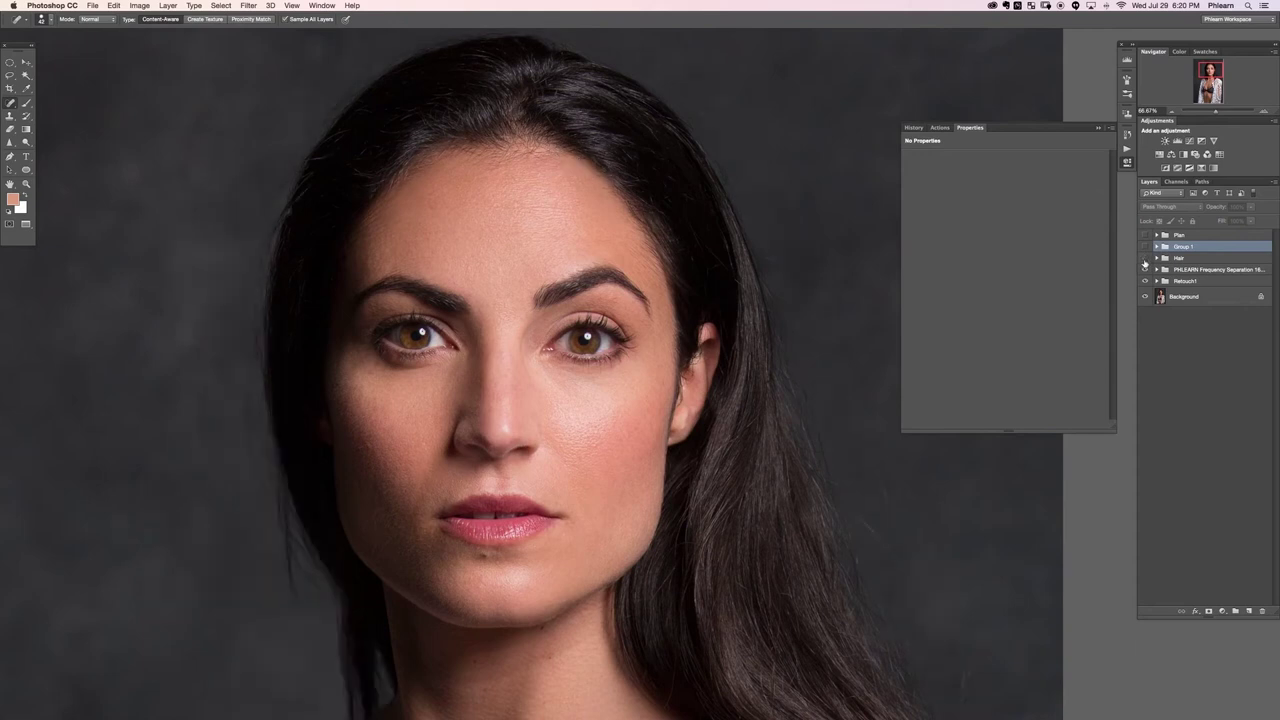
pyautogui.click(1145, 260)
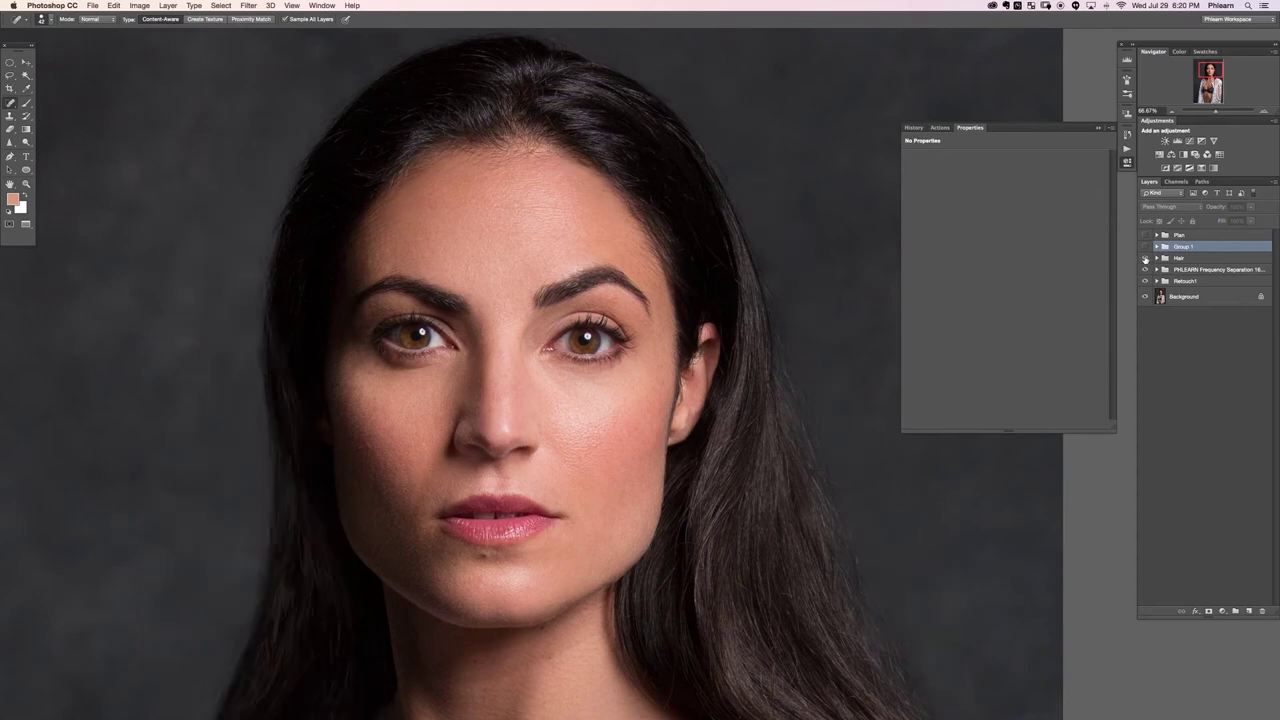
# Show Group 1 again and review the fully retouched portrait in a wider view.
pyautogui.click(1145, 246)
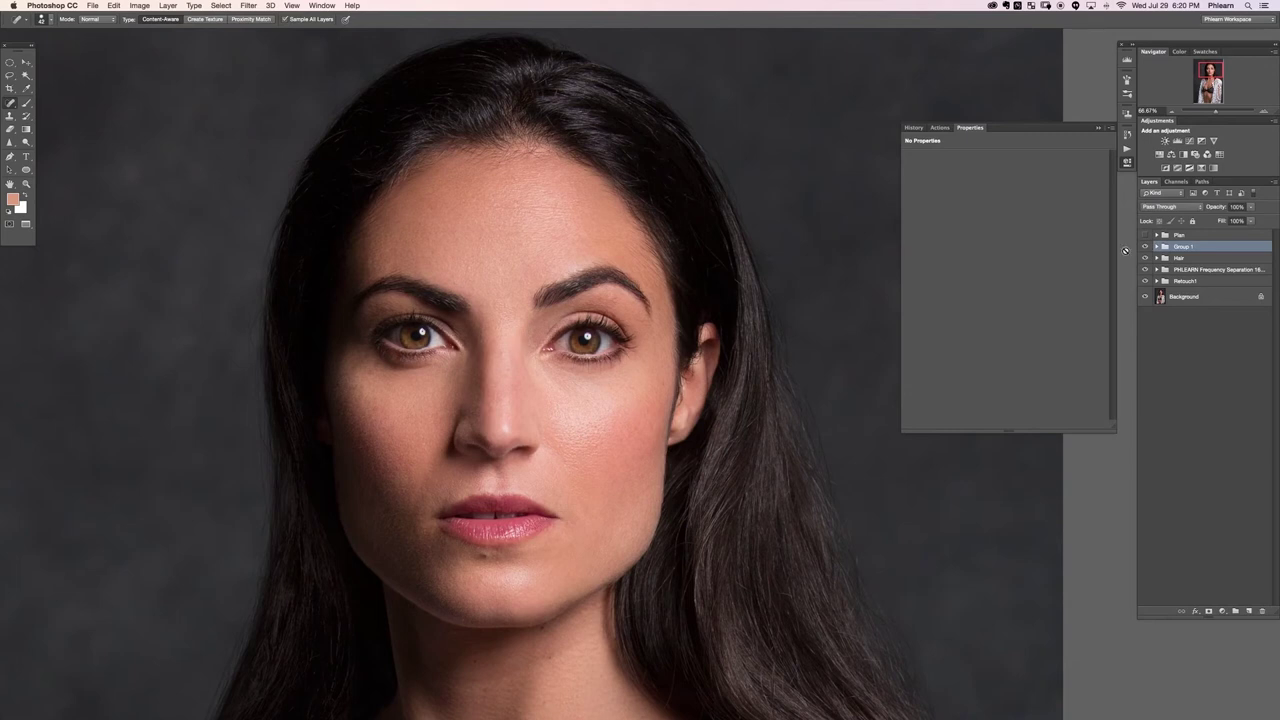
pyautogui.press('super+minus')
pyautogui.moveTo(450, 464)
pyautogui.mouseDown()
pyautogui.moveTo(256, 288)
pyautogui.moveTo(297, 286)
pyautogui.mouseUp()
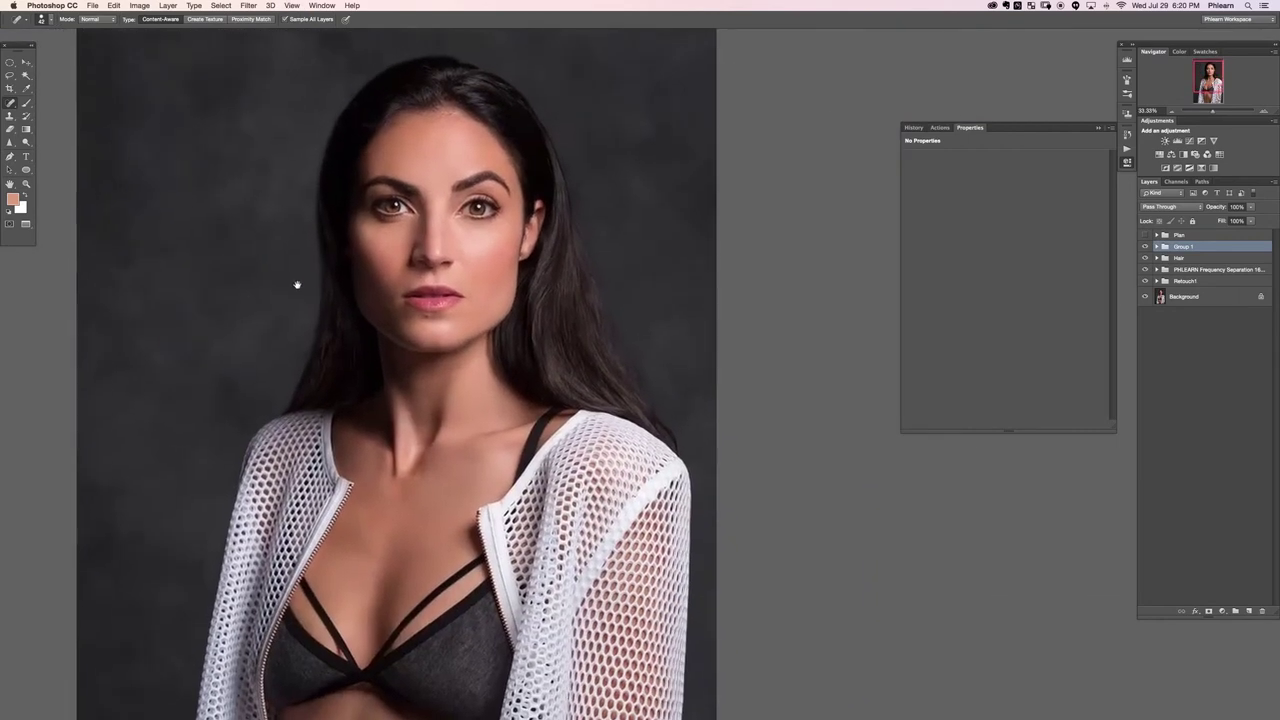